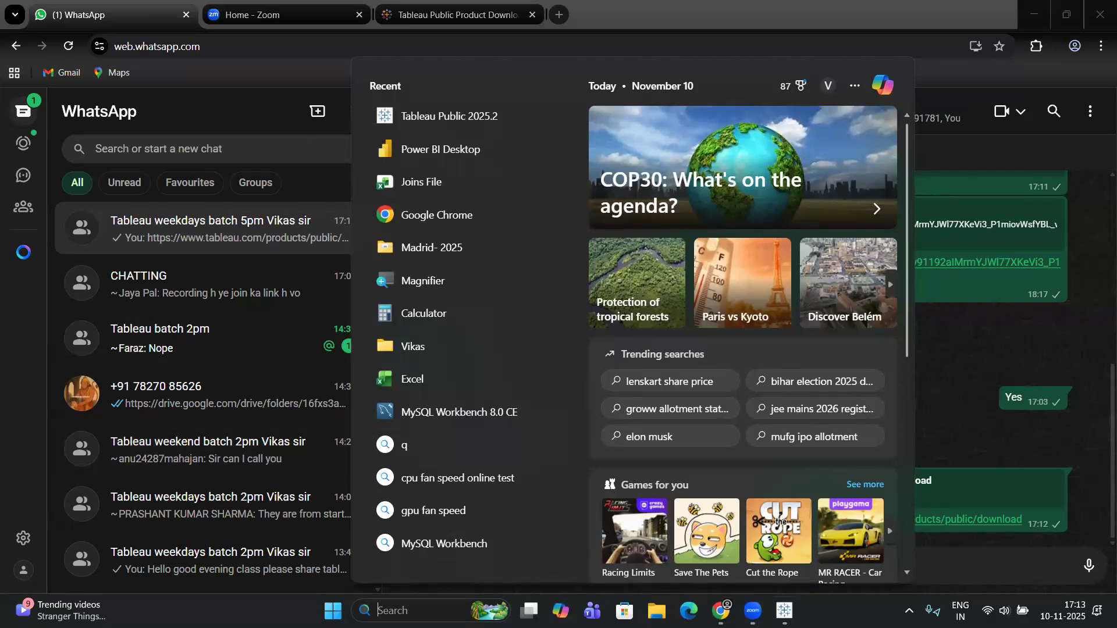
Switch to Tableau Public and connect to the Microsoft Excel file Sample Data - Copy on the Desktop.
left_click(784, 610)
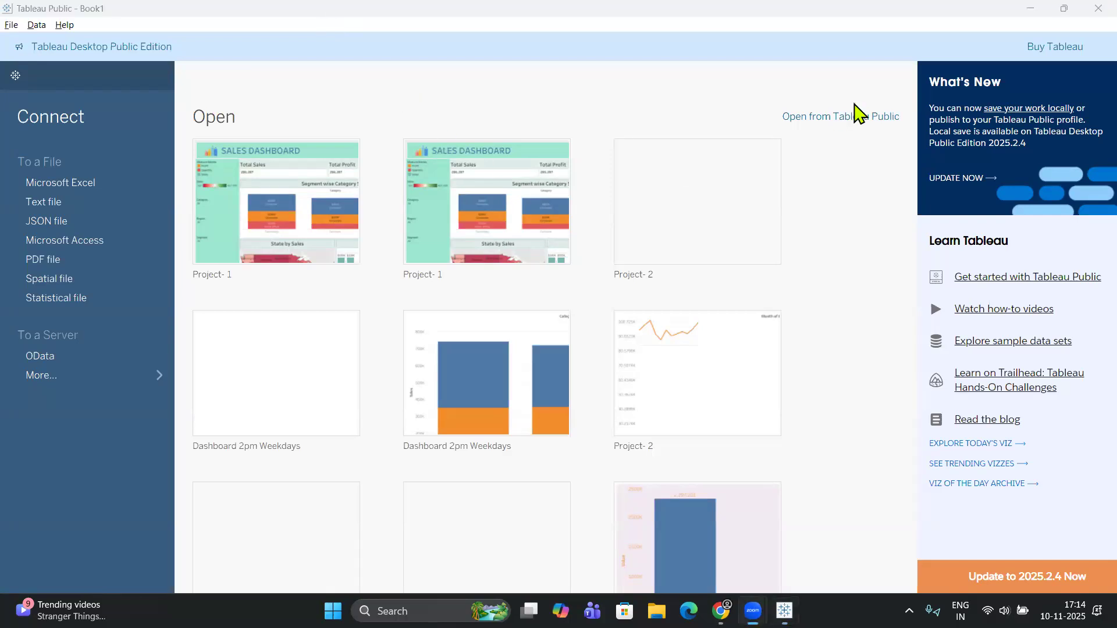
left_click(645, 109)
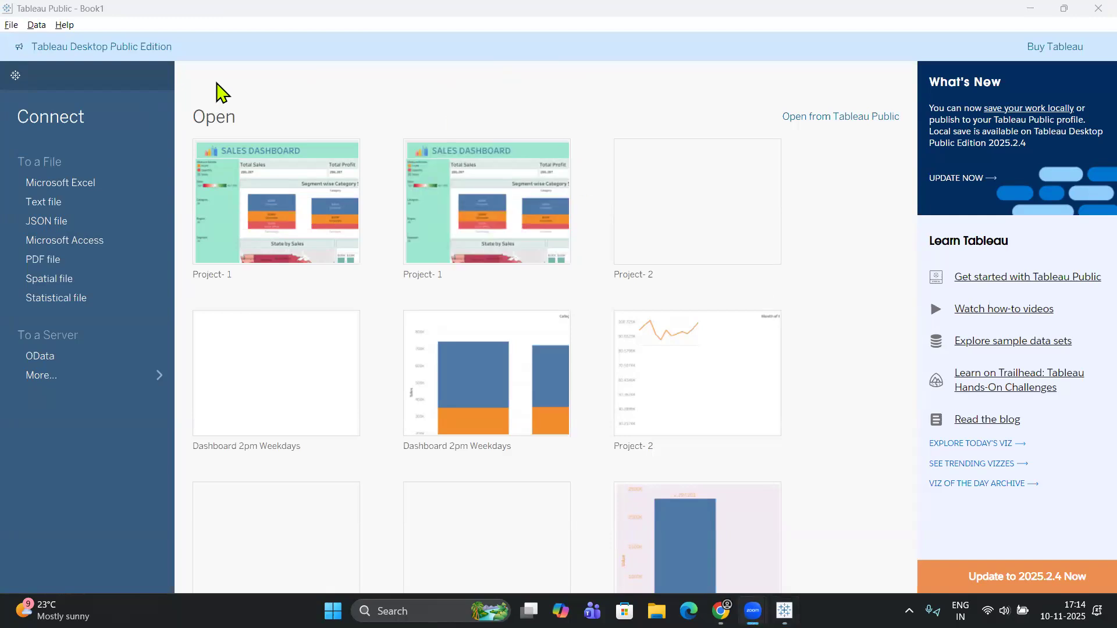
left_click(98, 186)
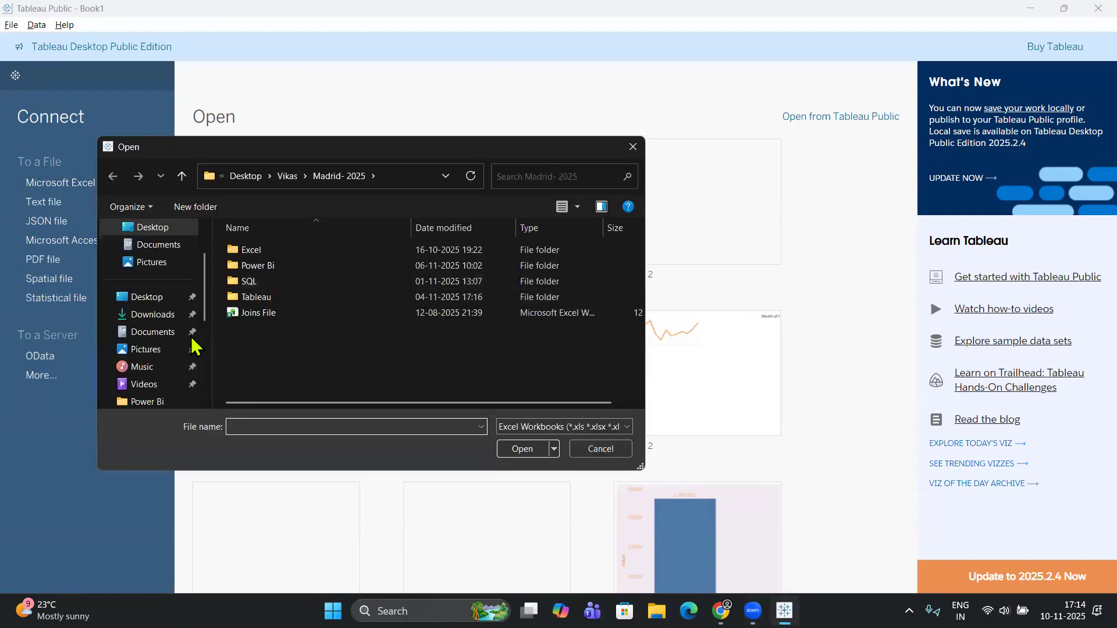
scroll(171, 349, "down", 3)
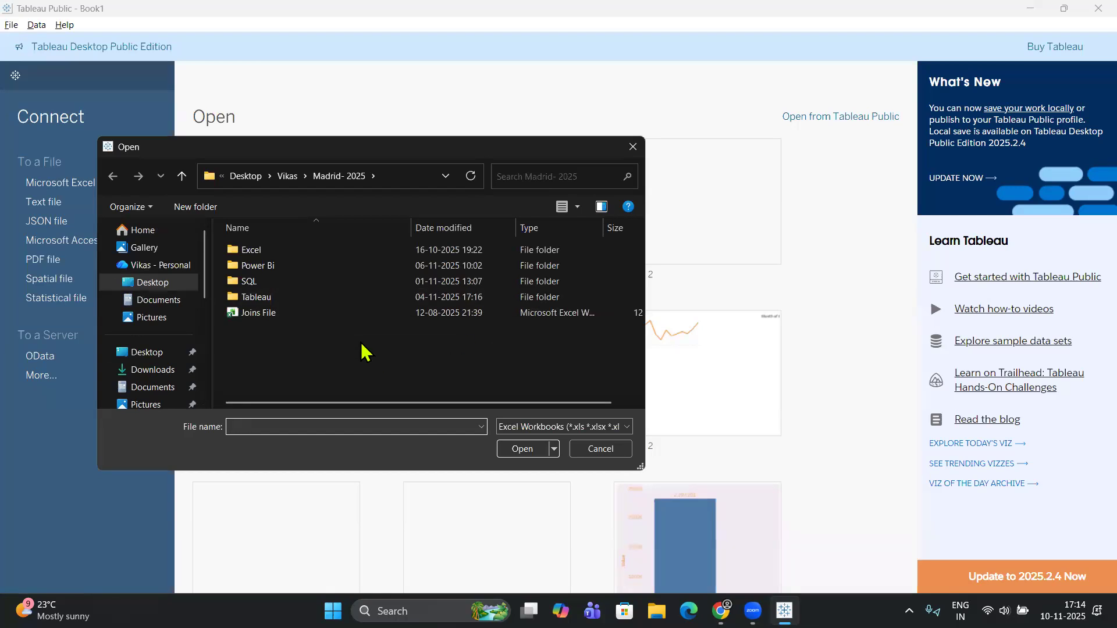
scroll(169, 364, "down", 4)
scroll(150, 338, "up", 3)
scroll(157, 366, "down", 2)
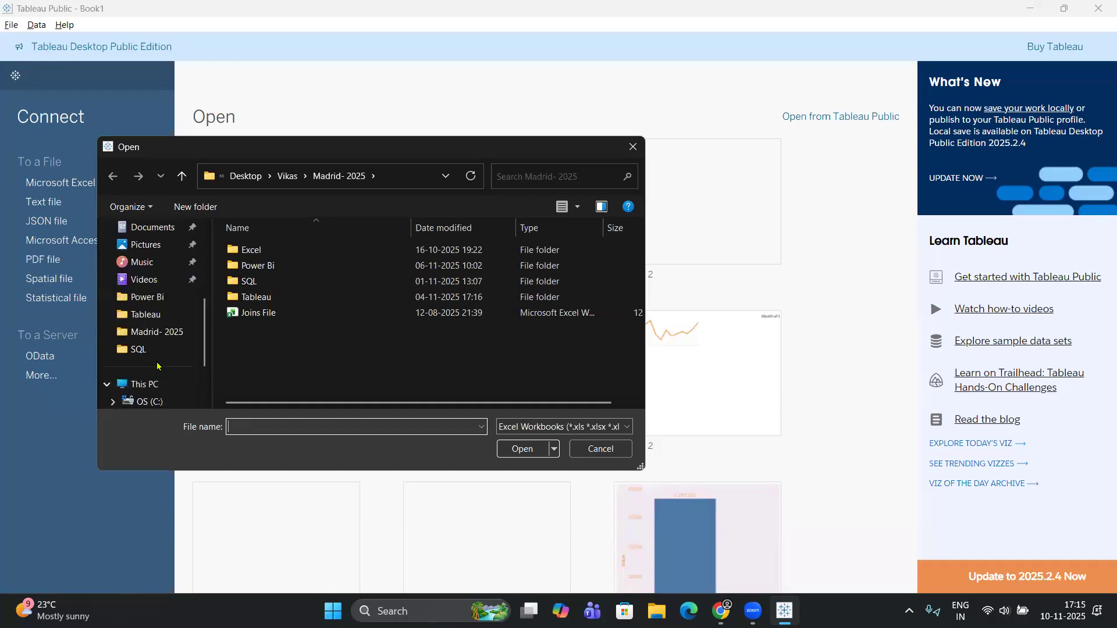
scroll(150, 291, "up", 4)
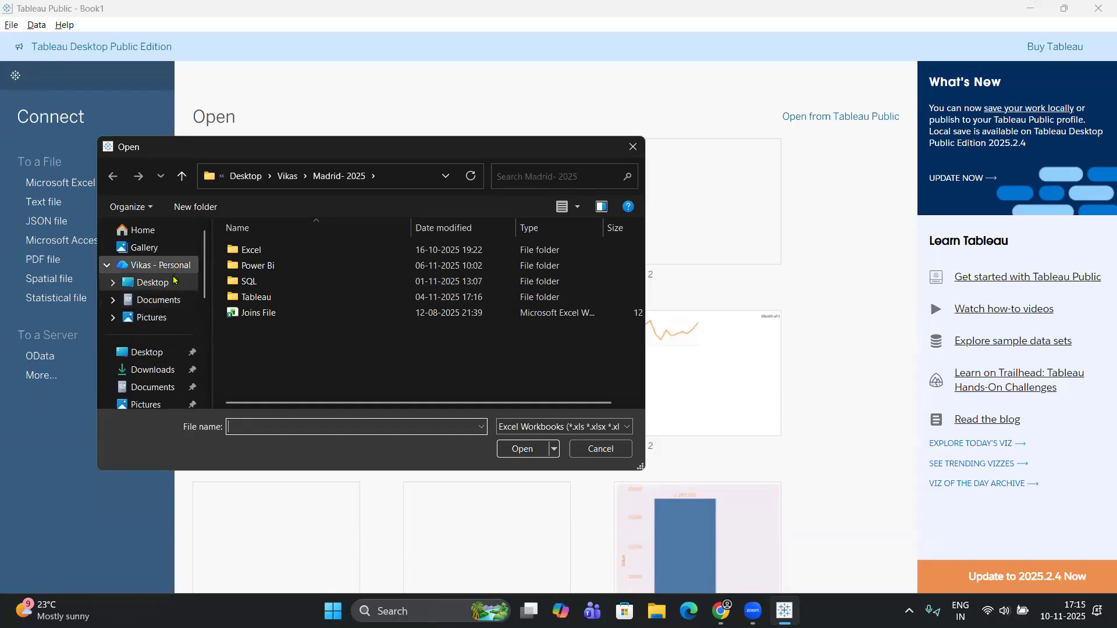
left_click(157, 282)
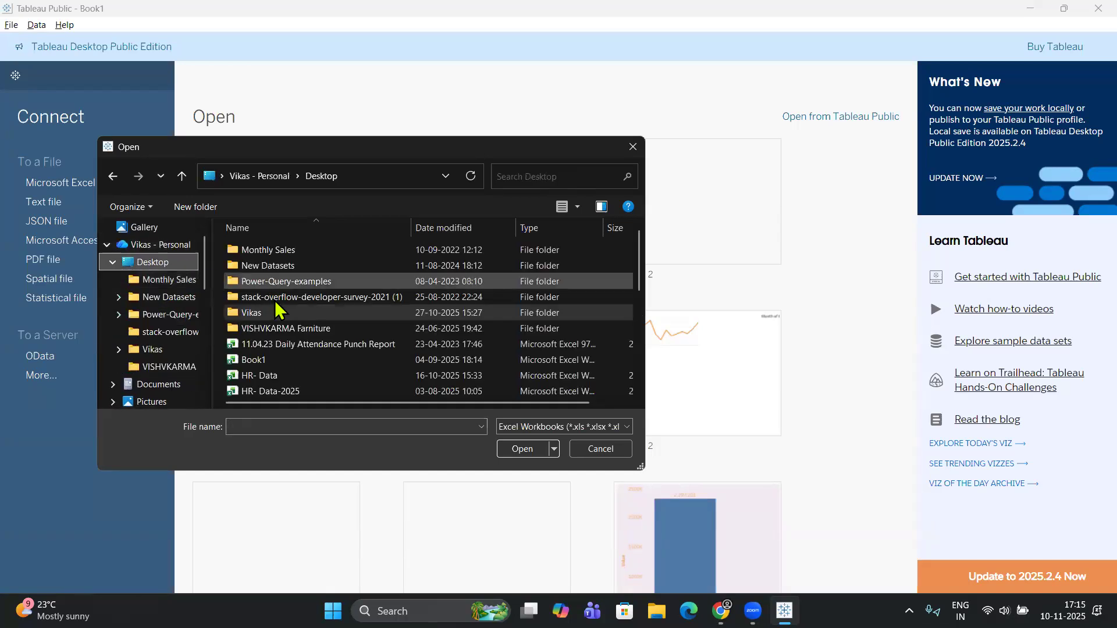
scroll(273, 300, "down", 5)
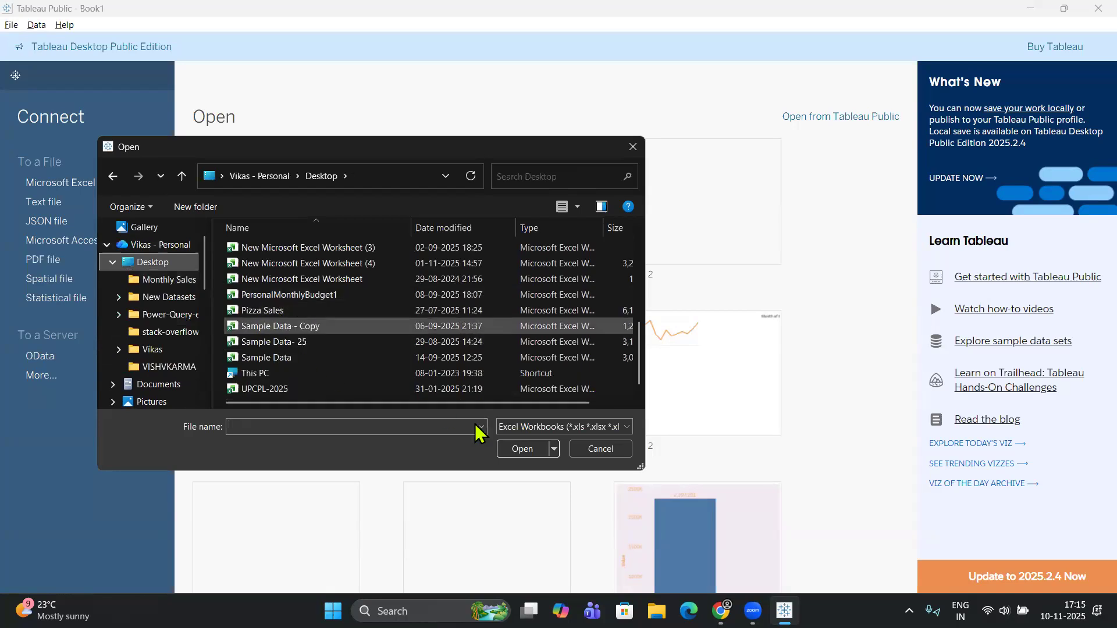
left_click(530, 447)
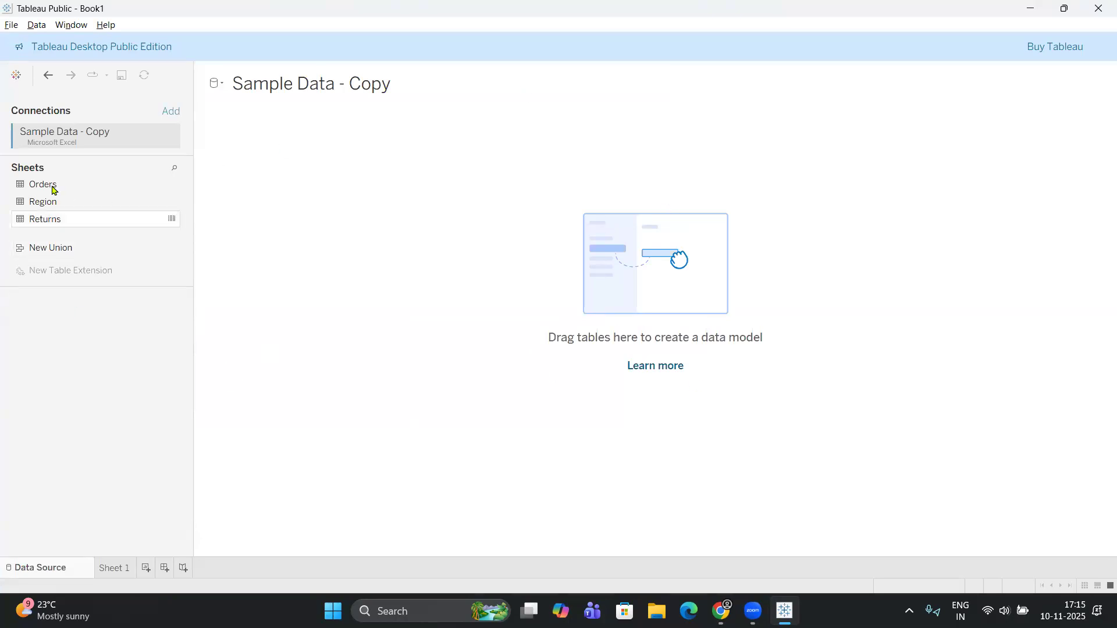
Add the Orders table to the data model and go to the Sheet 1 worksheet.
left_click_drag(68, 192, 577, 236)
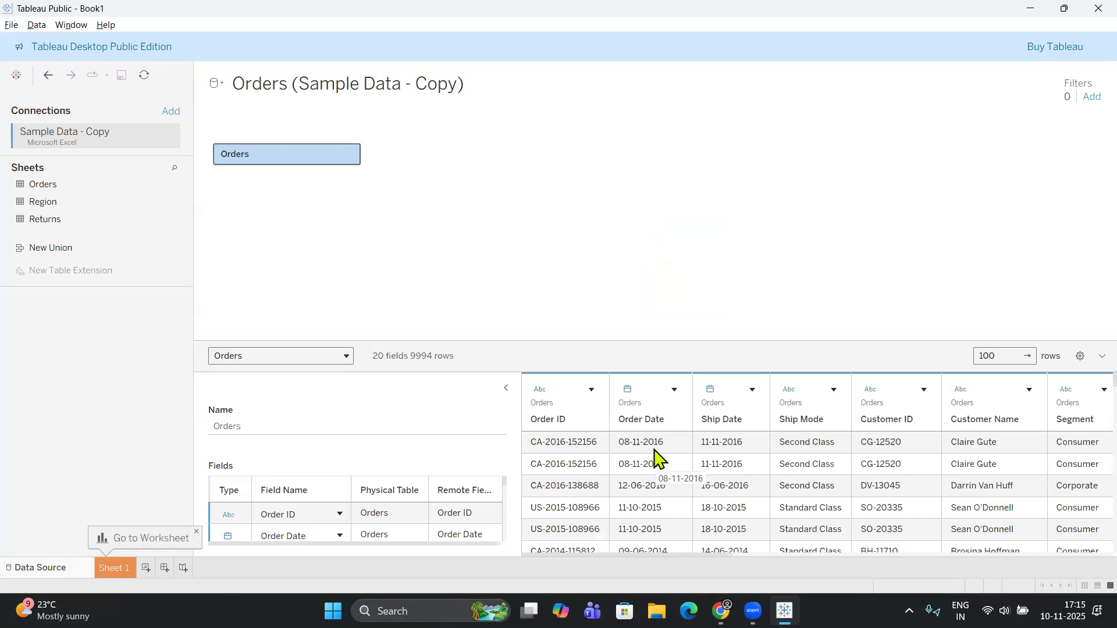
left_click(120, 569)
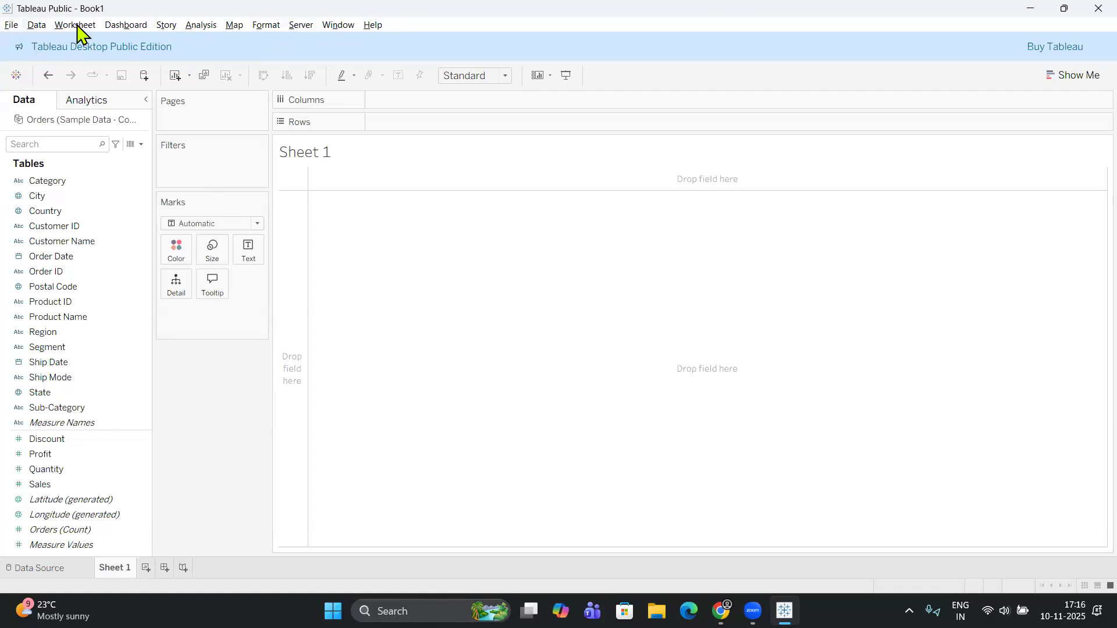
left_click(12, 27)
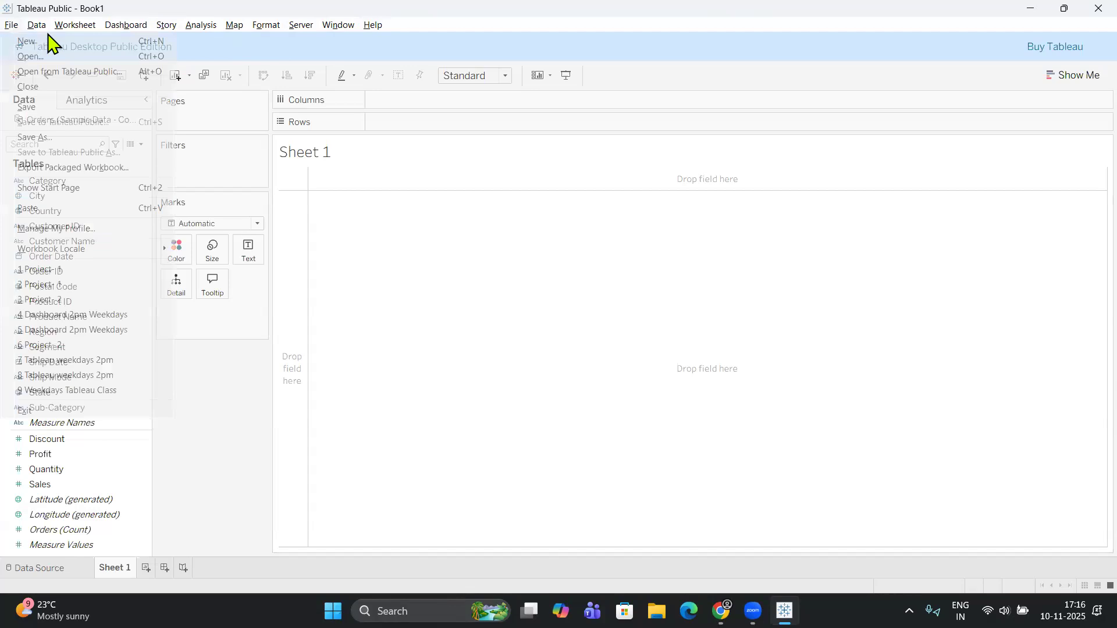
left_click(40, 28)
left_click(136, 32)
left_click(137, 30)
left_click(200, 27)
left_click(204, 28)
left_click(307, 27)
left_click(344, 28)
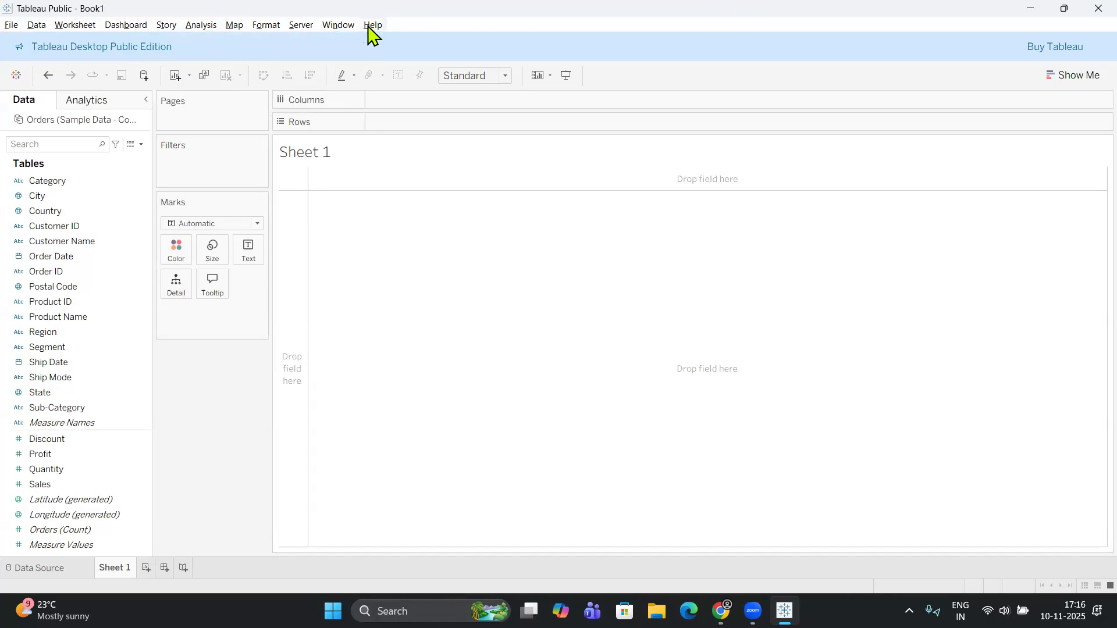
left_click(11, 27)
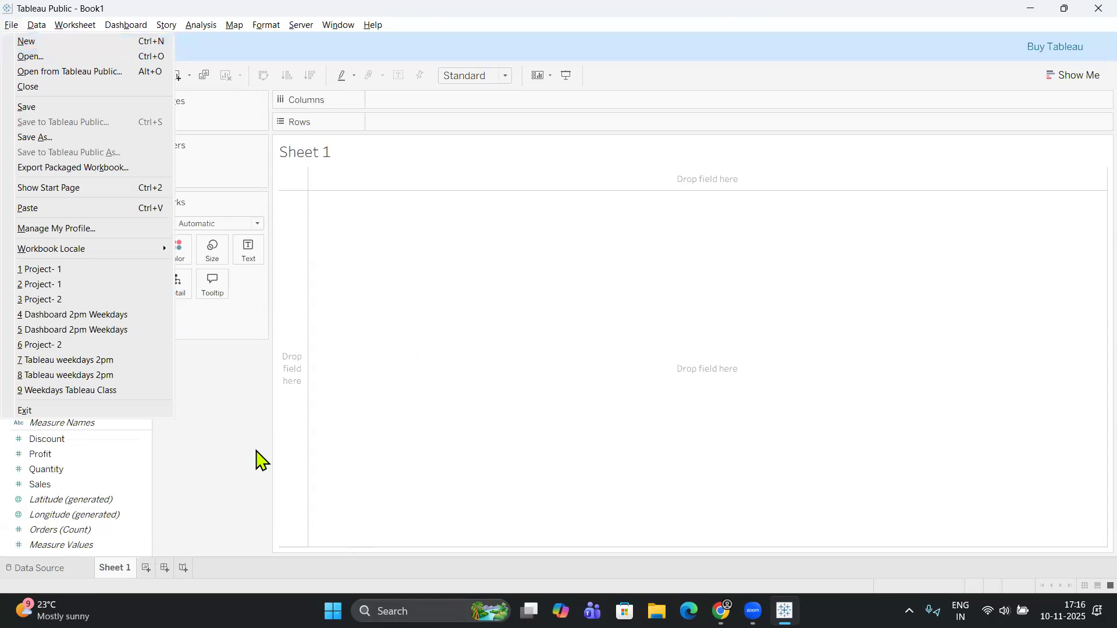
left_click(126, 24)
mouse_move(16, 26)
left_click(54, 140)
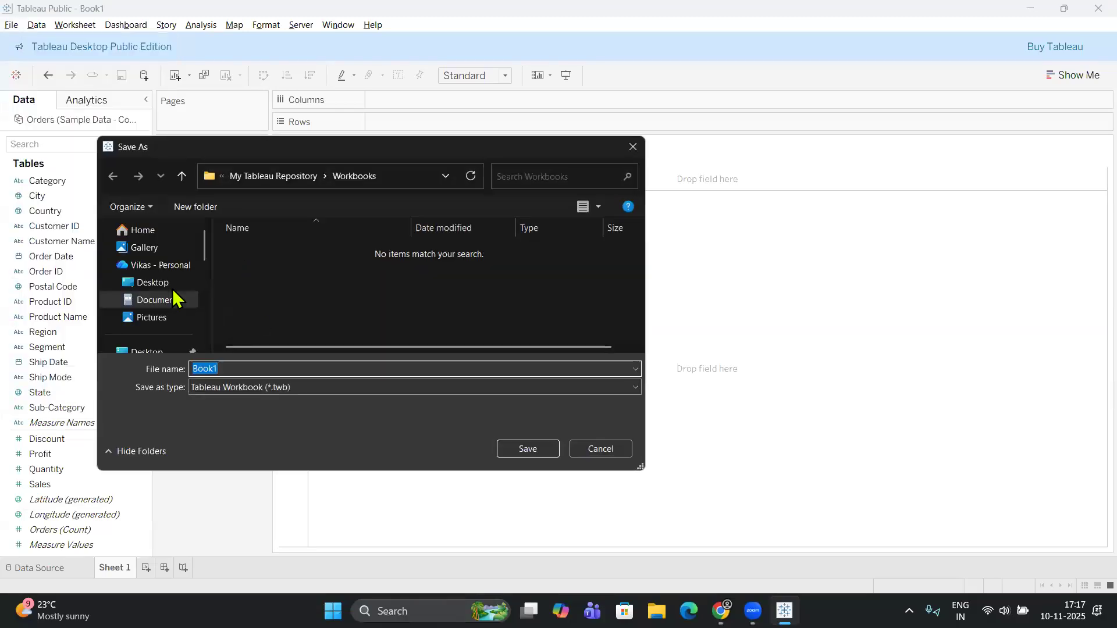
scroll(149, 324, "down", 5)
scroll(154, 329, "up", 5)
left_click(633, 146)
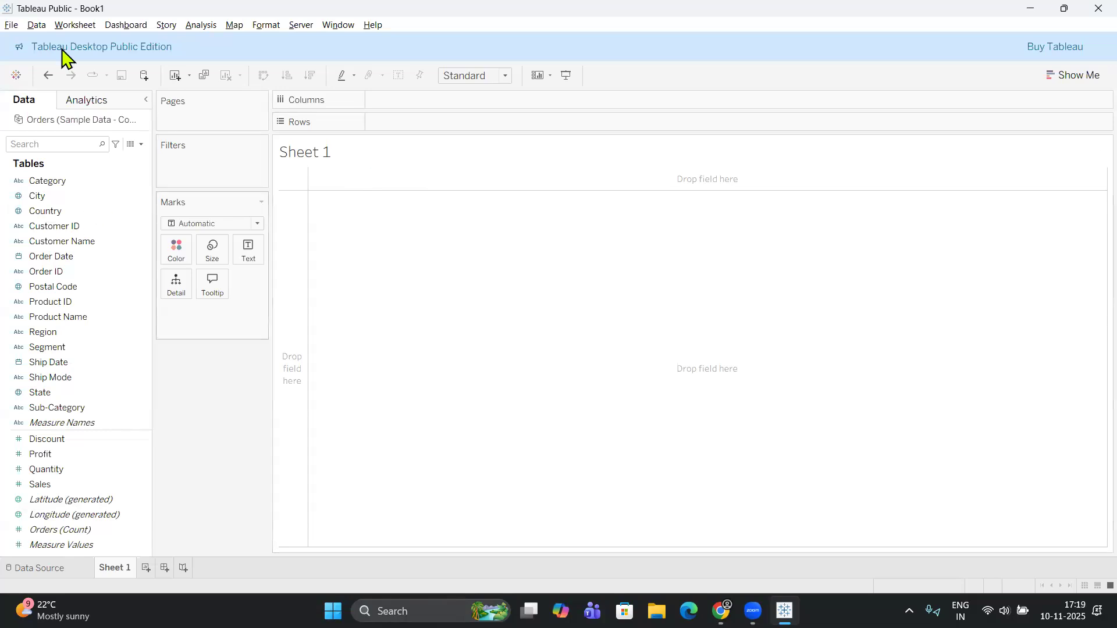
Review the available workbook file commands, the Orders (Sample Data - Copy) data source options and the worksheet commands.
left_click(10, 25)
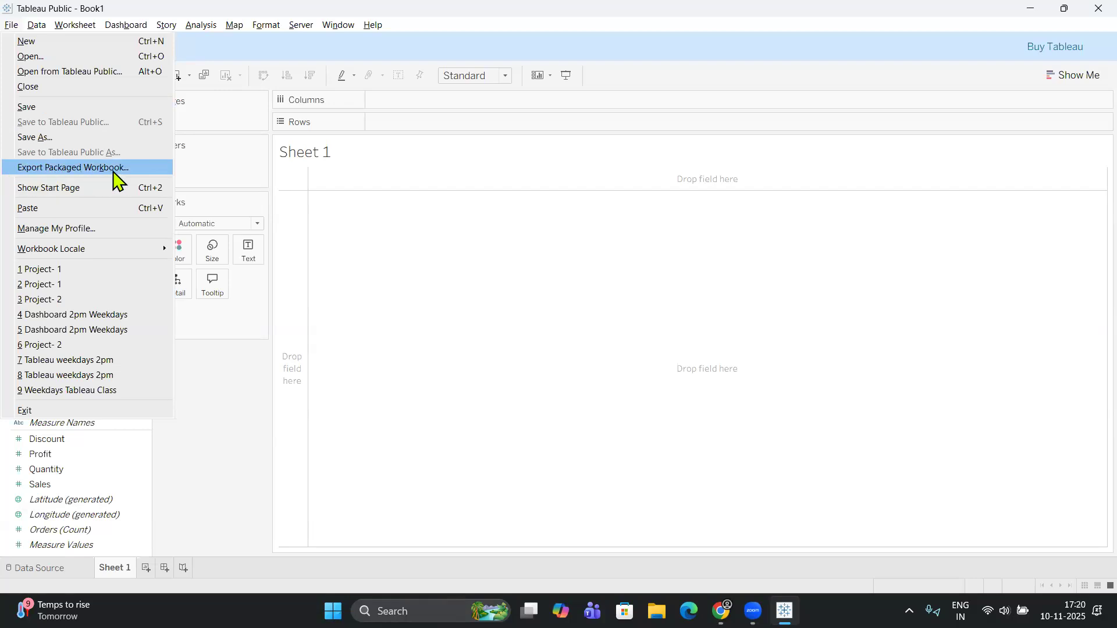
left_click(312, 3)
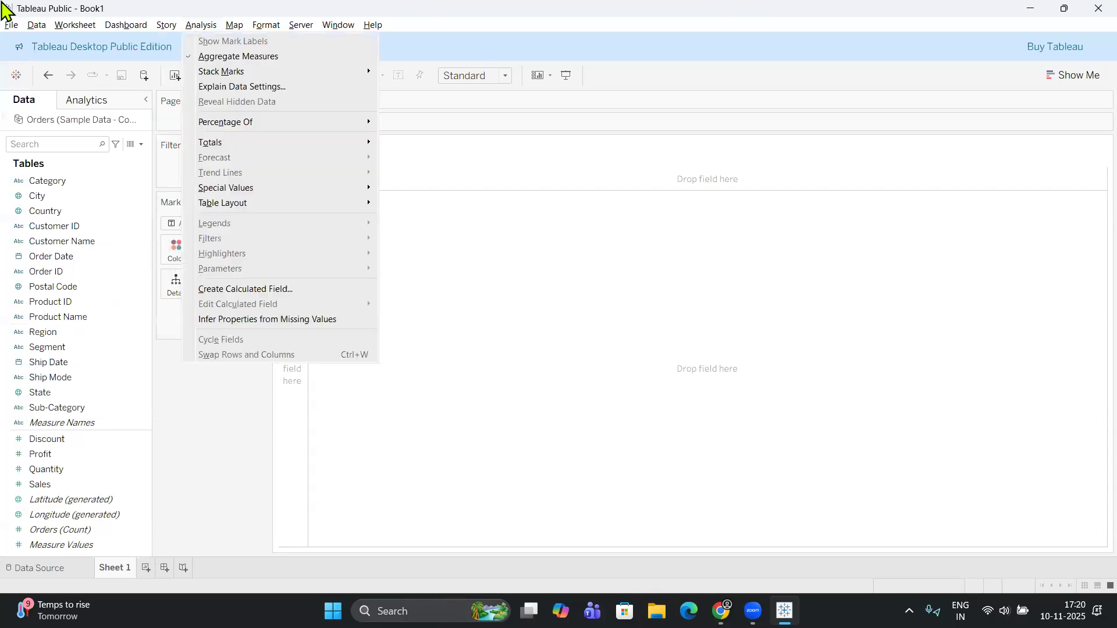
left_click(11, 25)
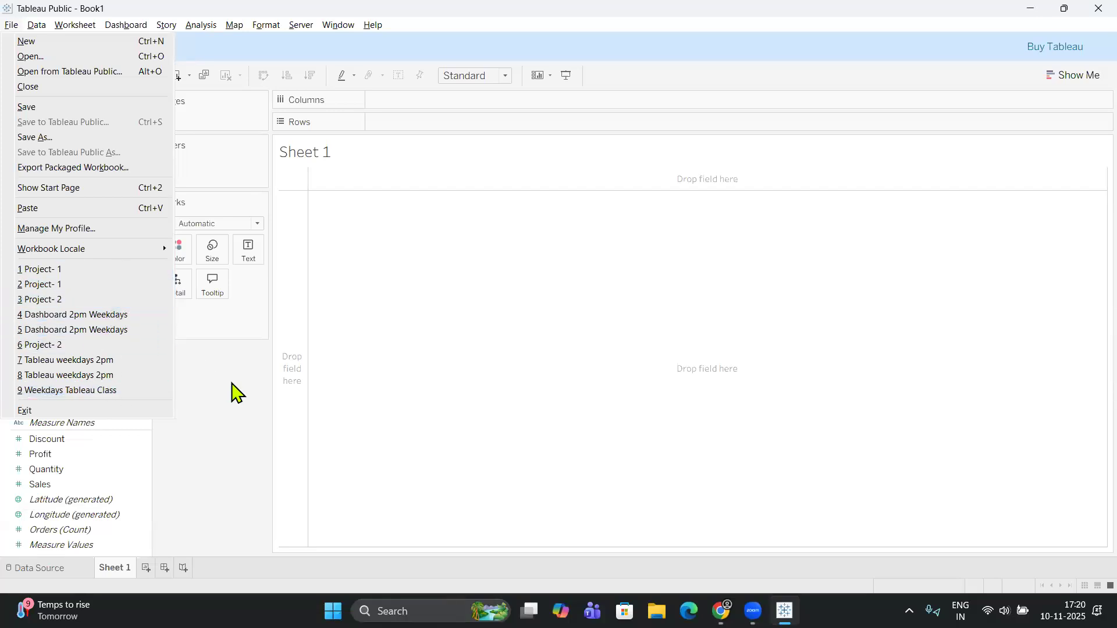
mouse_move(36, 24)
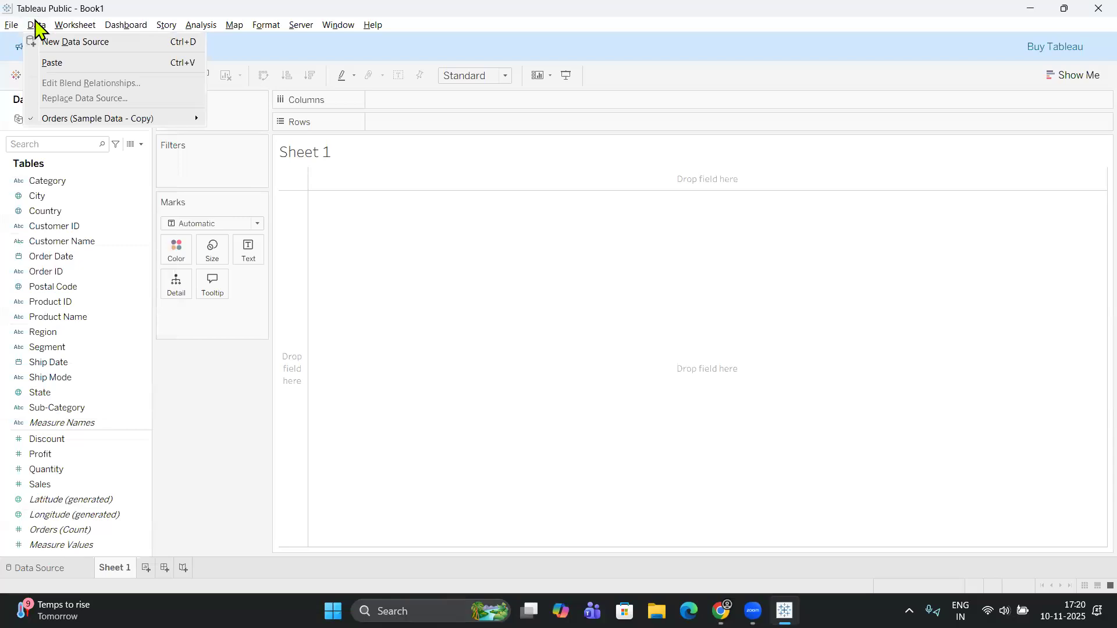
mouse_move(75, 25)
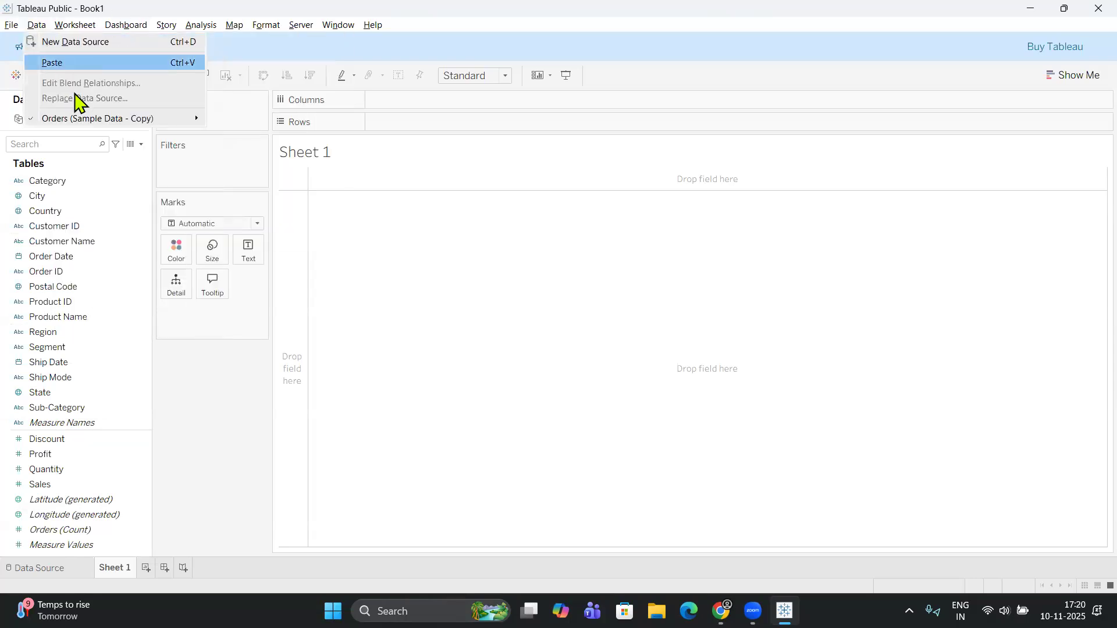
mouse_move(107, 124)
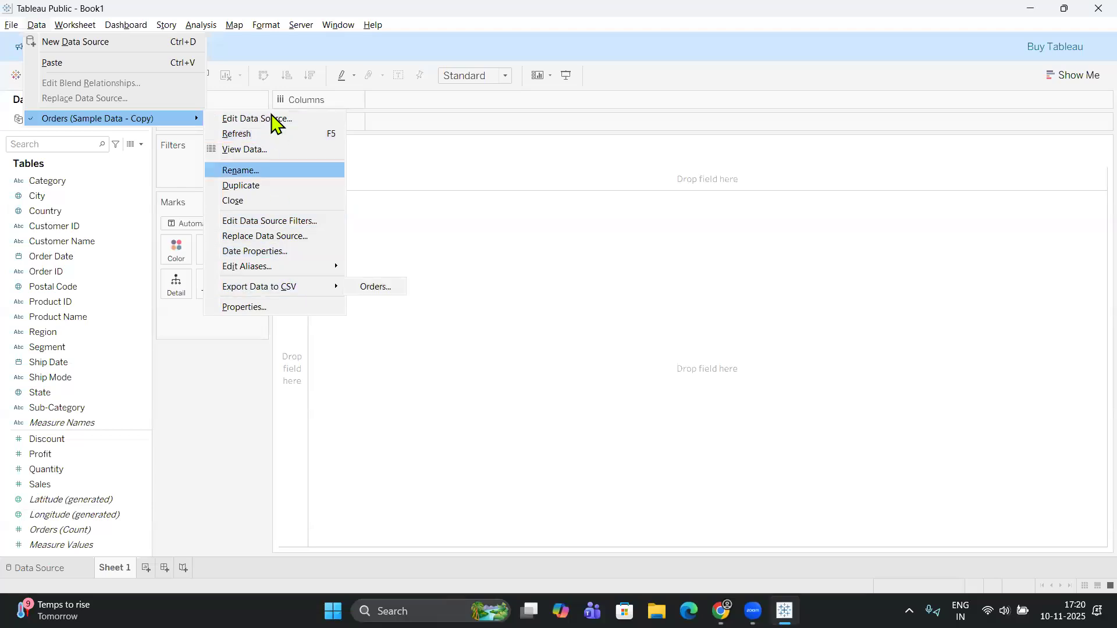
left_click(211, 334)
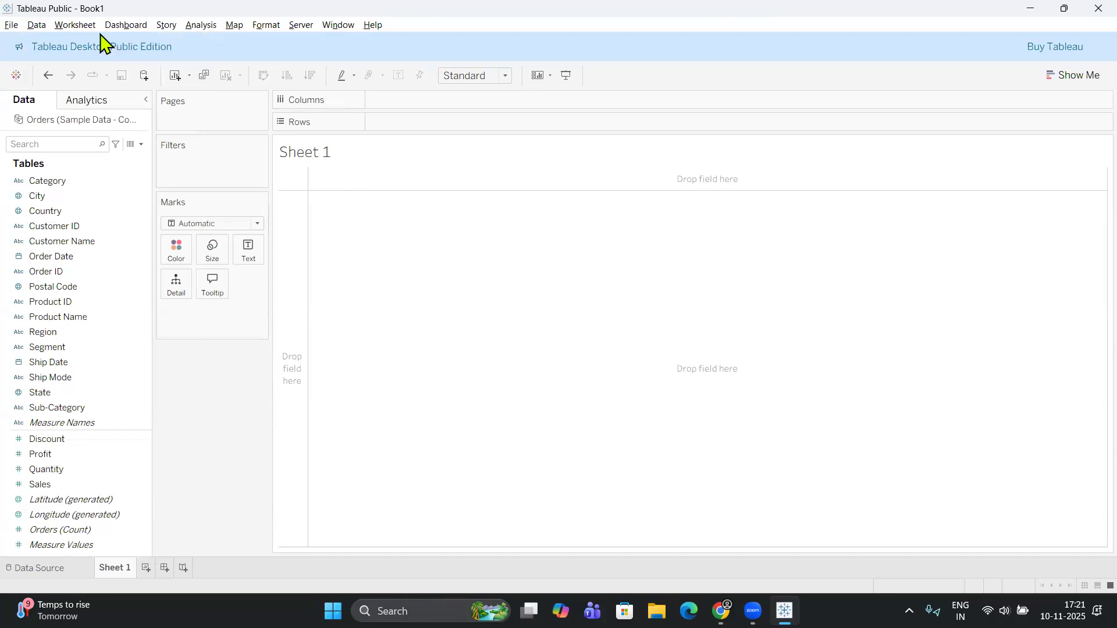
left_click(36, 25)
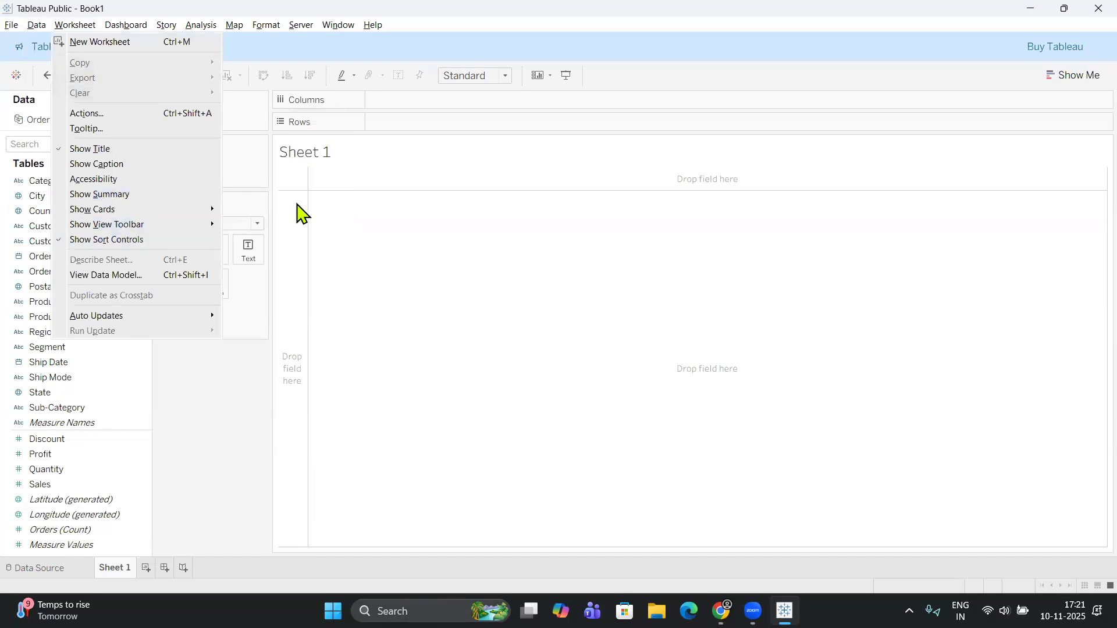
left_click(250, 316)
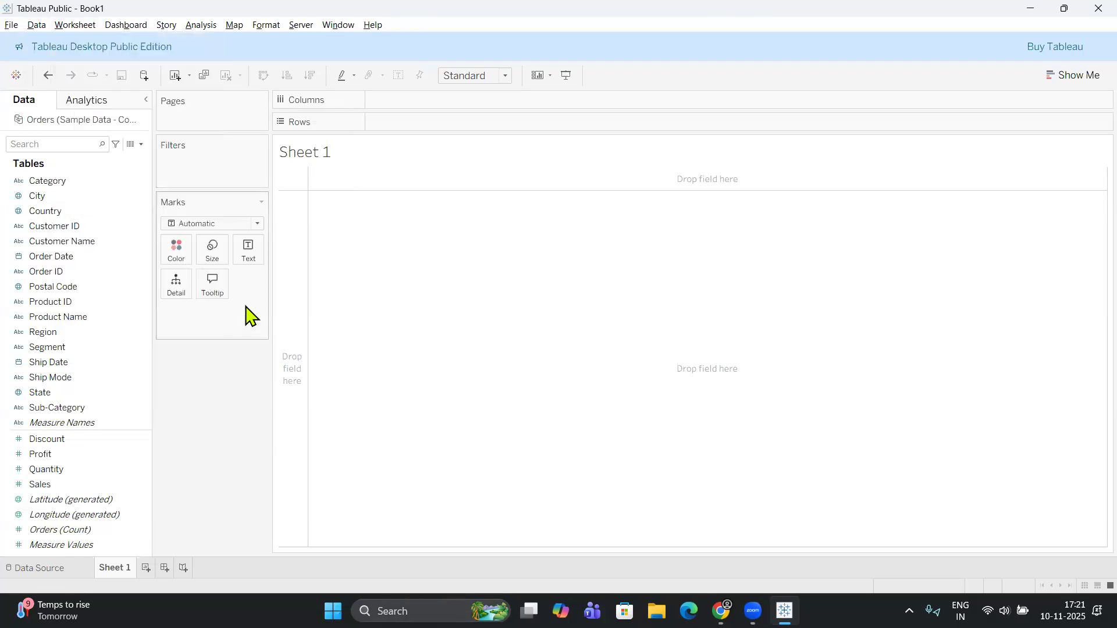
left_click(10, 25)
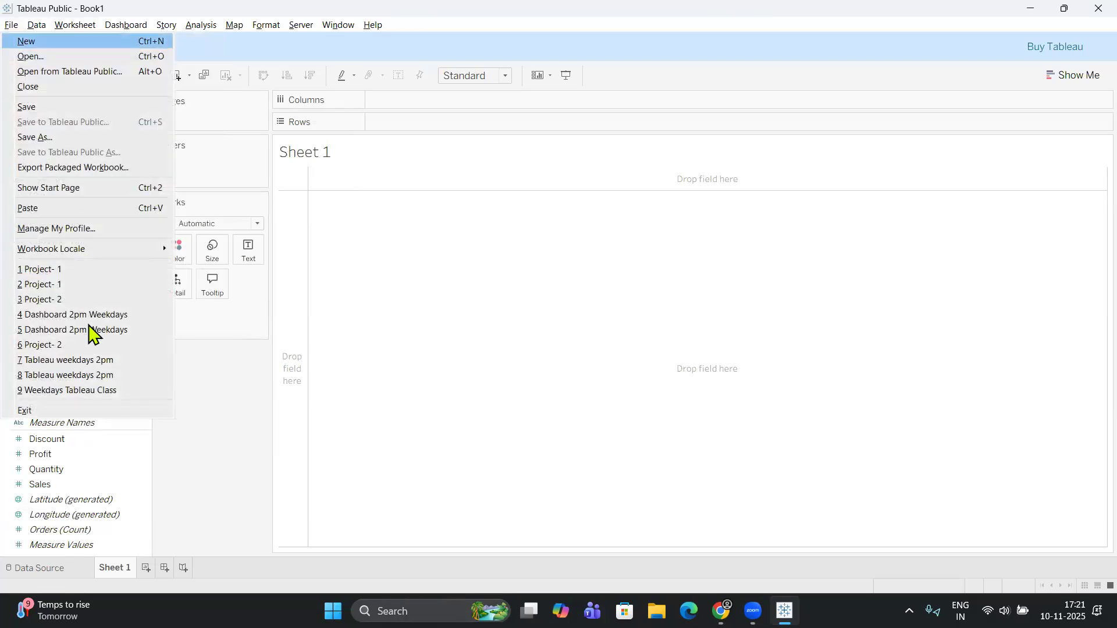
left_click(229, 317)
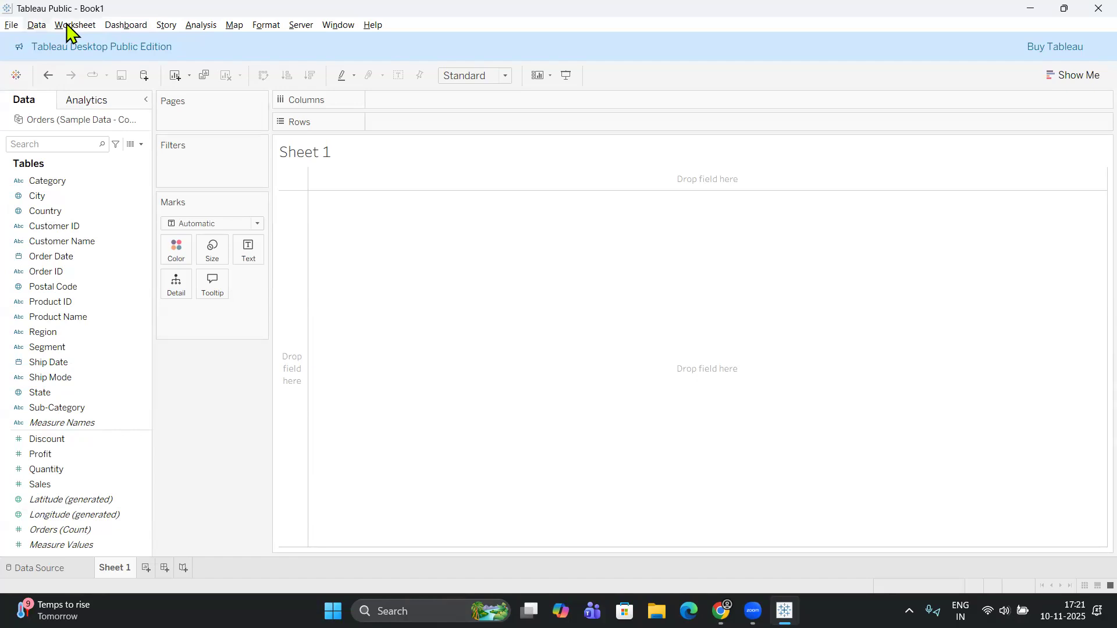
left_click(71, 28)
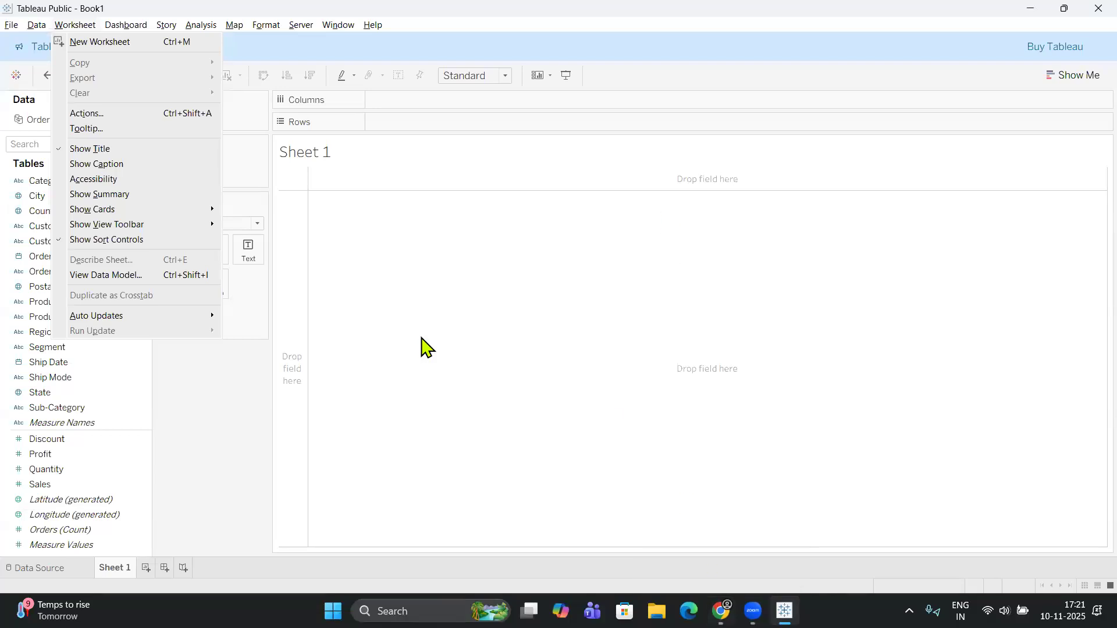
Switch to WhatsApp Web and look through the Tableau weekdays 5pm batch chat for the shared files.
key("alt+Tab")
scroll(349, 407, "down", 5)
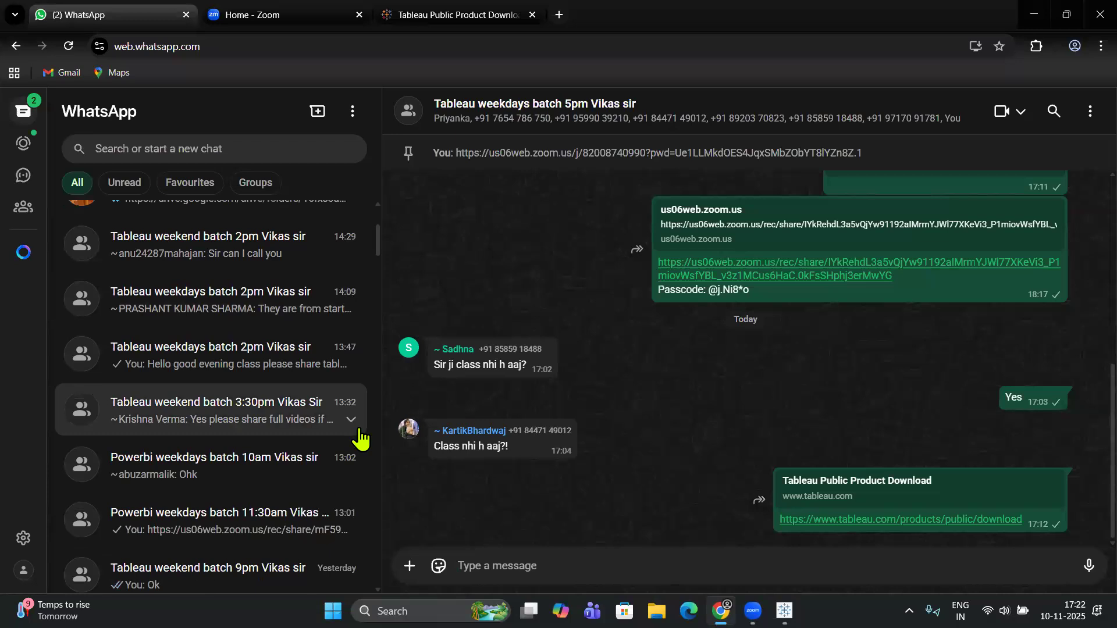
scroll(361, 439, "up", 5)
scroll(541, 328, "up", 5)
scroll(640, 291, "down", 5)
scroll(879, 221, "up", 2)
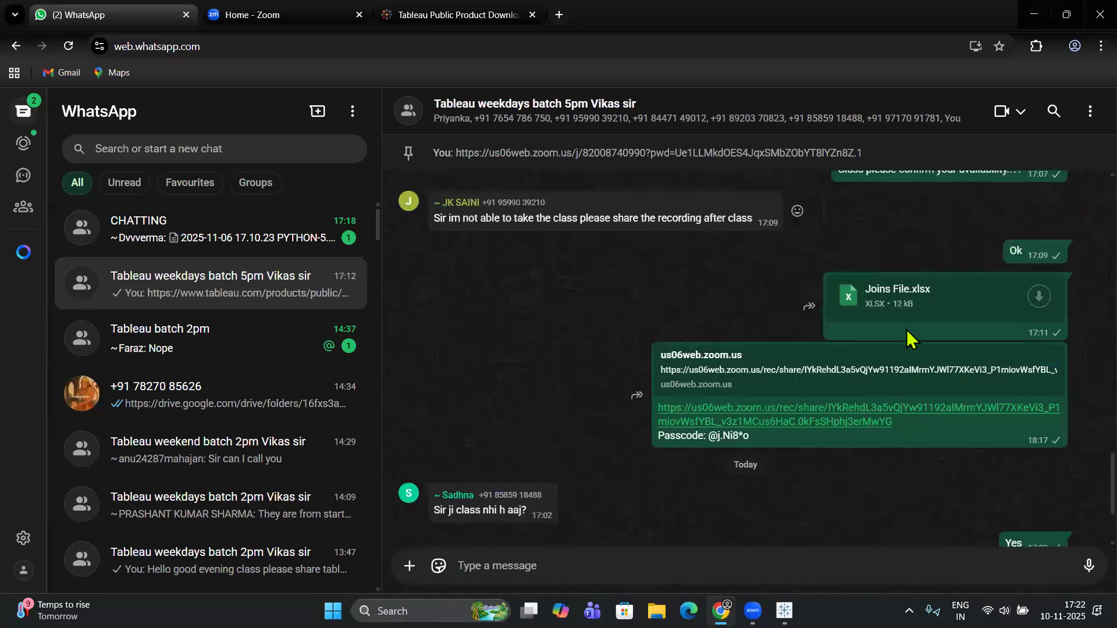
scroll(899, 349, "down", 3)
scroll(899, 349, "up", 10)
scroll(901, 355, "up", 6)
scroll(922, 454, "down", 3)
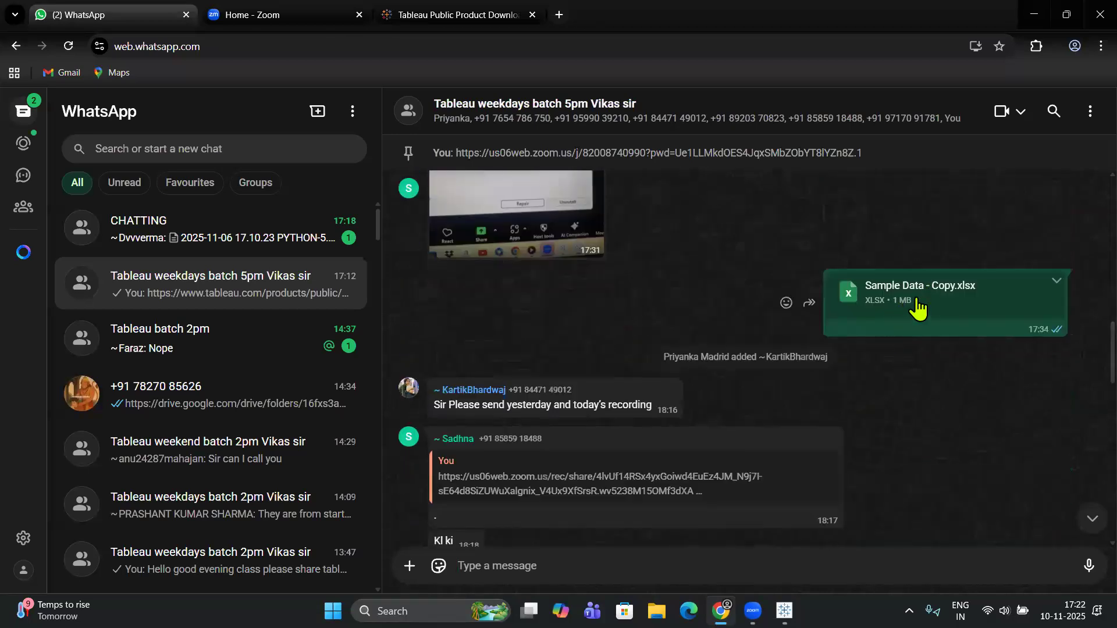
scroll(902, 328, "up", 5)
scroll(903, 332, "up", 5)
scroll(903, 331, "down", 5)
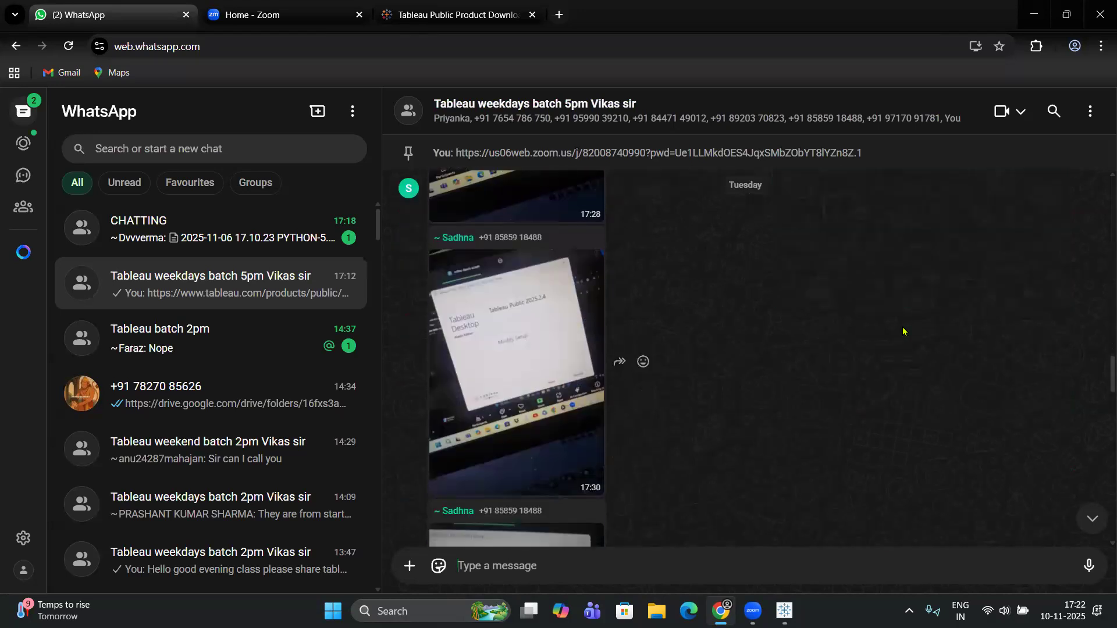
scroll(903, 331, "down", 15)
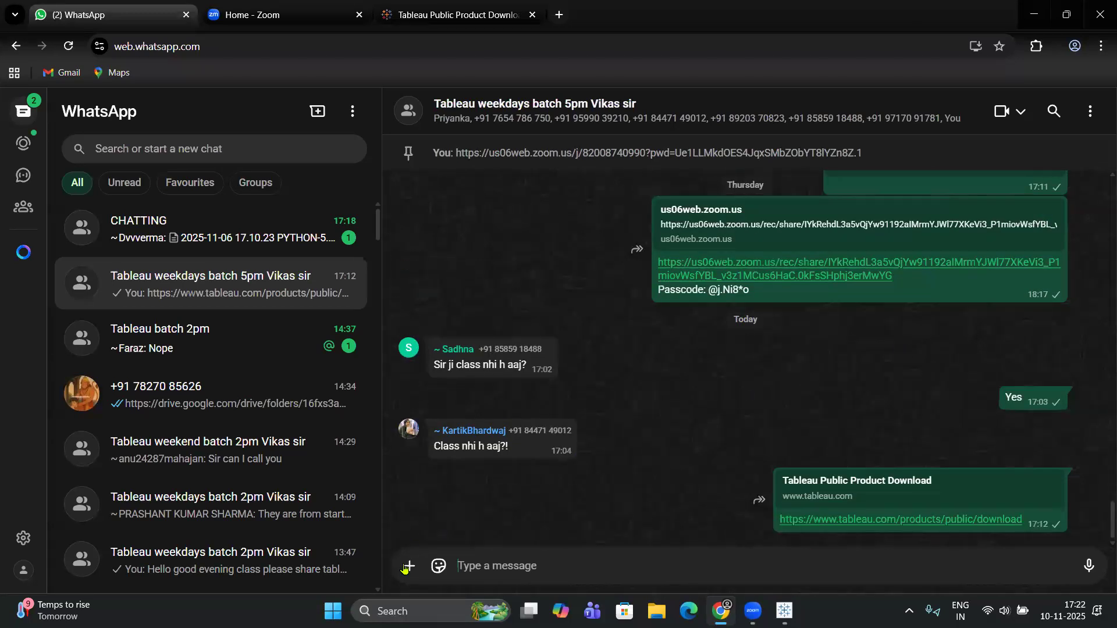
Share the Sample Data - Copy Excel file from the Desktop in the Tableau weekdays 5pm batch chat.
left_click(407, 566)
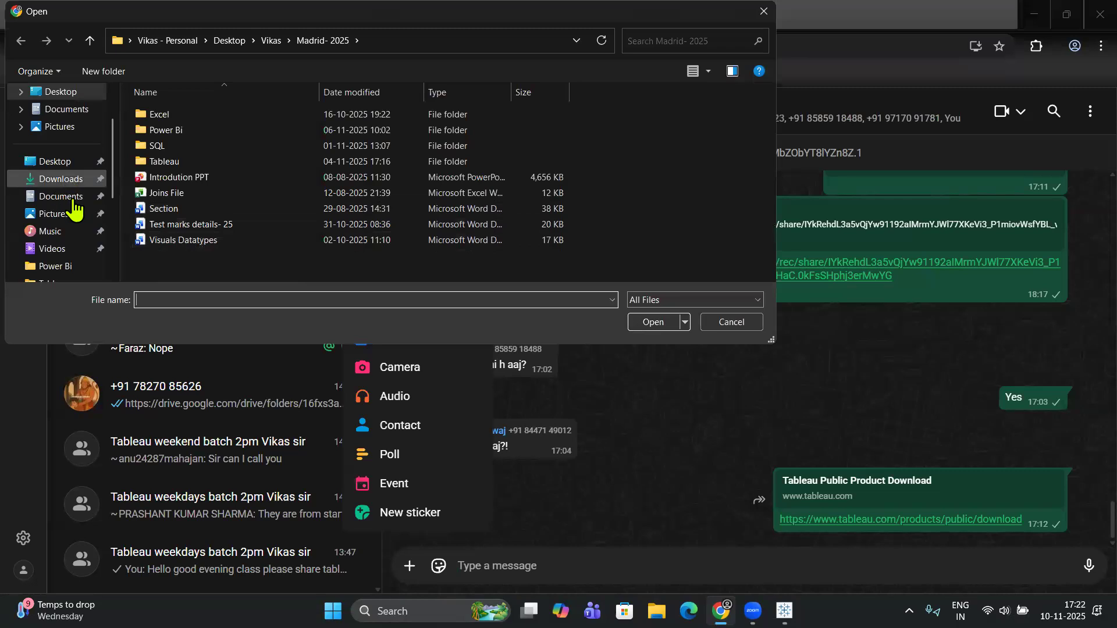
left_click(52, 161)
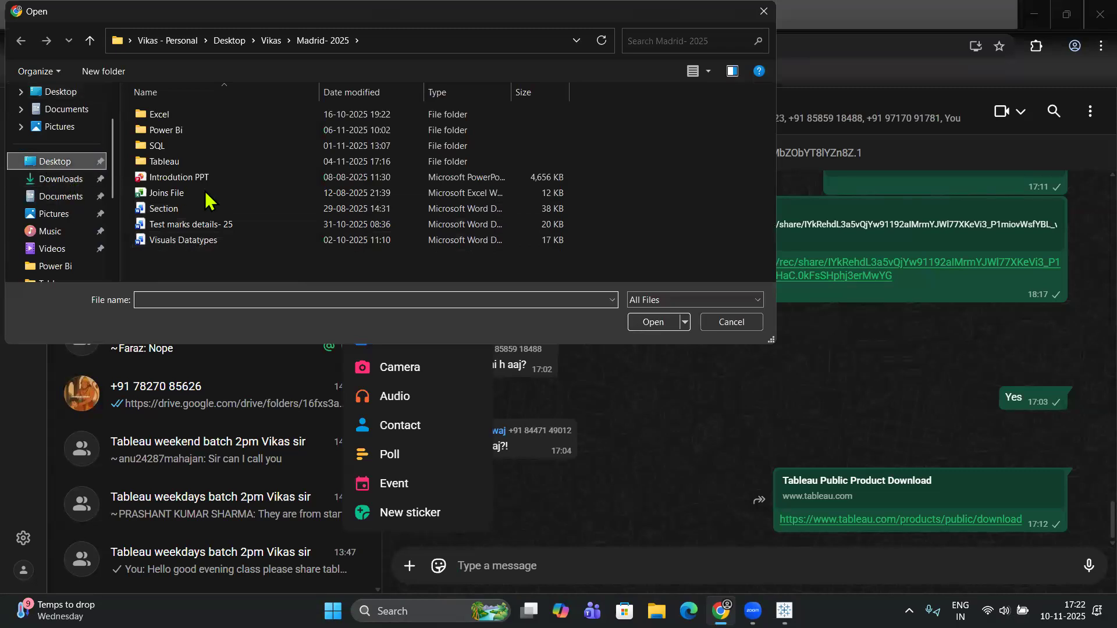
scroll(218, 210, "down", 10)
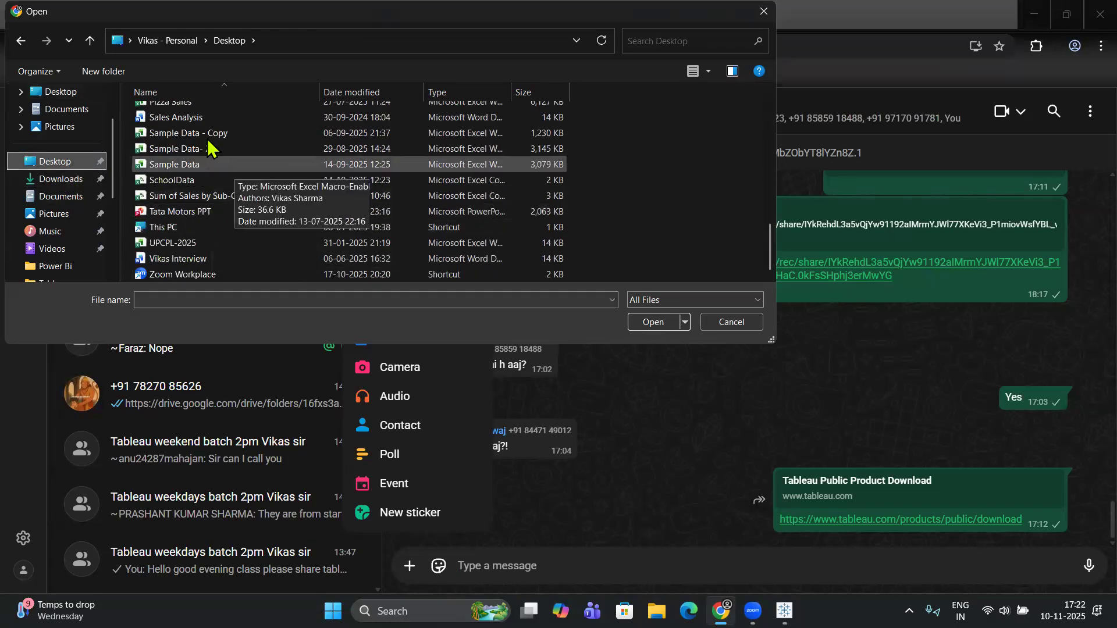
left_click(211, 135)
left_click(661, 326)
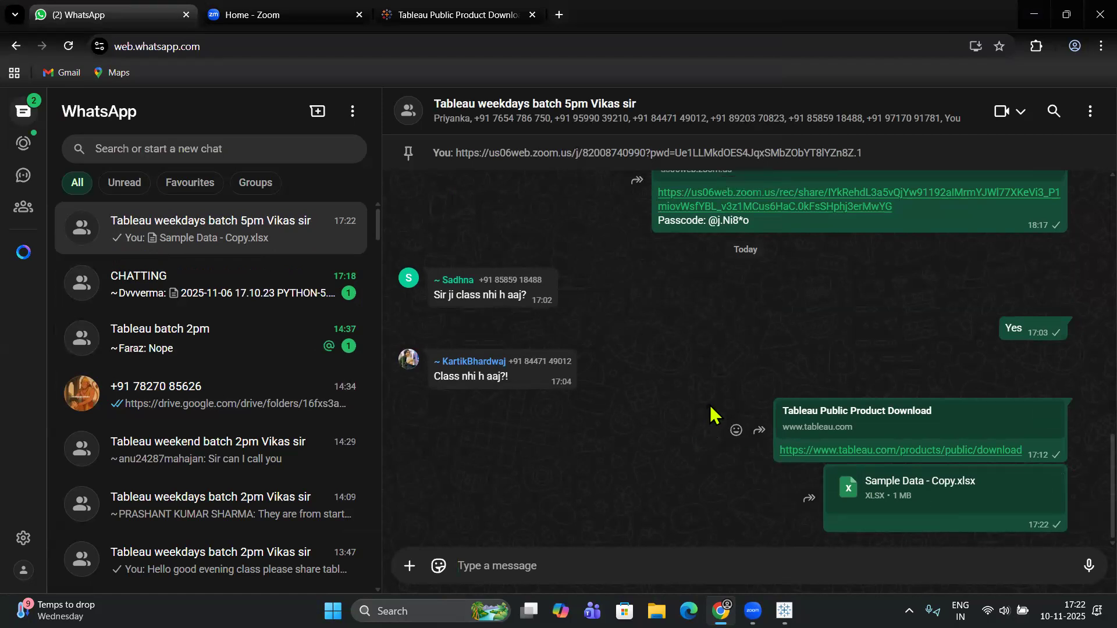
Switch to Tableau Public and review the available data, worksheet, dashboard, story and analysis commands.
key("alt+Tab")
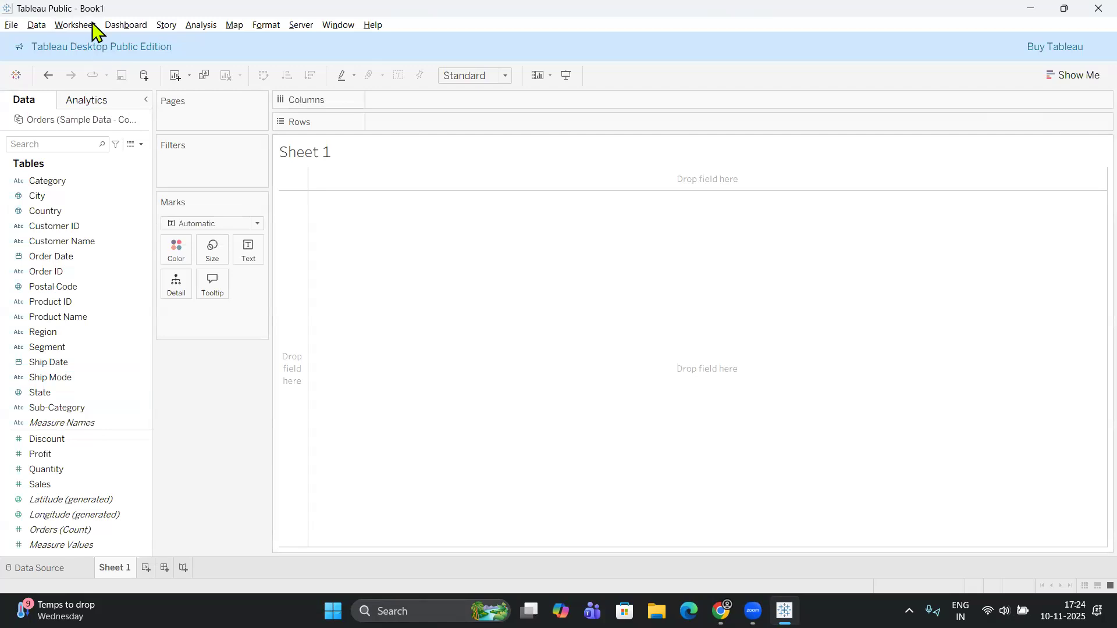
left_click(44, 30)
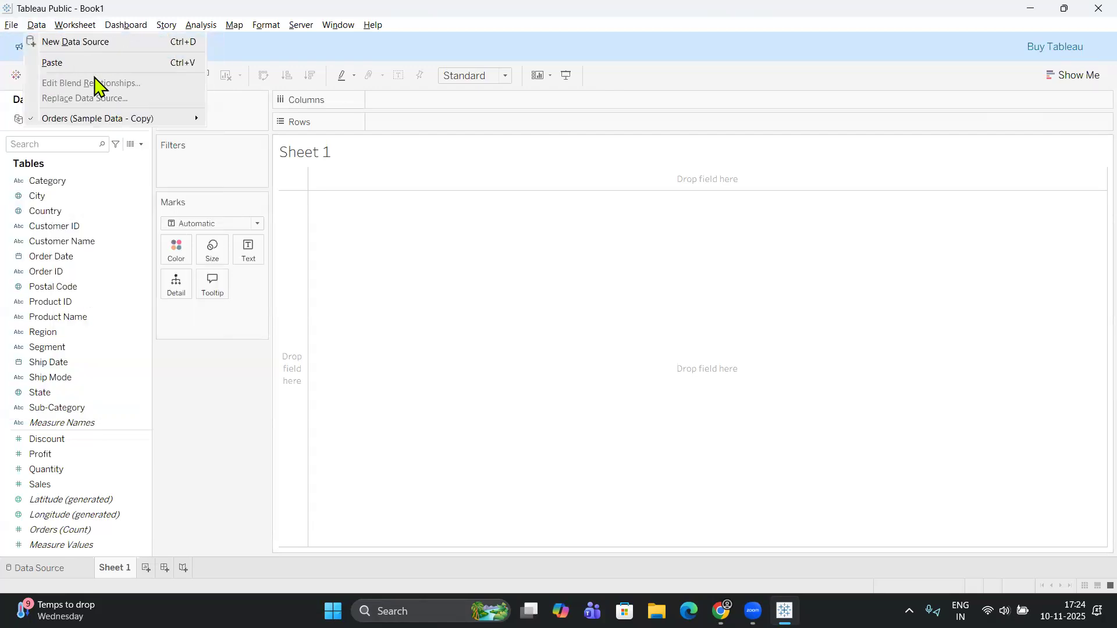
mouse_move(75, 24)
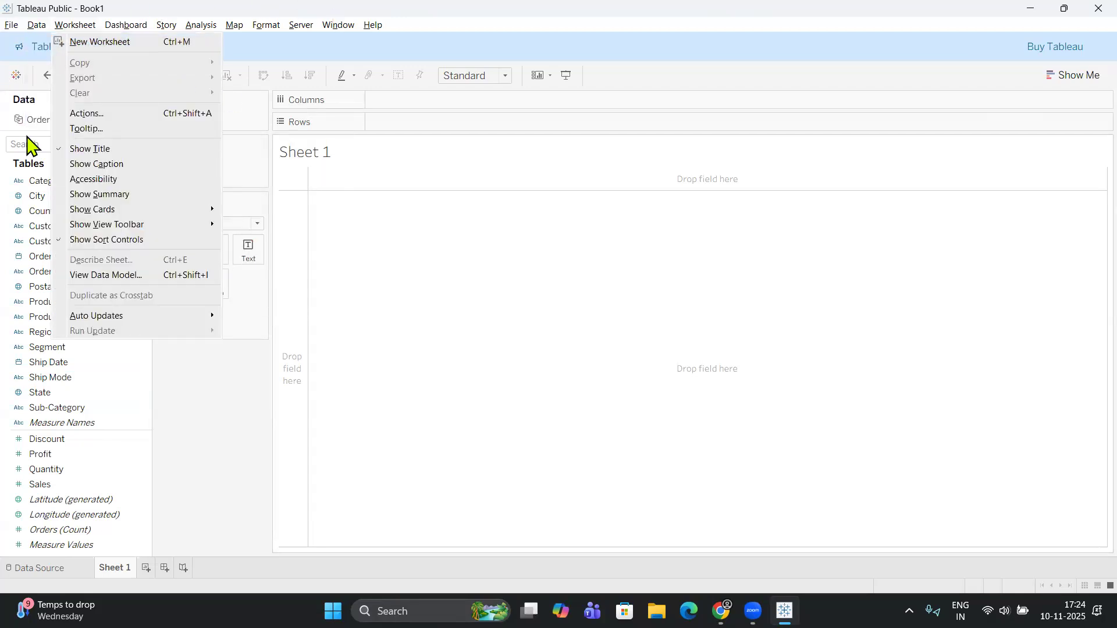
mouse_move(338, 25)
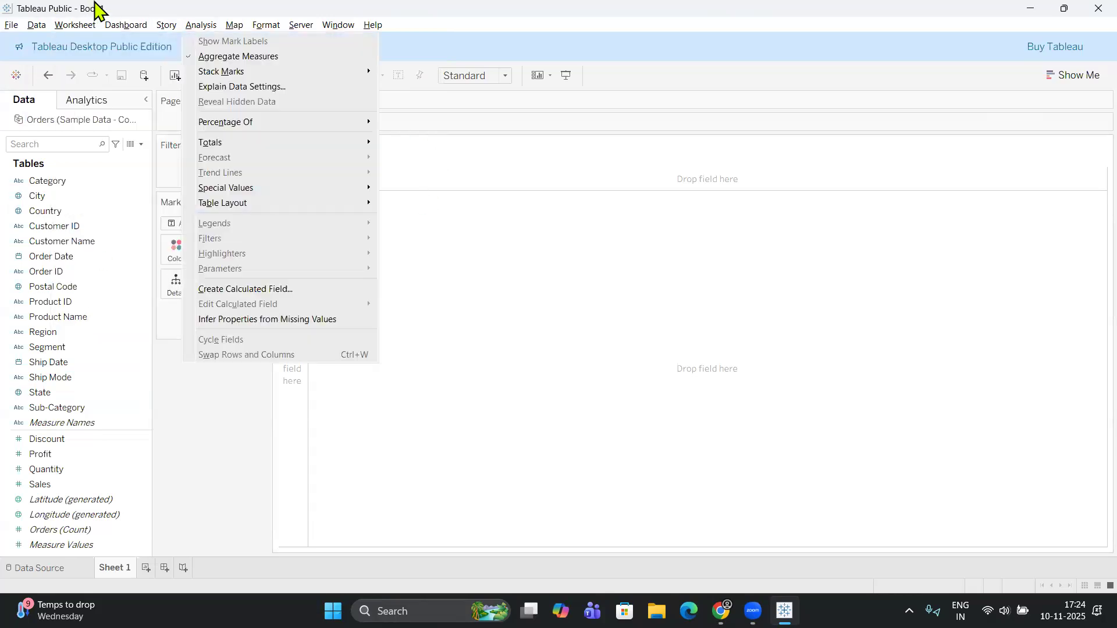
mouse_move(266, 25)
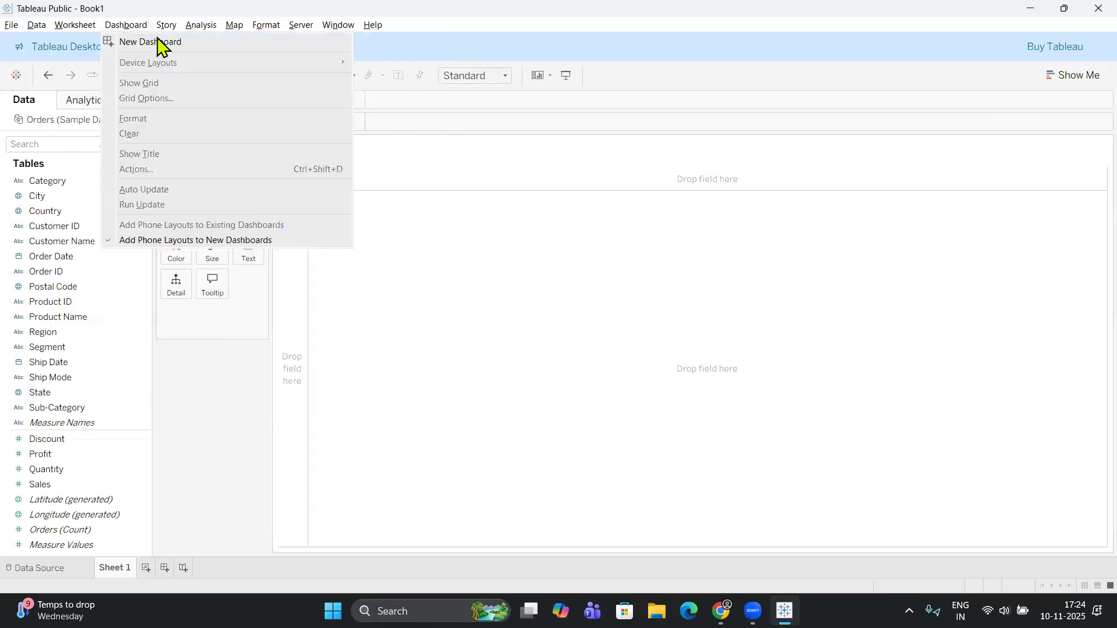
mouse_move(166, 25)
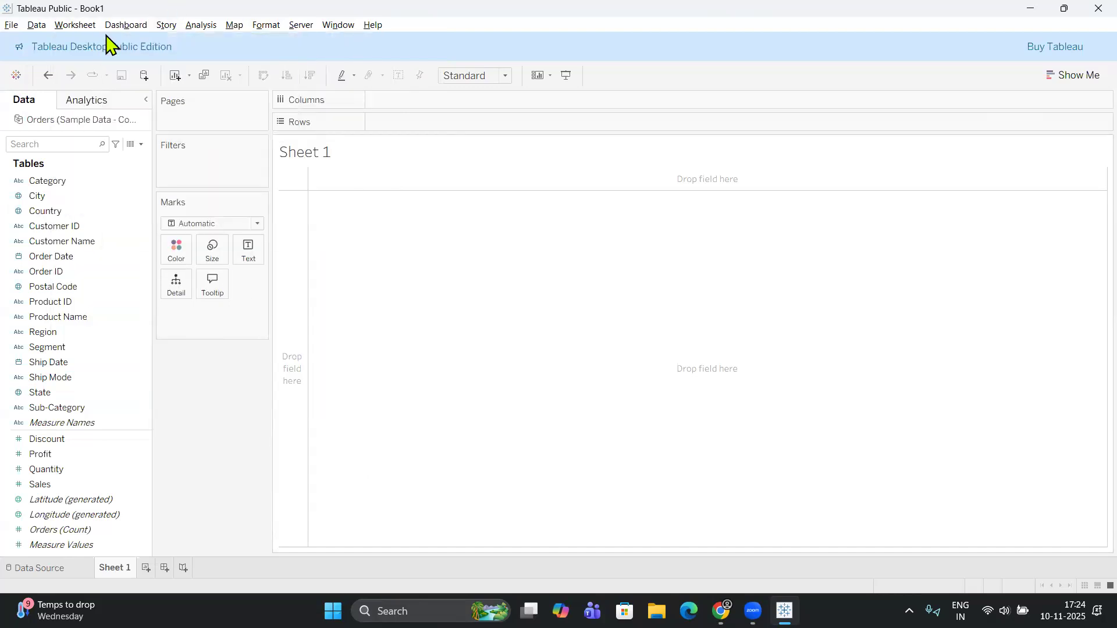
mouse_move(121, 26)
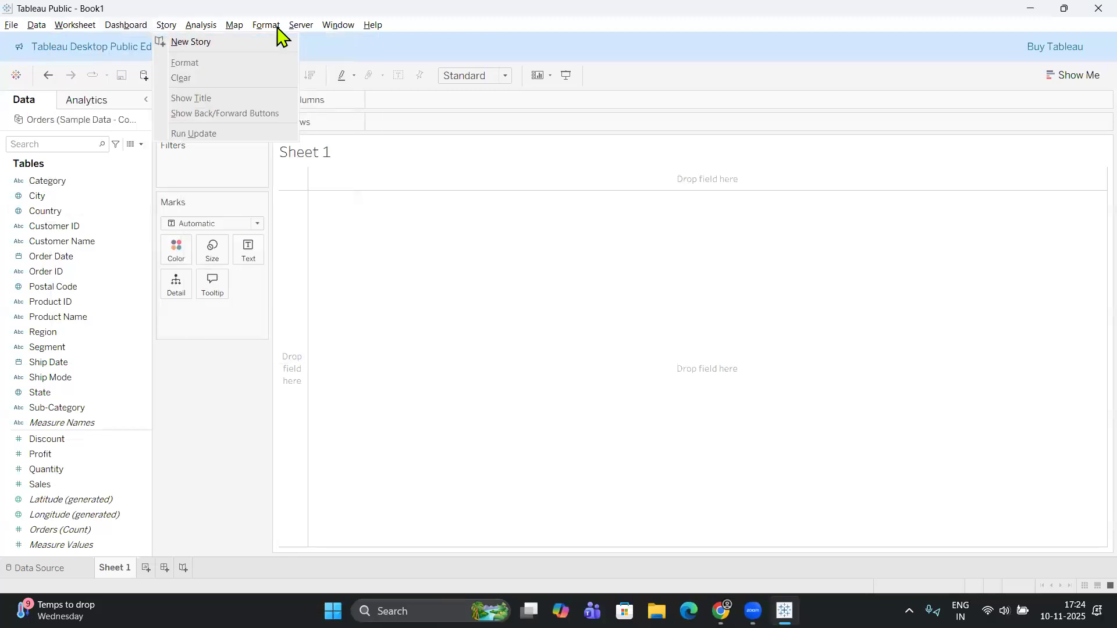
mouse_move(302, 35)
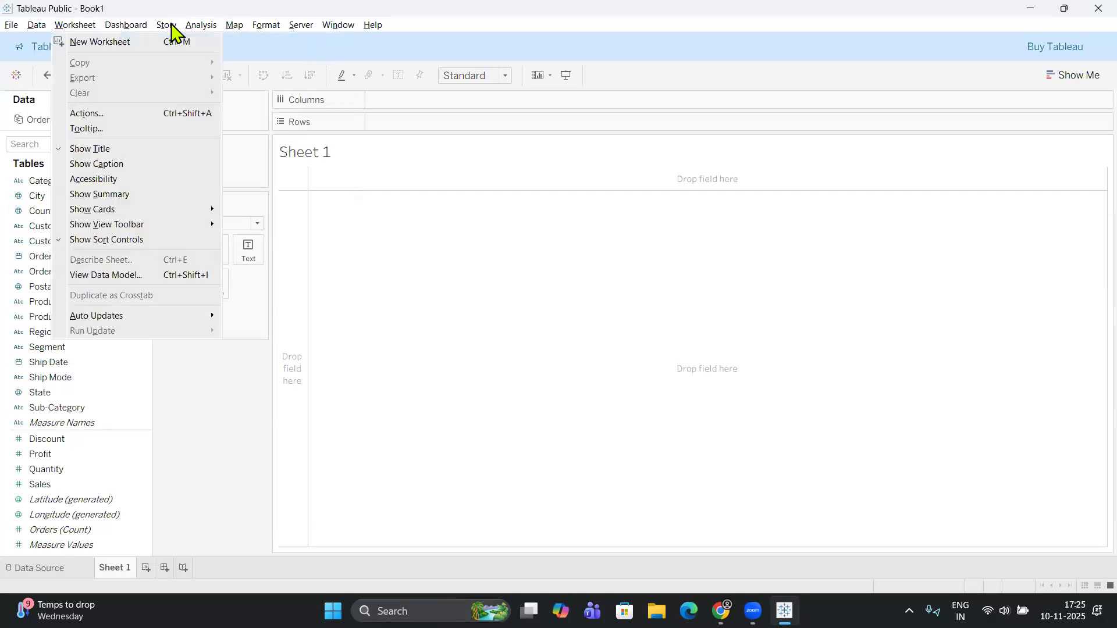
mouse_move(201, 31)
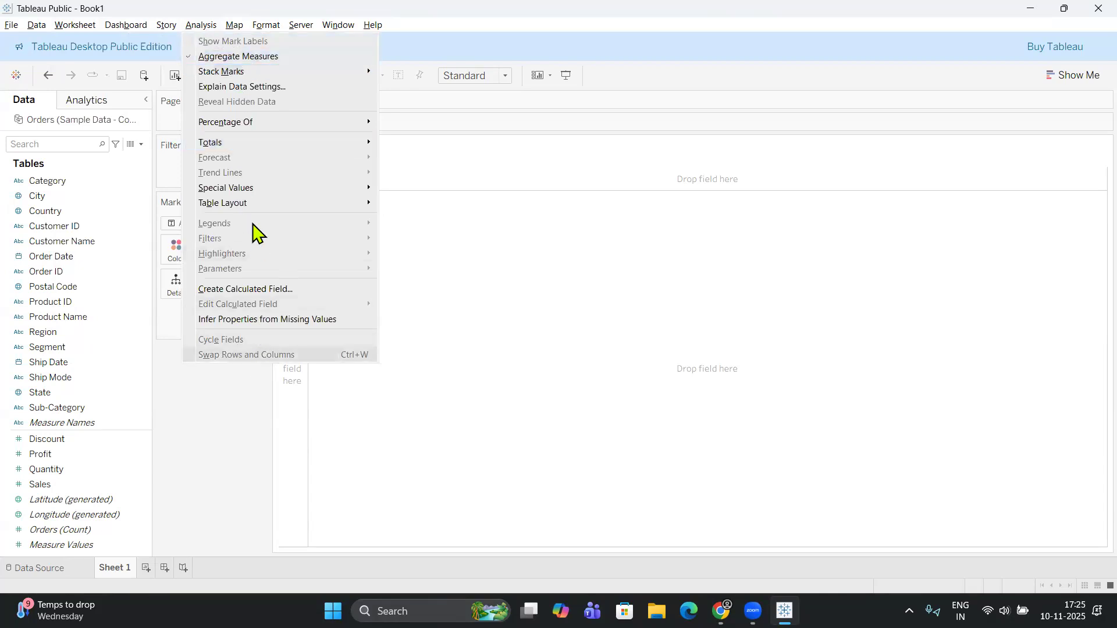
mouse_move(249, 77)
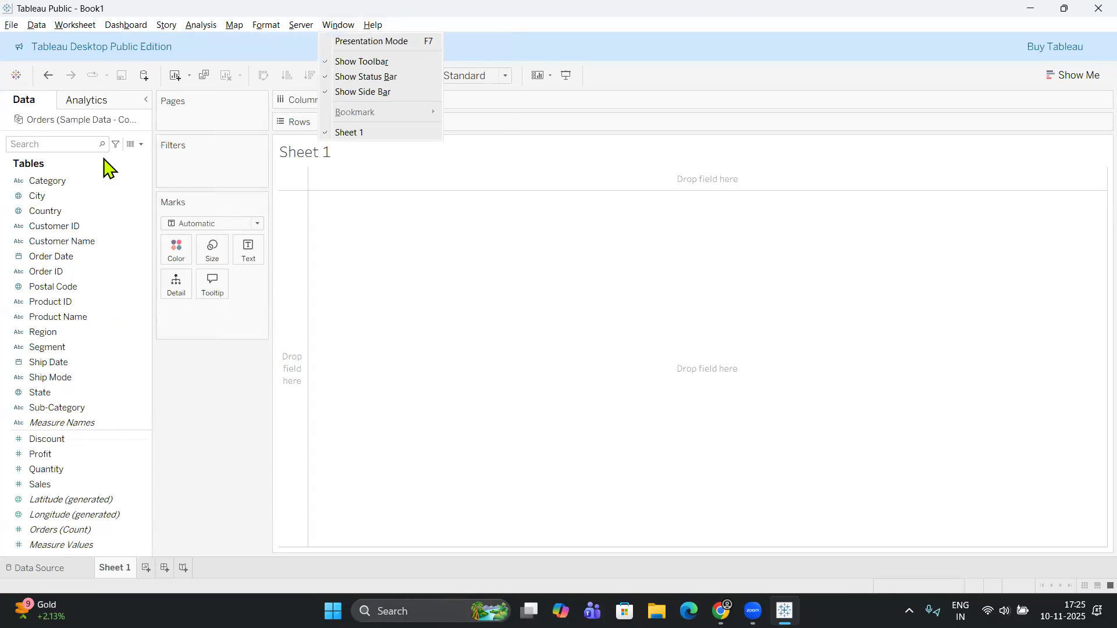
left_click(166, 166)
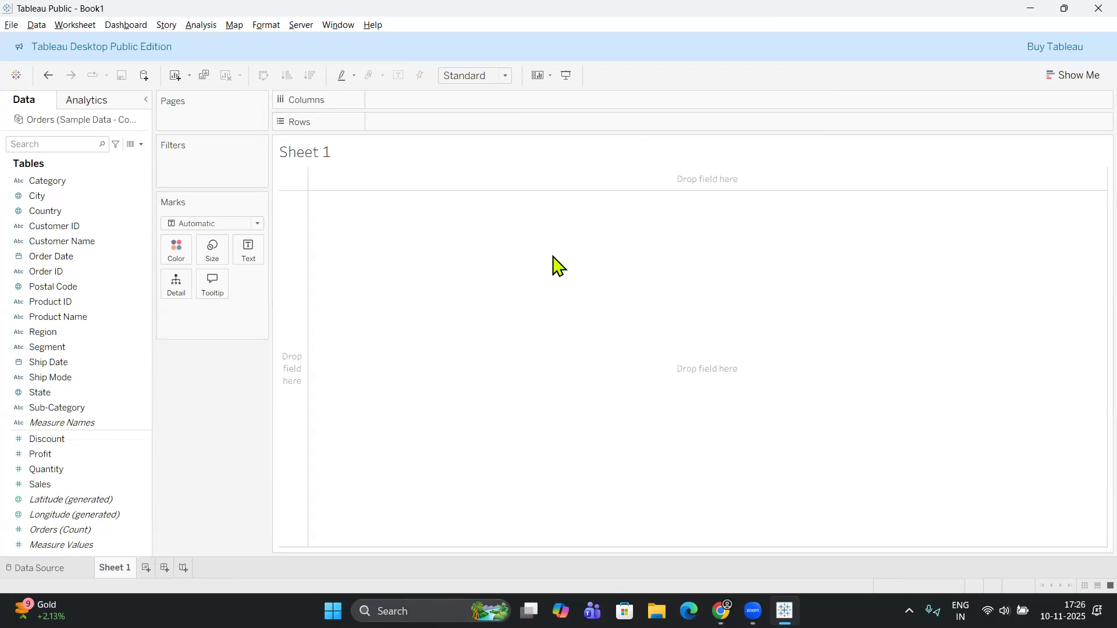
Review the available map, format, window and help commands.
key("alt+u")
key("alt+u")
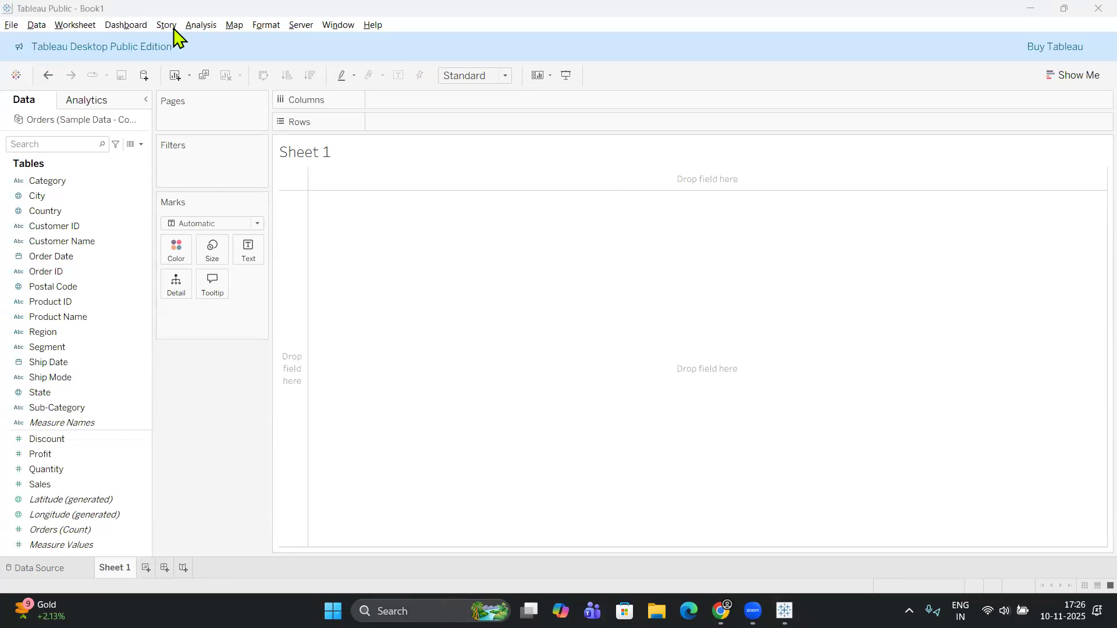
left_click(199, 26)
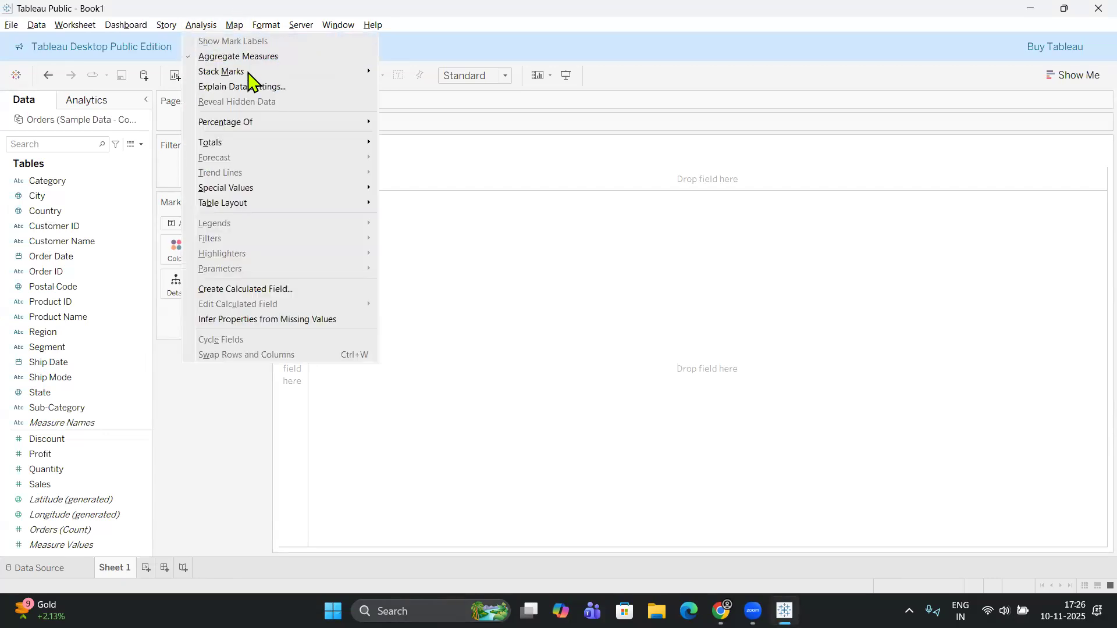
left_click(234, 25)
left_click(233, 24)
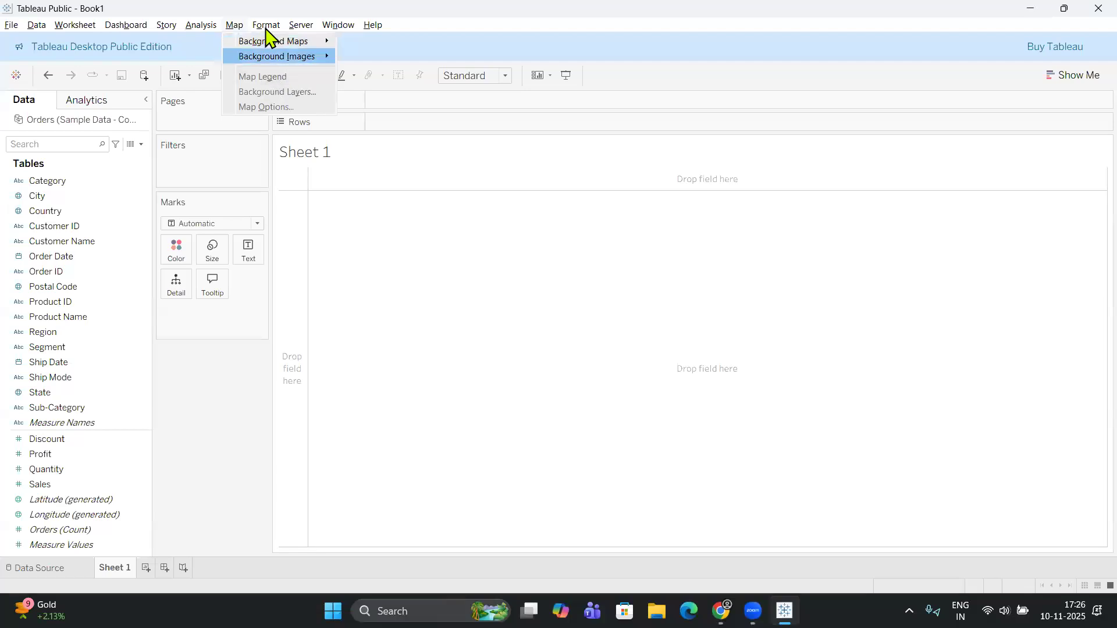
mouse_move(269, 30)
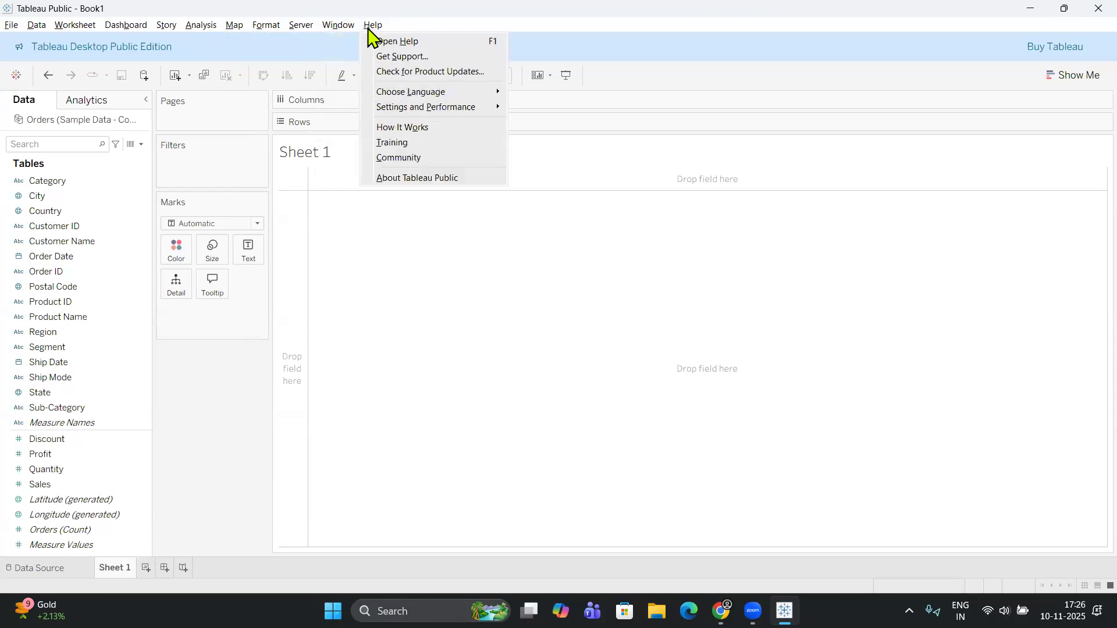
mouse_move(343, 26)
Examine the Summarize, Model and Custom analytics options, and return to the list of data fields.
left_click(66, 161)
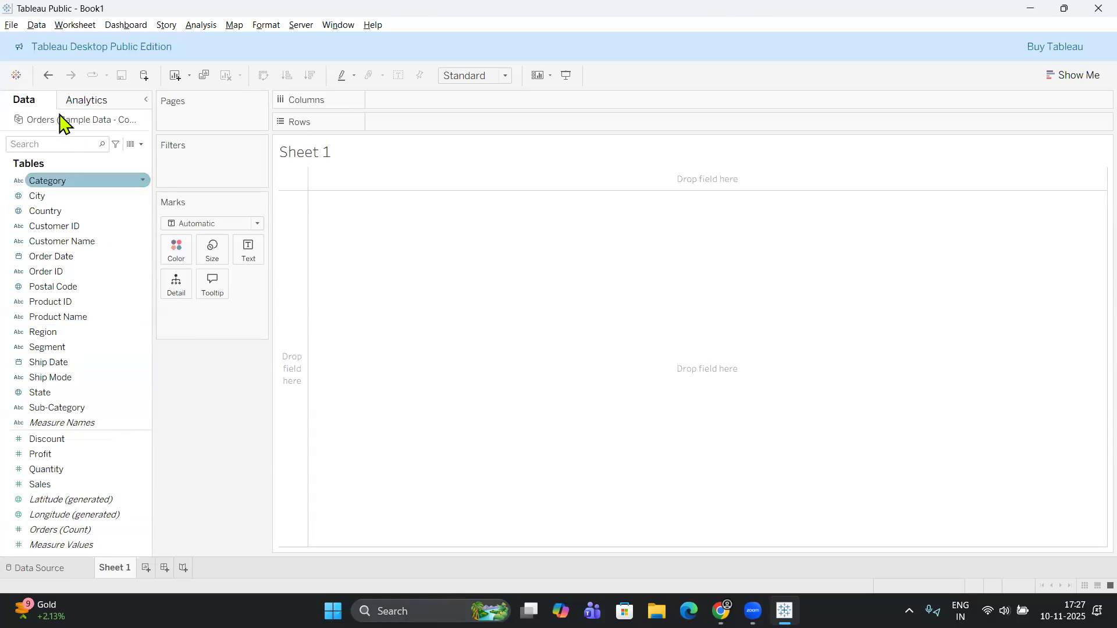
left_click(95, 100)
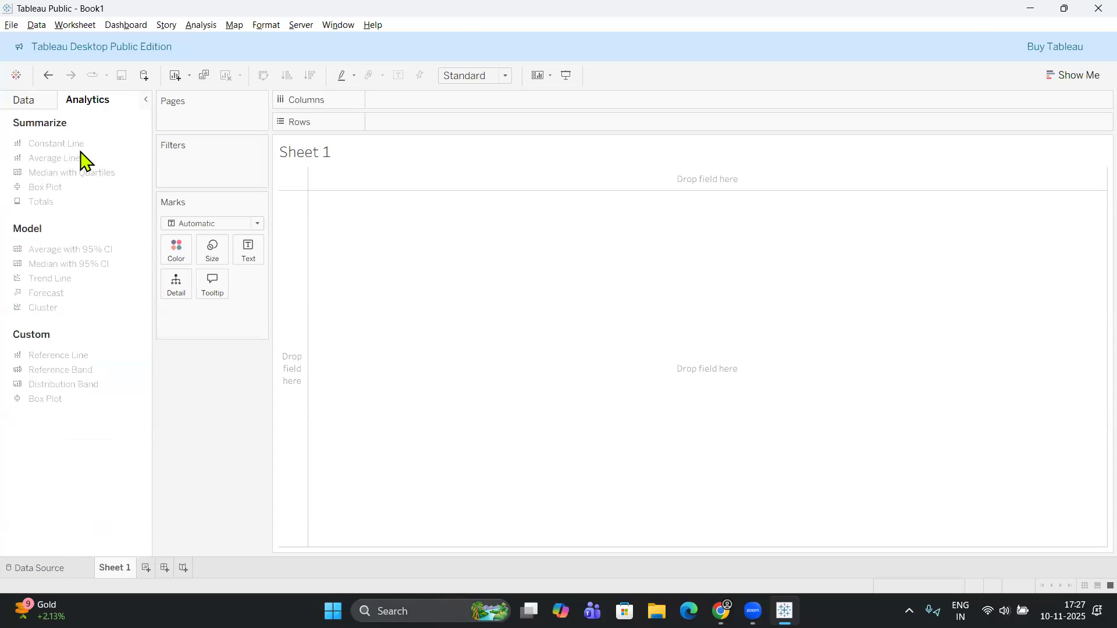
left_click(34, 100)
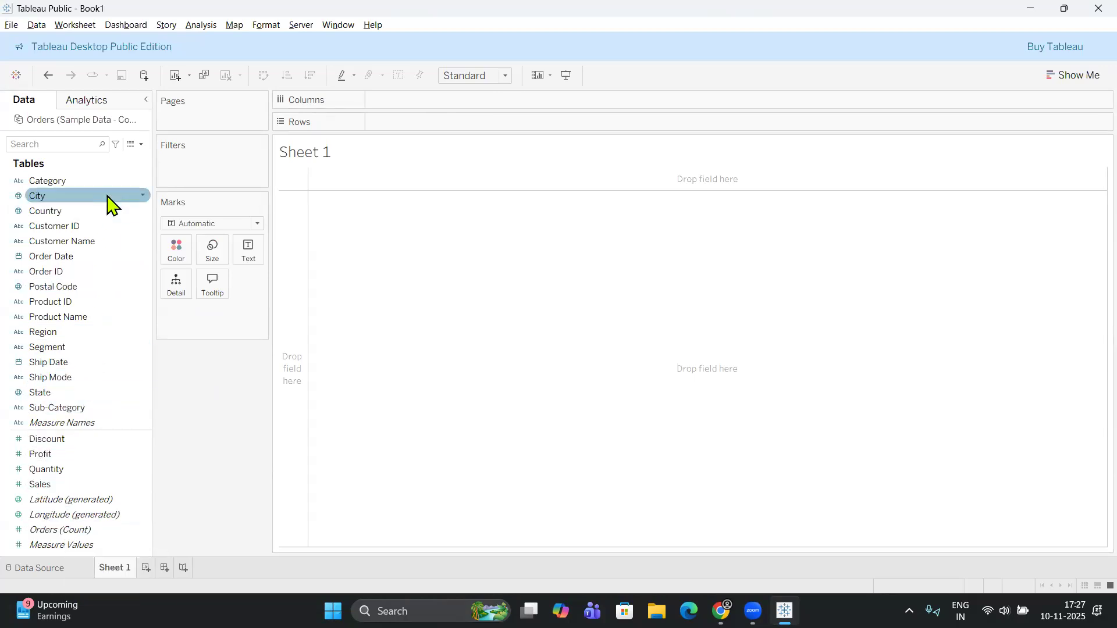
Build a bar chart with Sub-Category on columns and Sales on rows, and fit it to Entire View.
left_click_drag(93, 411, 432, 105)
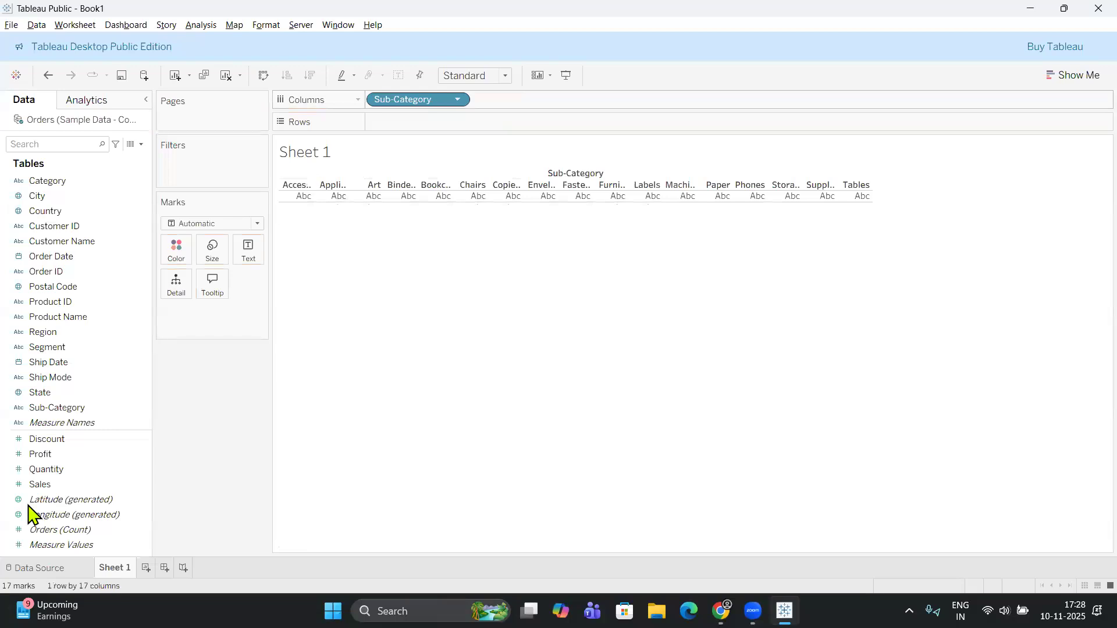
left_click_drag(41, 484, 396, 126)
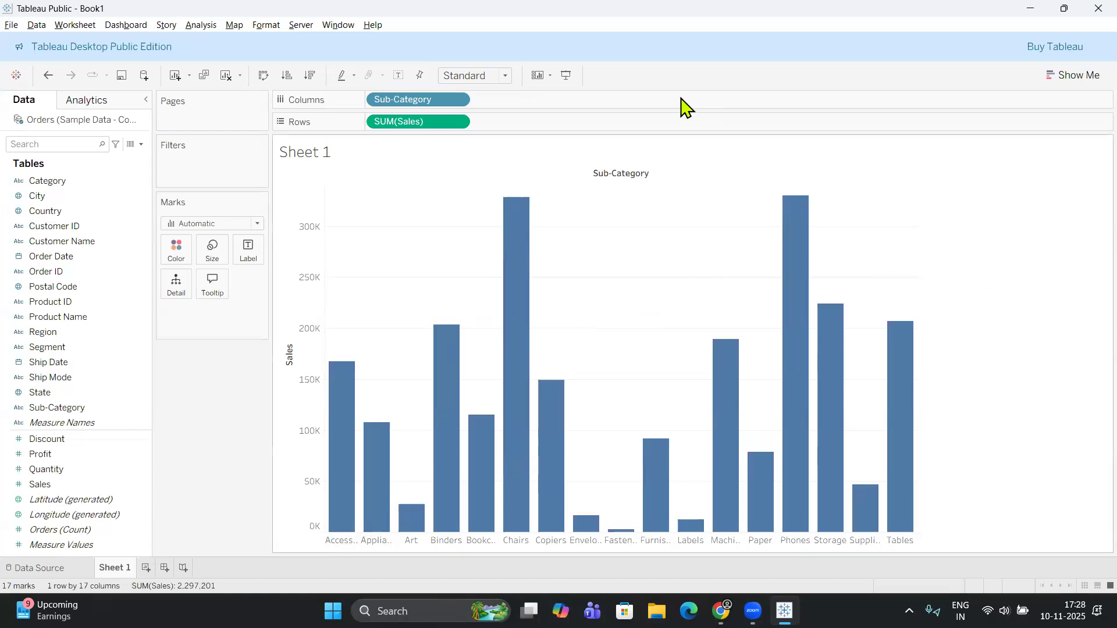
left_click(502, 76)
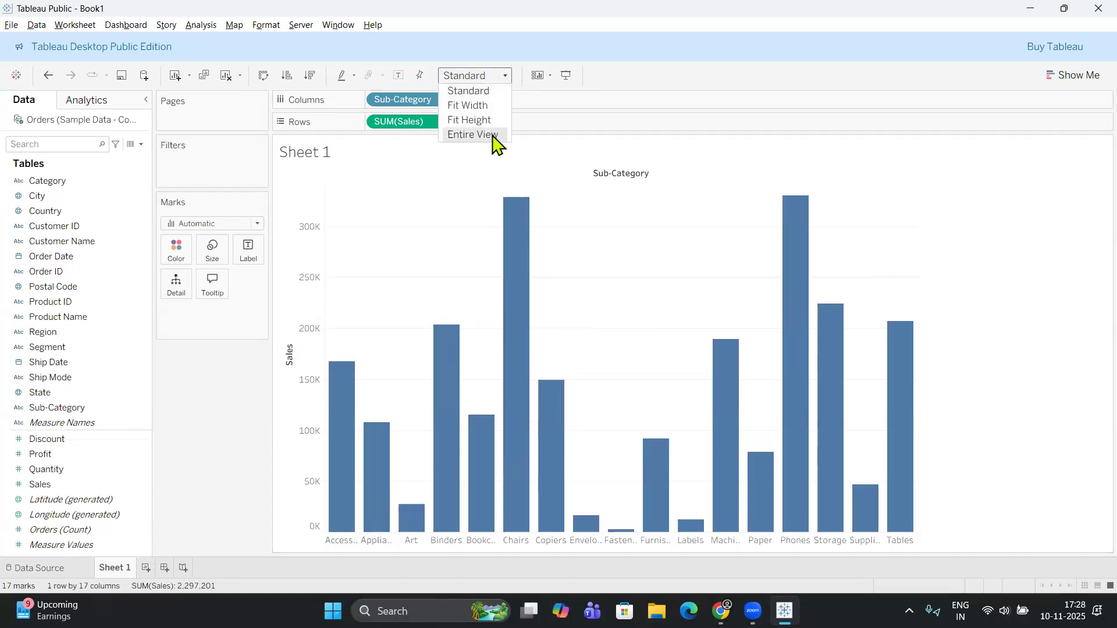
left_click(472, 135)
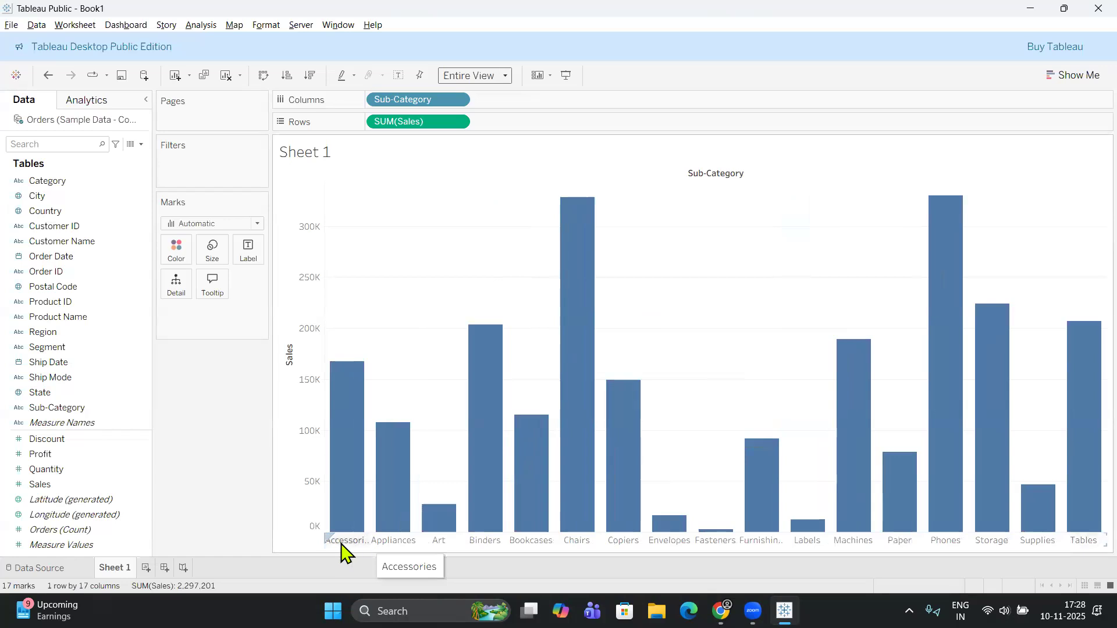
Inspect the sales details of individual sub-category bars, such as Accessories, Art, Binders and Bookcases.
mouse_move(346, 366)
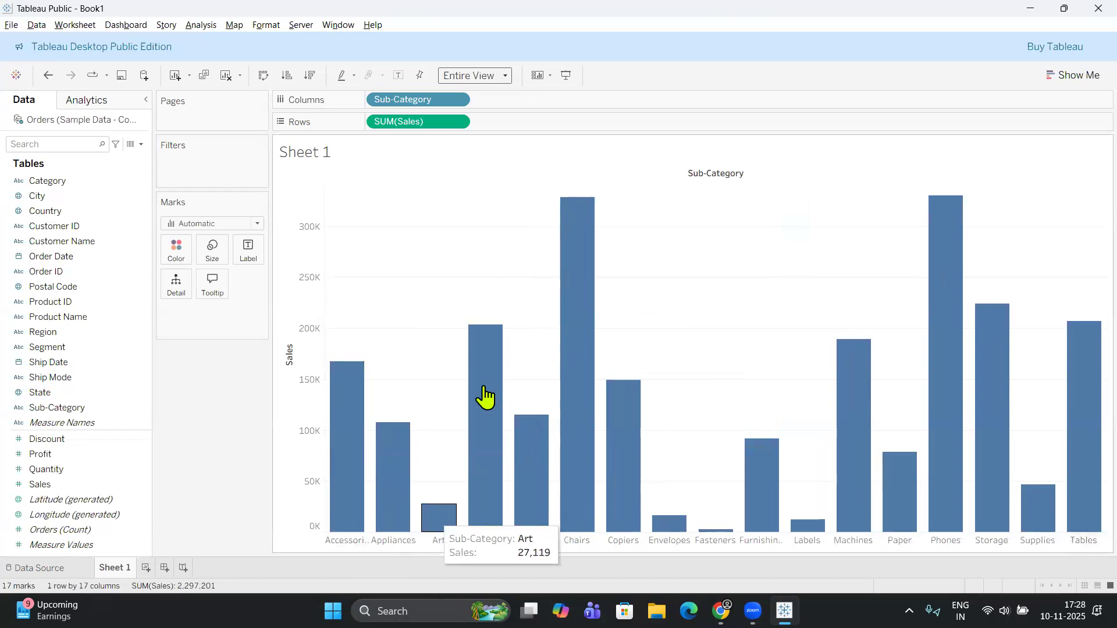
mouse_move(494, 410)
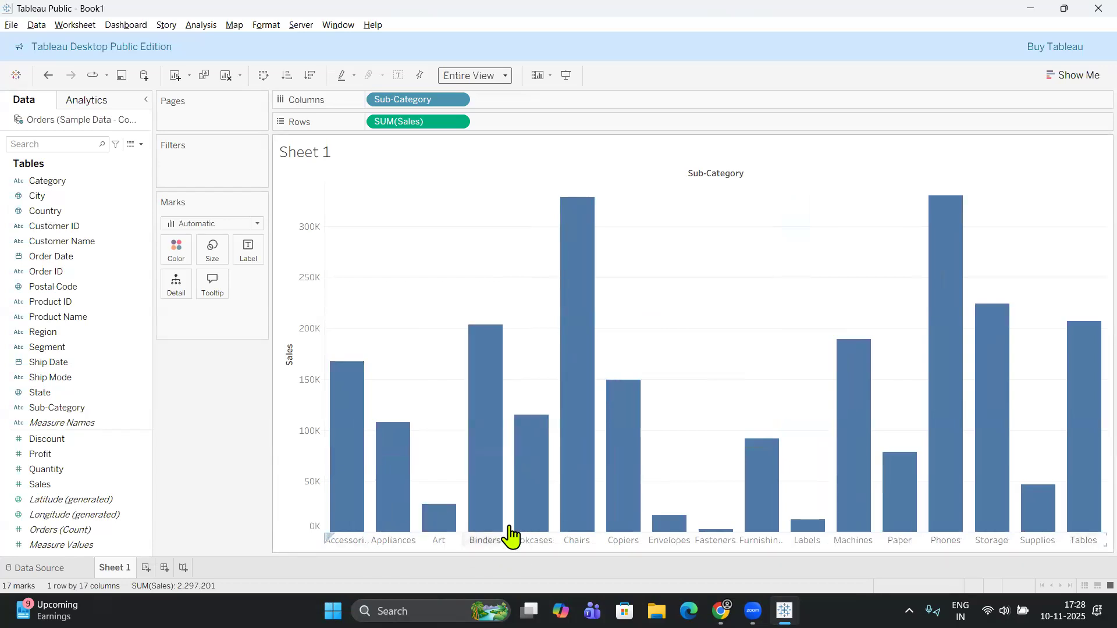
mouse_move(549, 529)
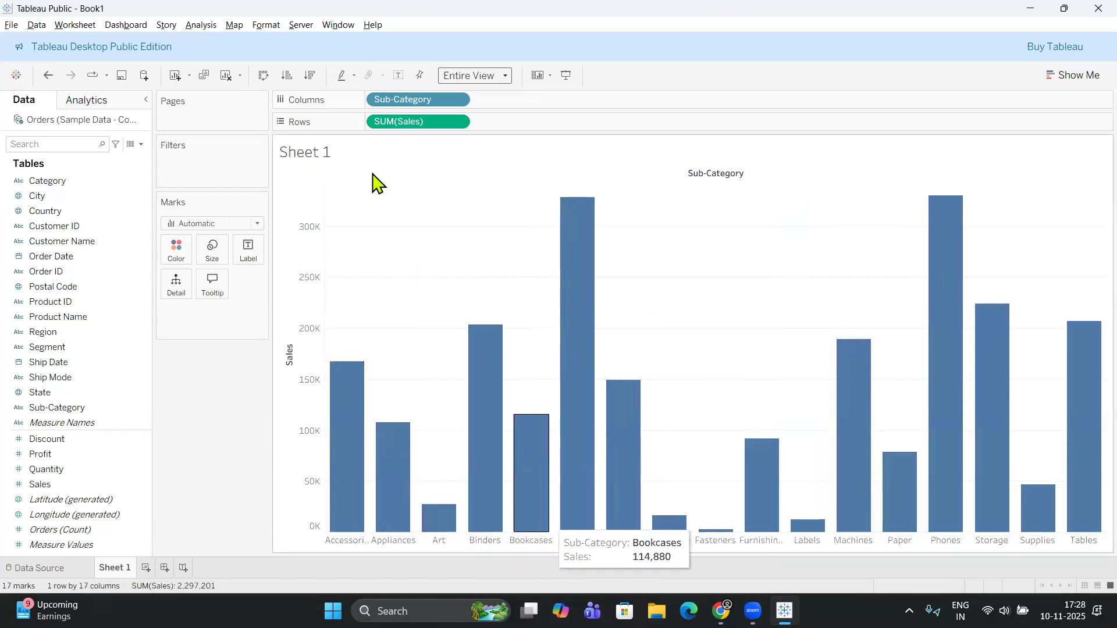
left_click(74, 471)
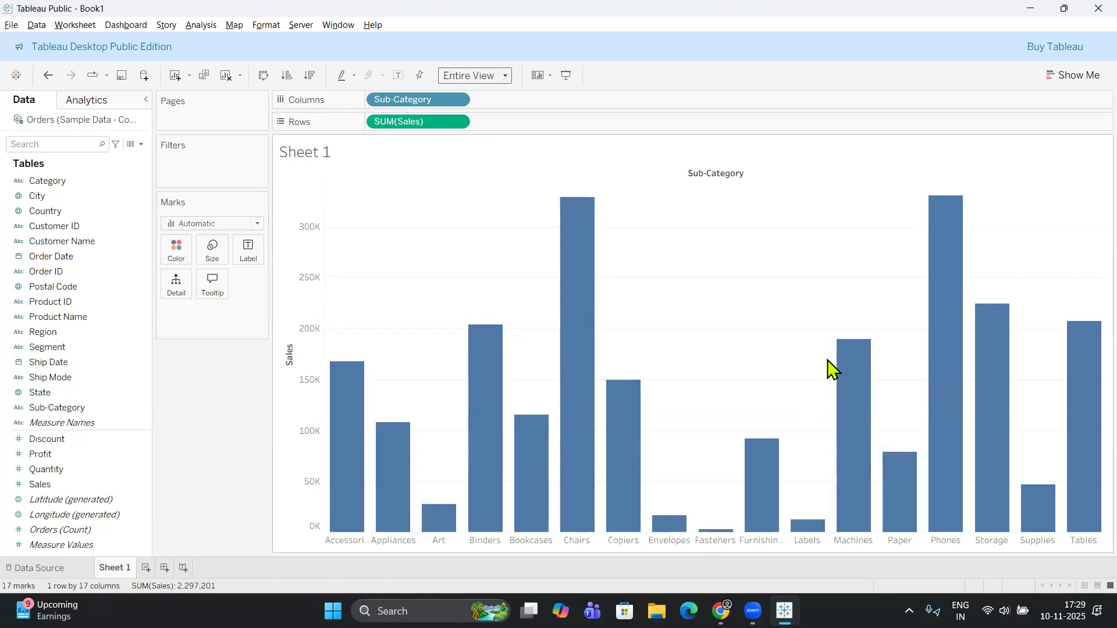
mouse_move(828, 363)
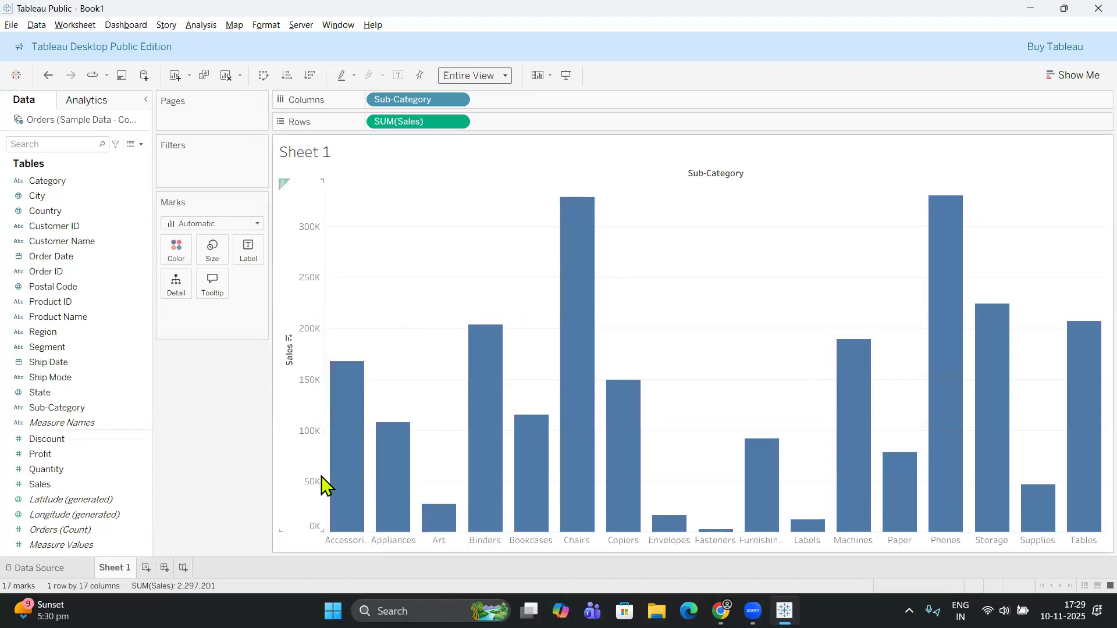
left_click(36, 317)
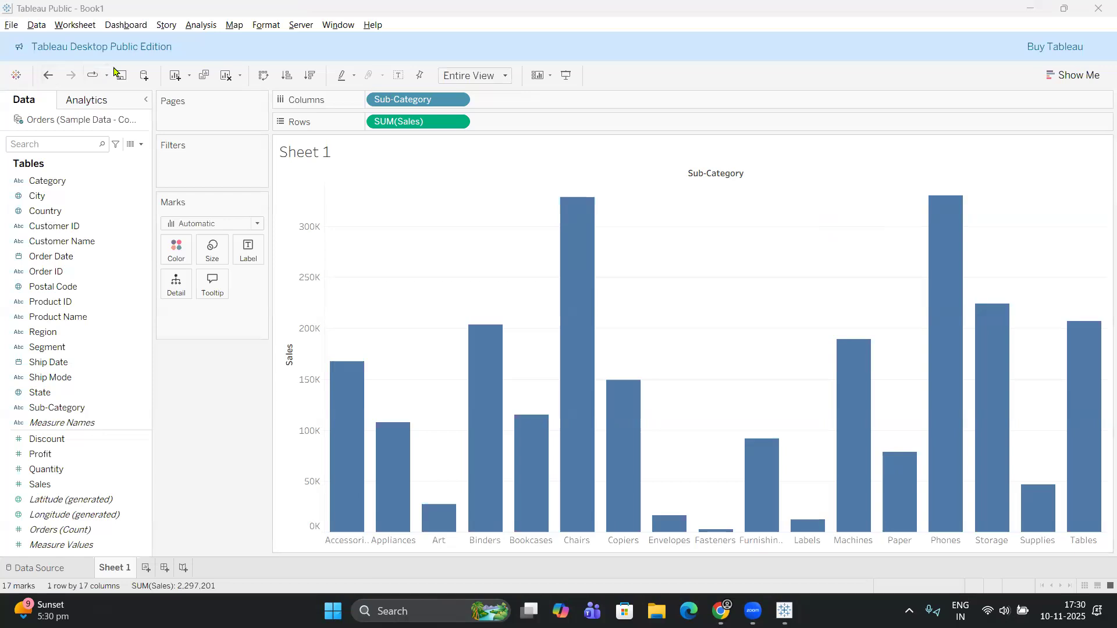
left_click(312, 160)
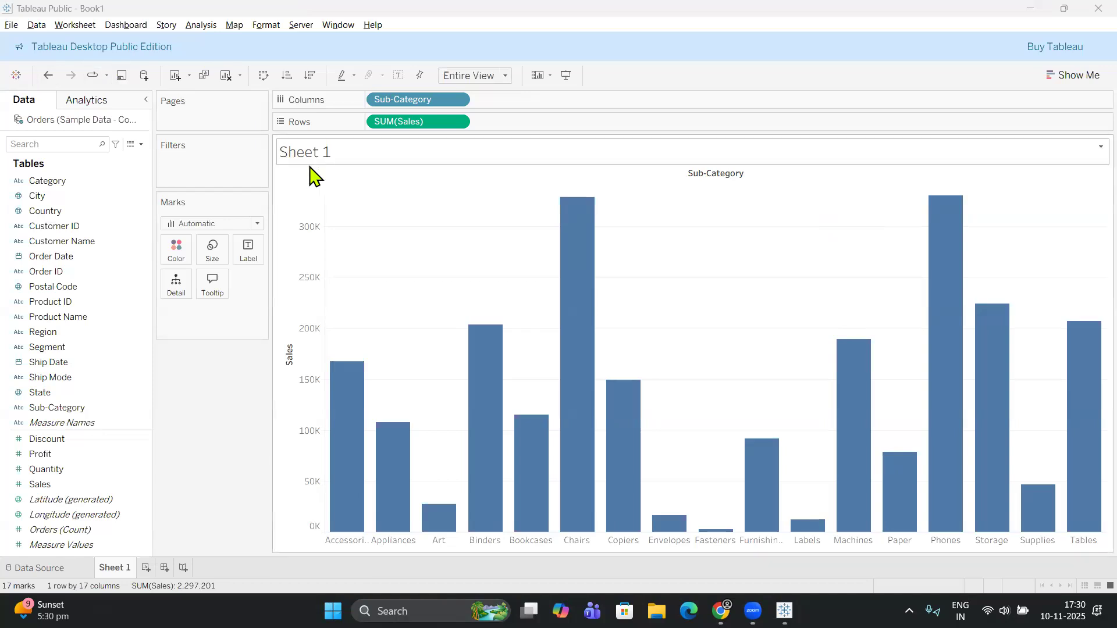
Undo the chart's change to the Entire View fit.
left_click(48, 77)
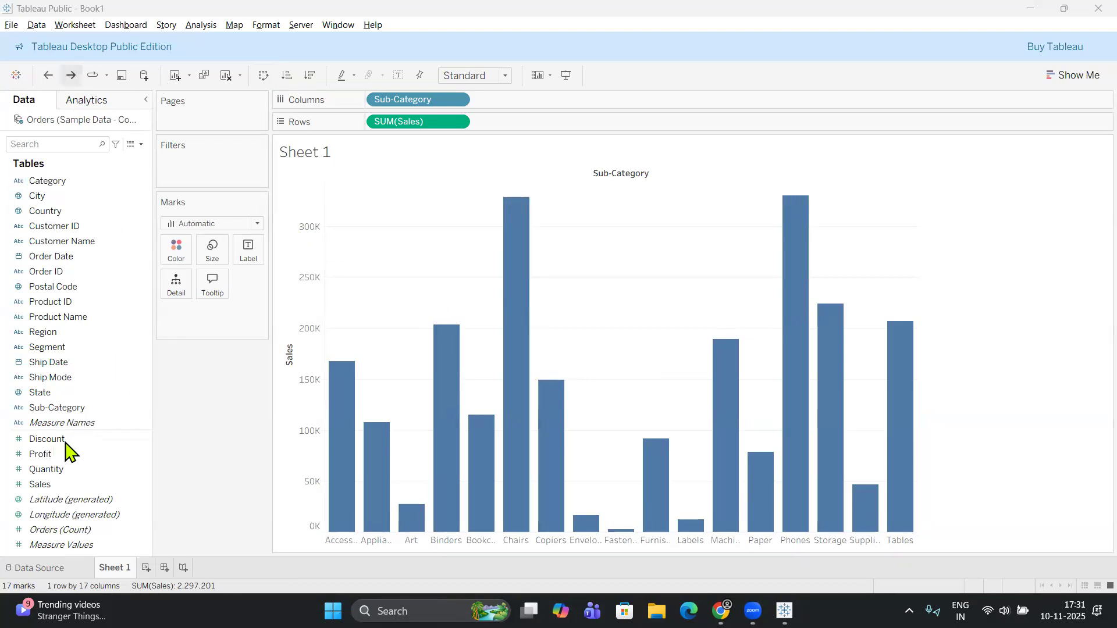
left_click(499, 160)
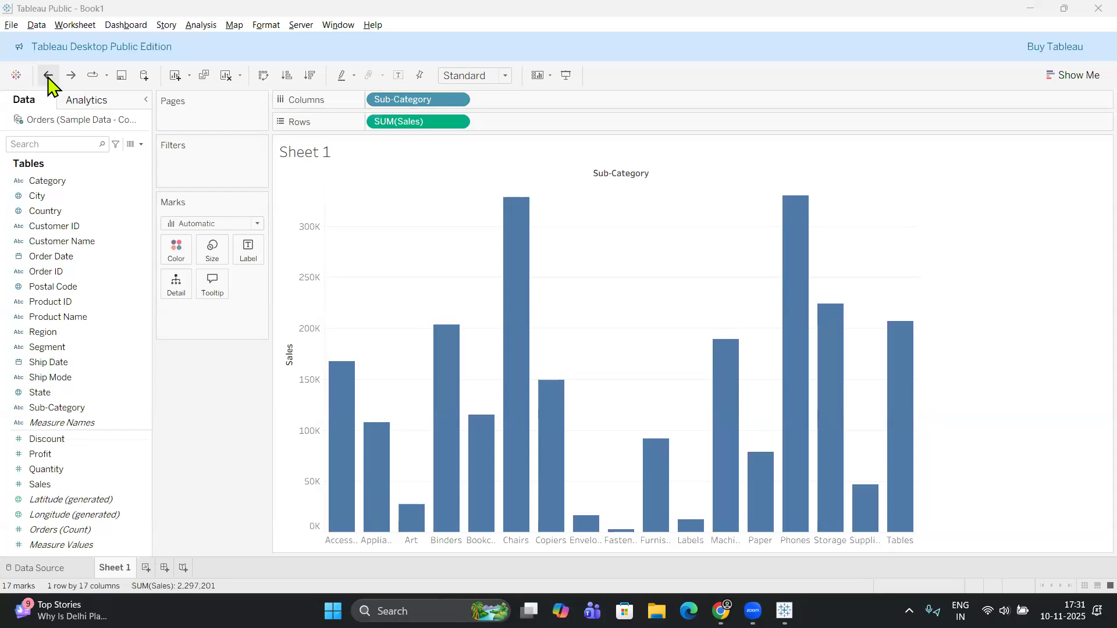
Examine the animation replay speed options and the available data connection types.
mouse_move(448, 436)
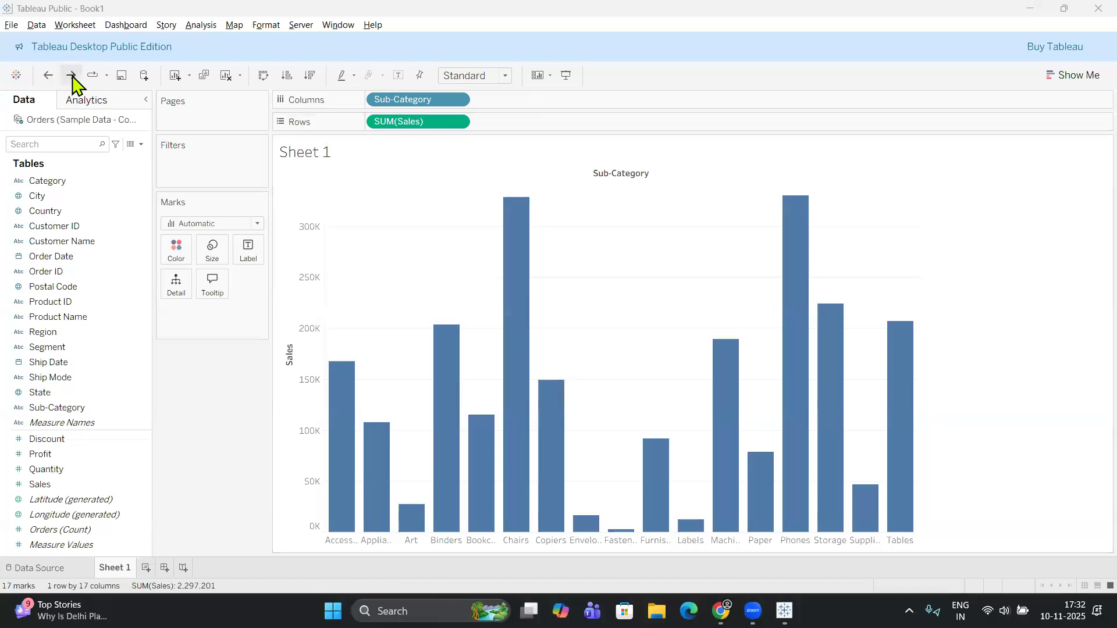
left_click(106, 75)
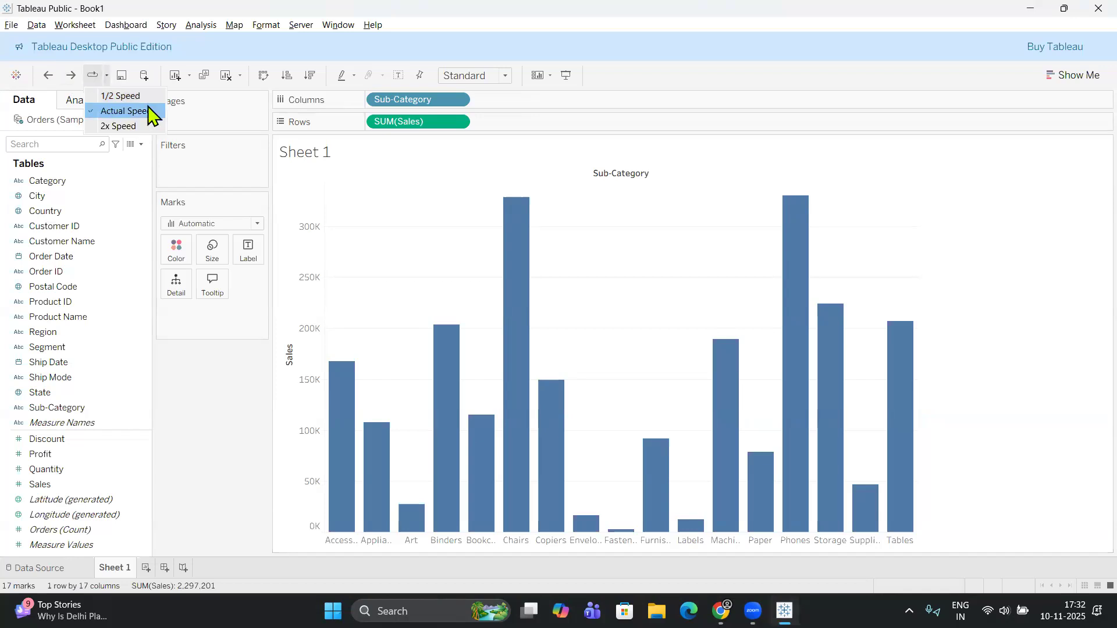
left_click(96, 74)
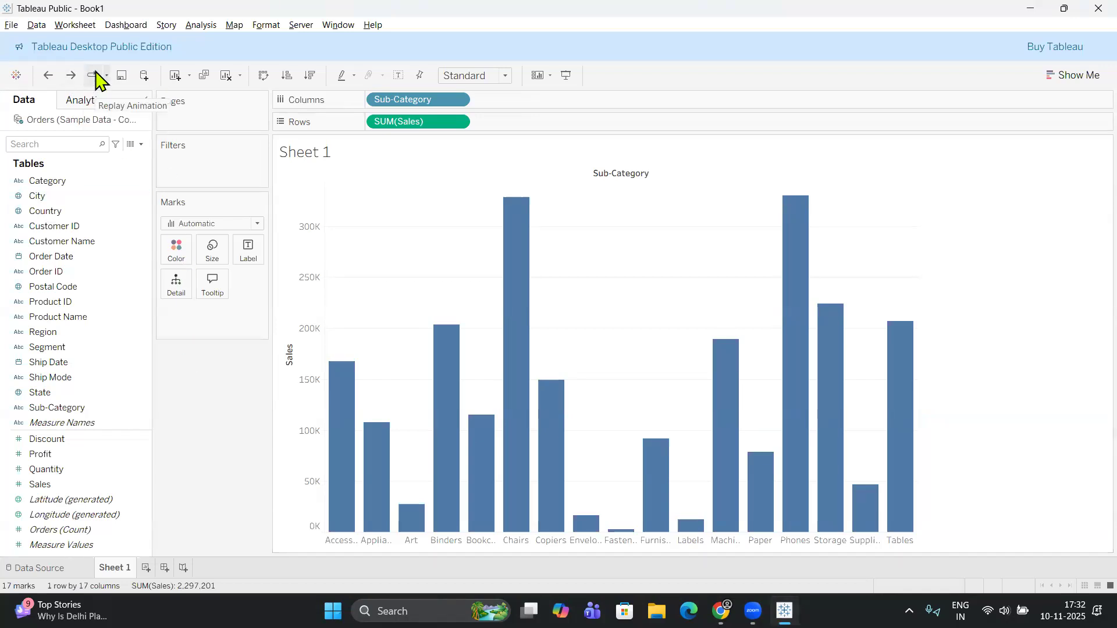
left_click(145, 75)
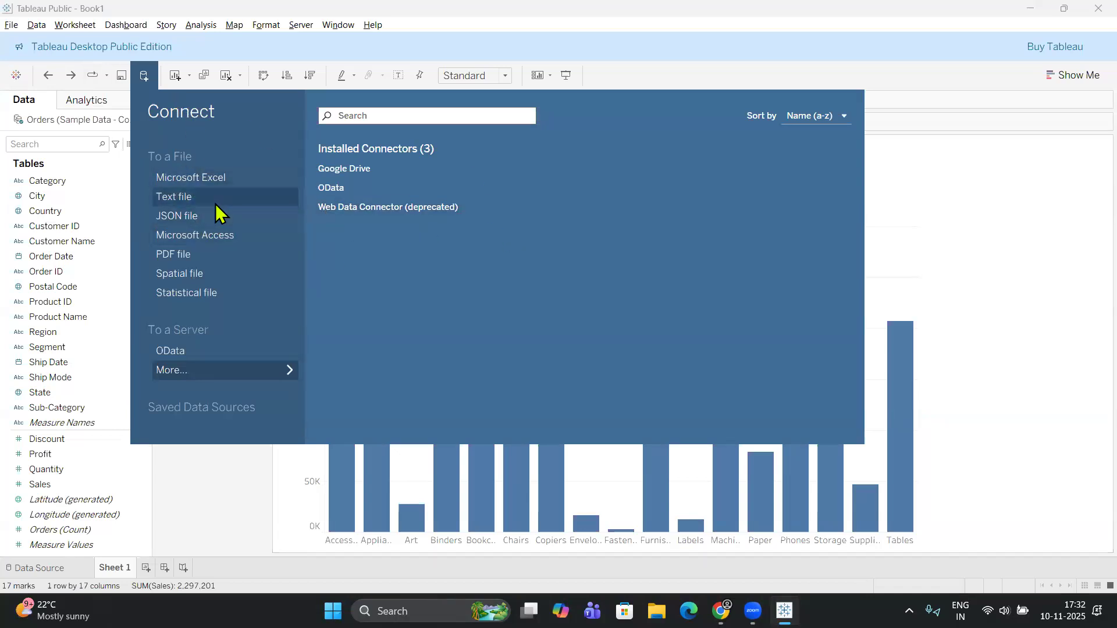
left_click(211, 508)
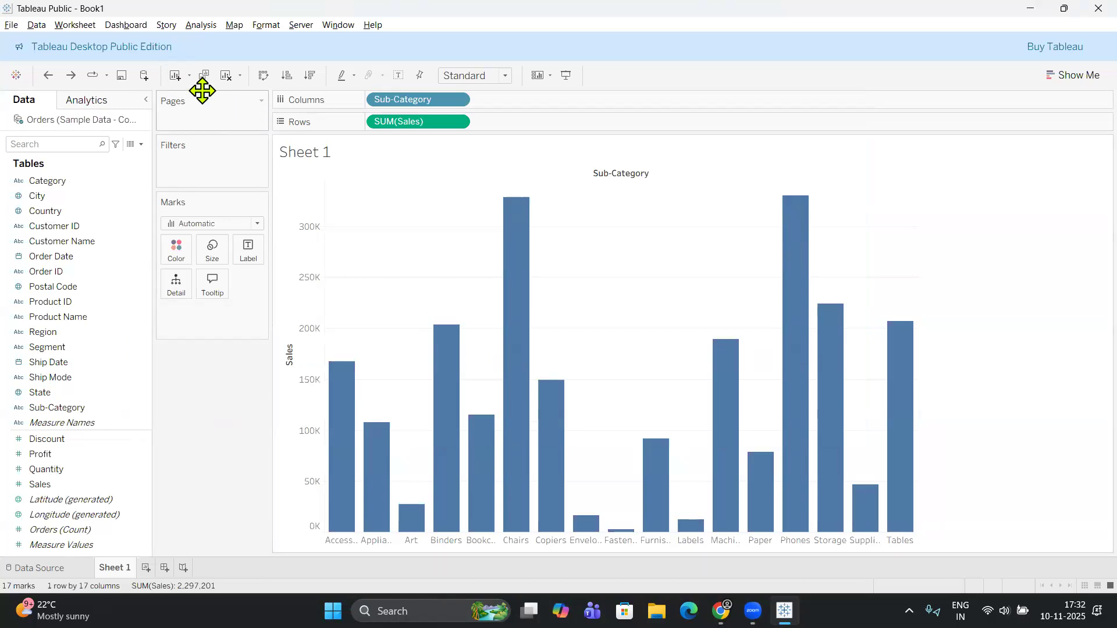
Add a new blank worksheet to the workbook and return to Sheet 1.
left_click(146, 567)
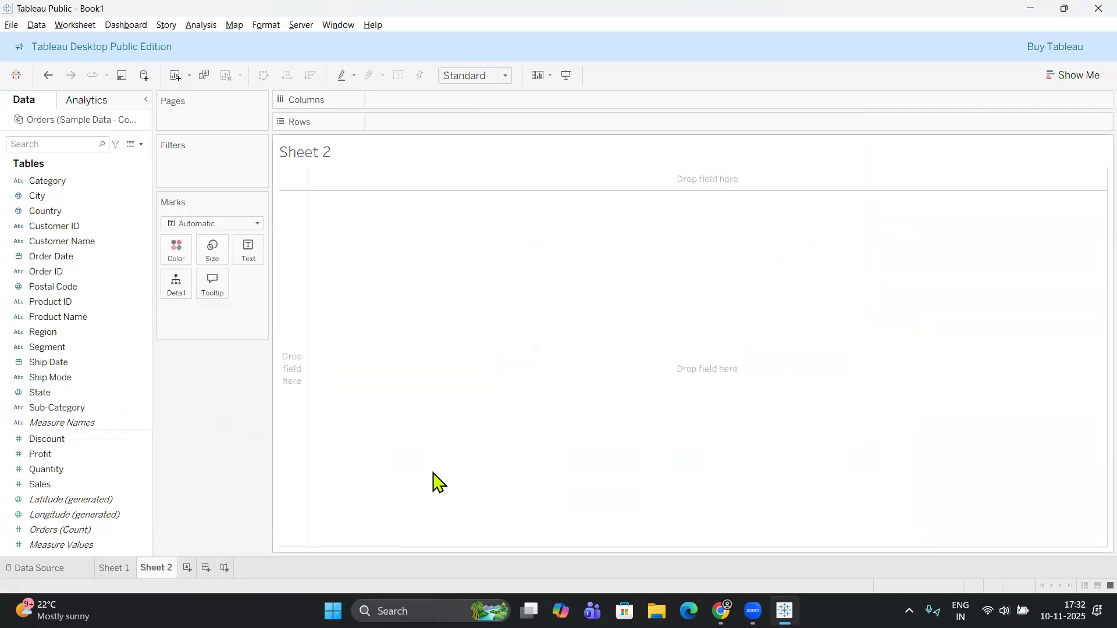
left_click(116, 570)
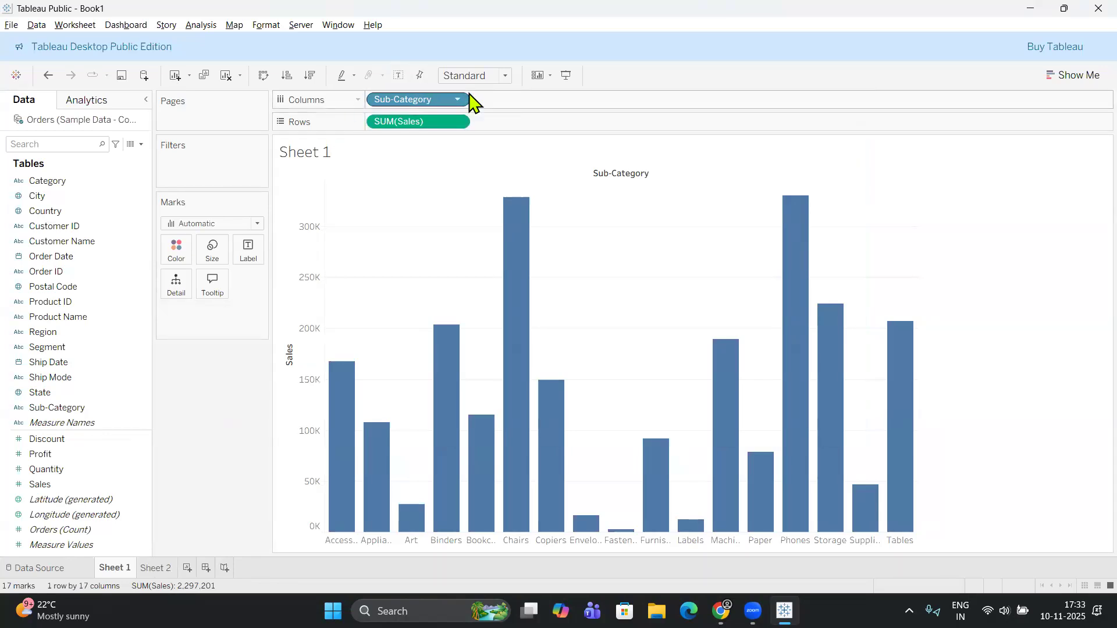
Swap the rows and columns of the Sales by Sub-Category chart, and swap them back.
left_click(263, 76)
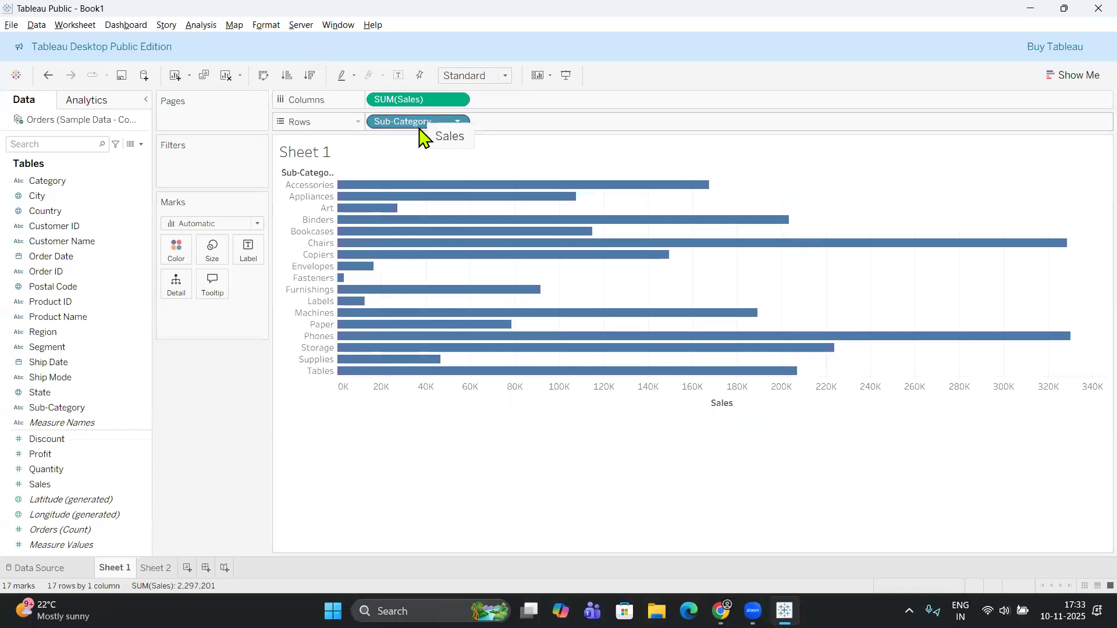
left_click(263, 75)
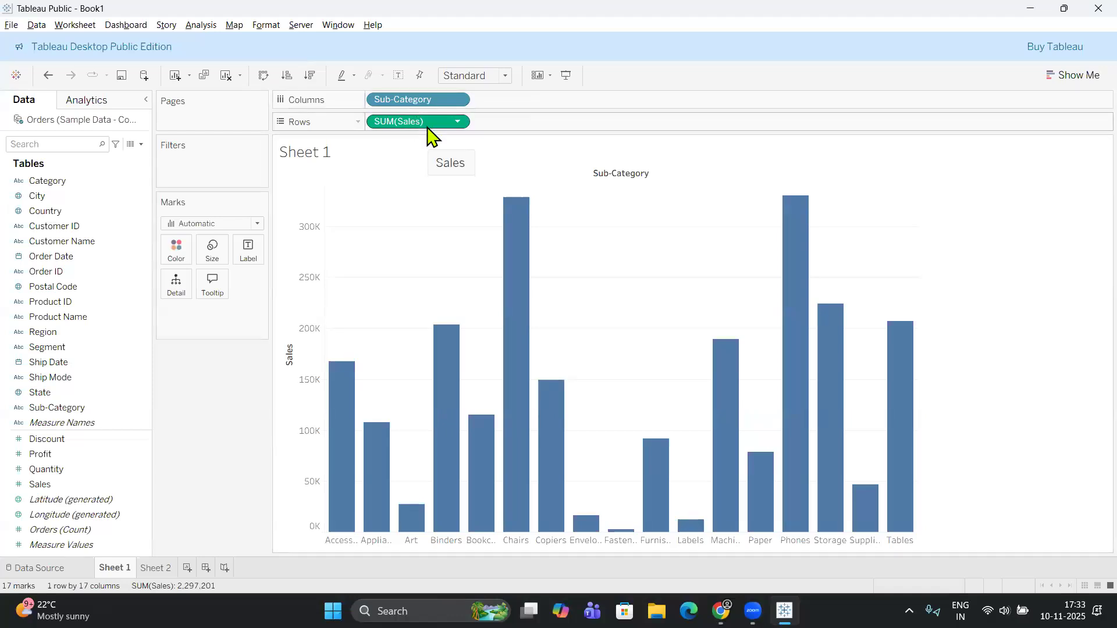
Sort the sub-categories by Sales in descending, ascending and again descending order.
left_click(311, 79)
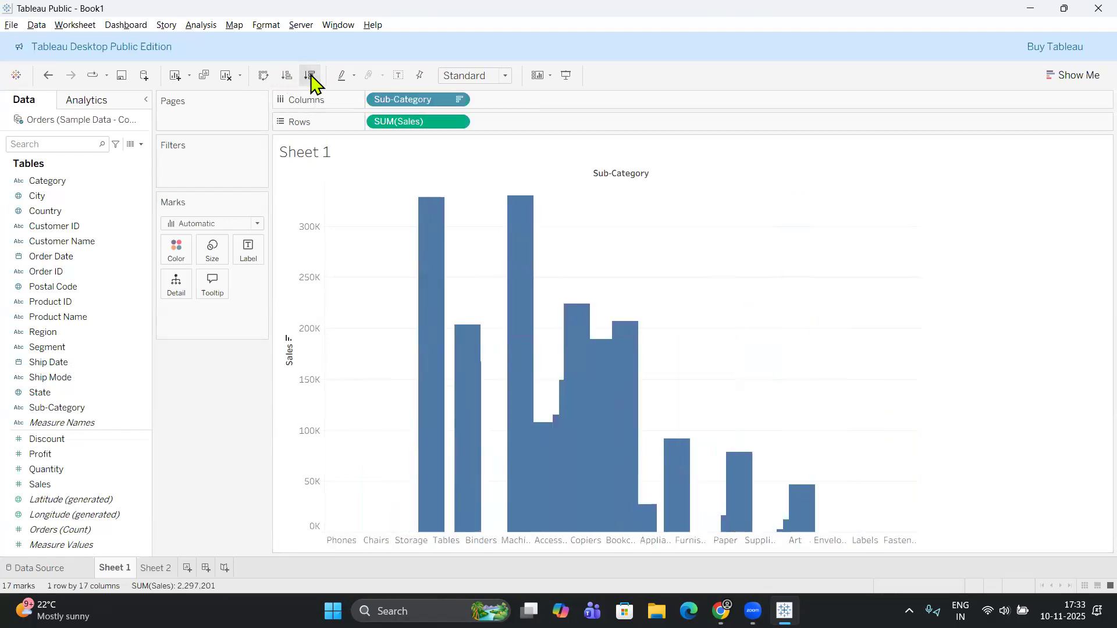
left_click(288, 79)
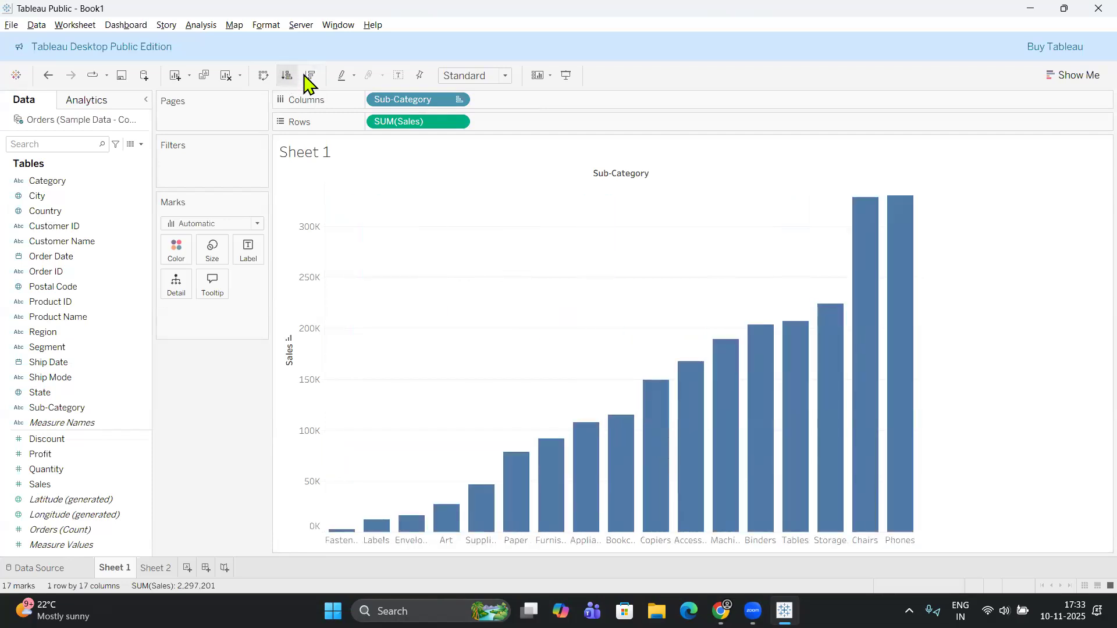
left_click(310, 76)
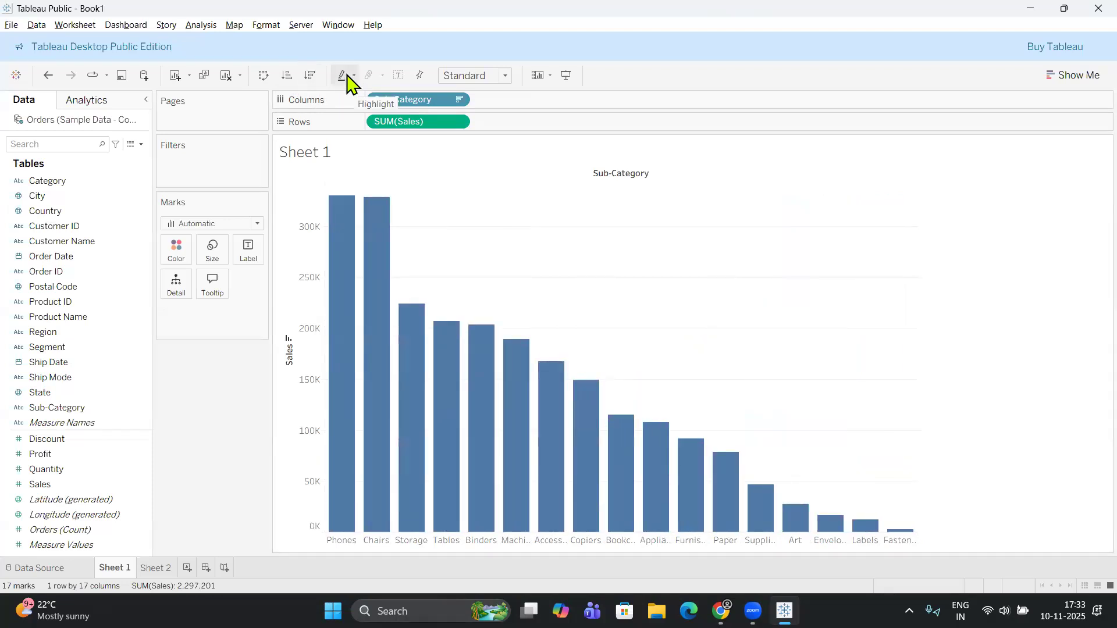
Examine the highlighting options for the worksheet without applying any of them.
left_click(348, 76)
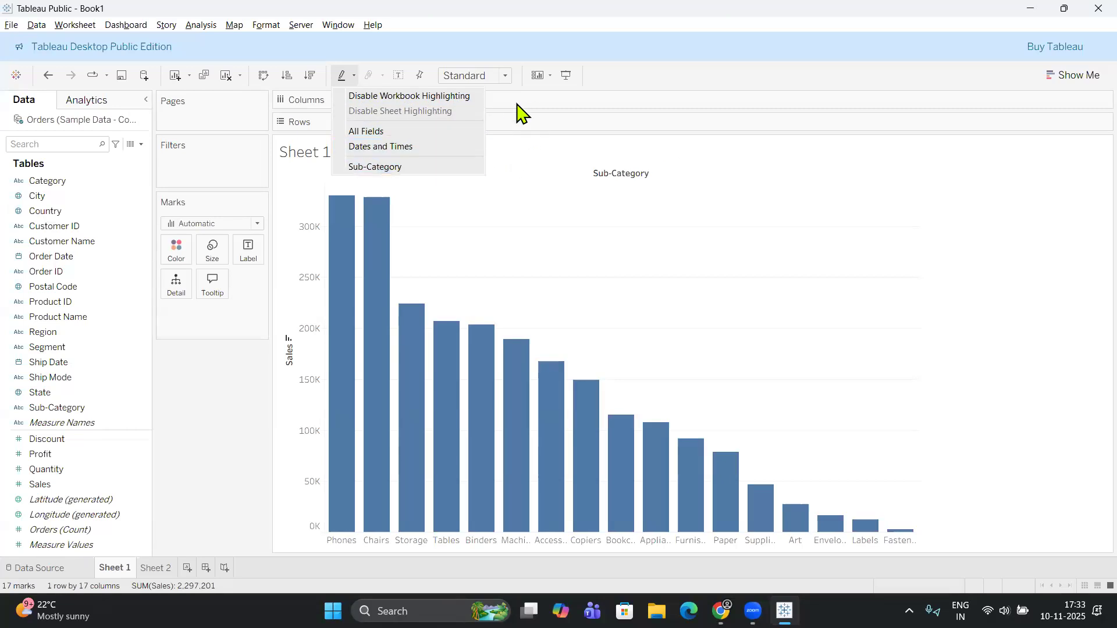
left_click(269, 100)
left_click(419, 75)
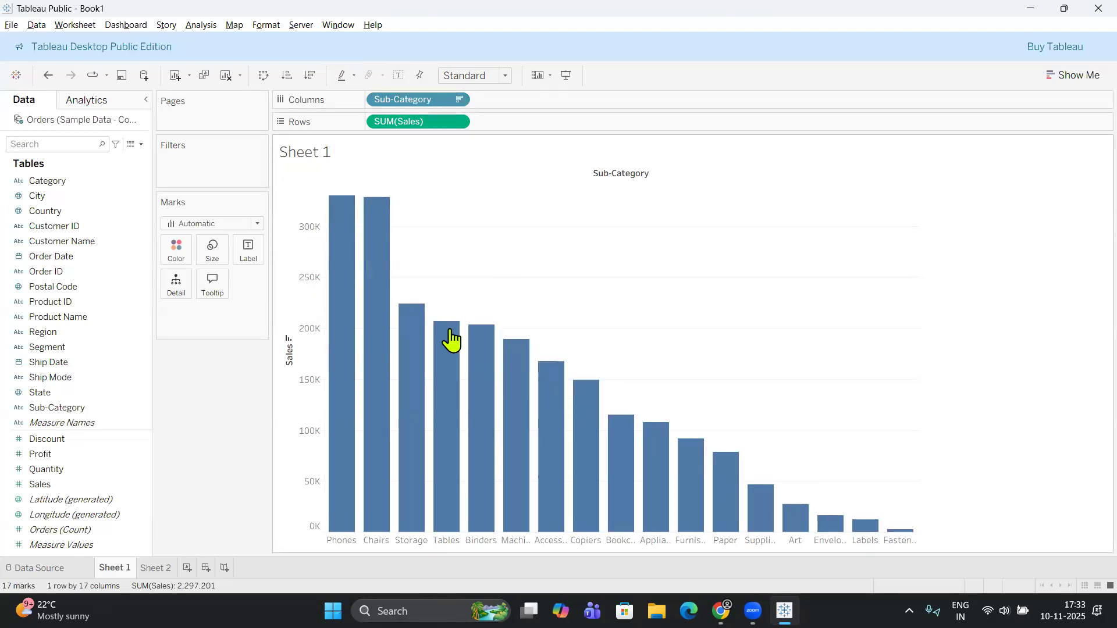
Fit the chart to Entire View and show the sales value labels on the bars.
mouse_move(345, 210)
left_click(506, 76)
left_click(484, 136)
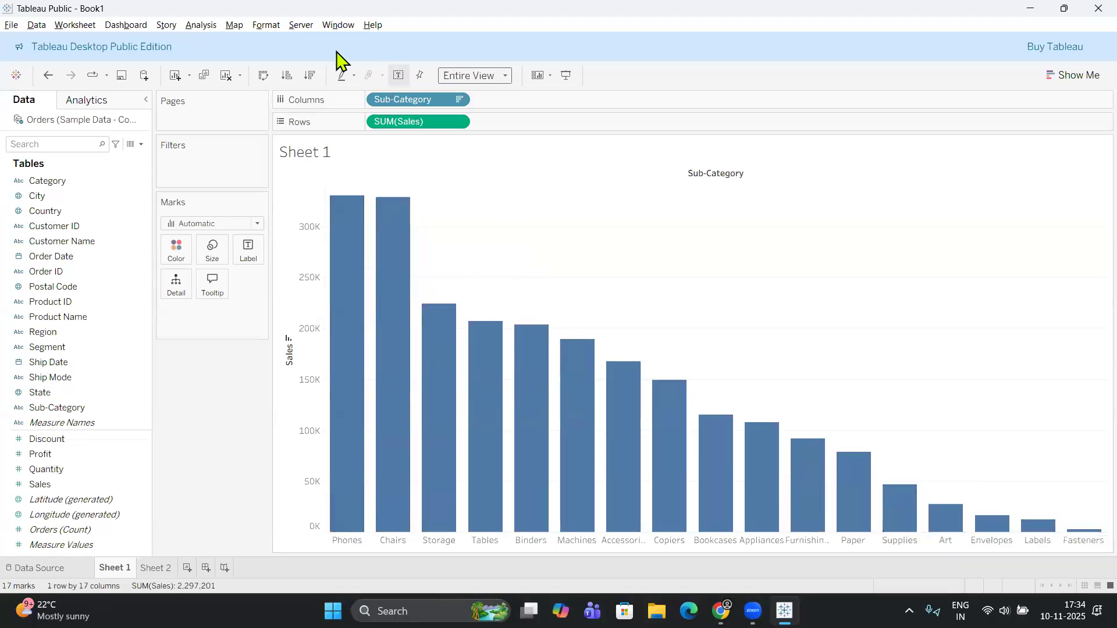
left_click(399, 76)
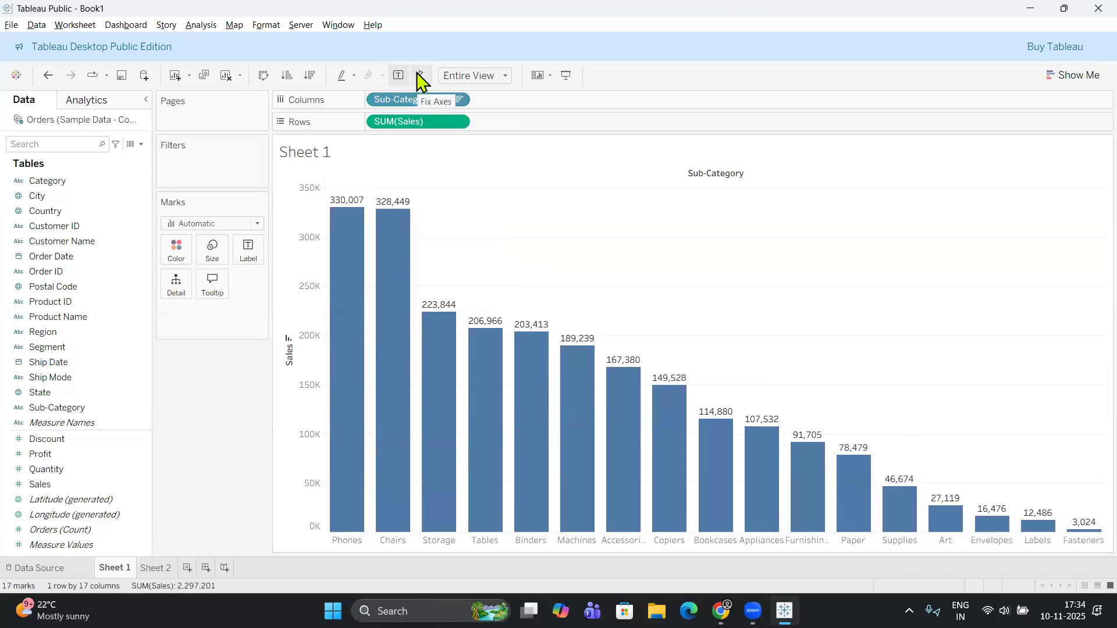
left_click(505, 76)
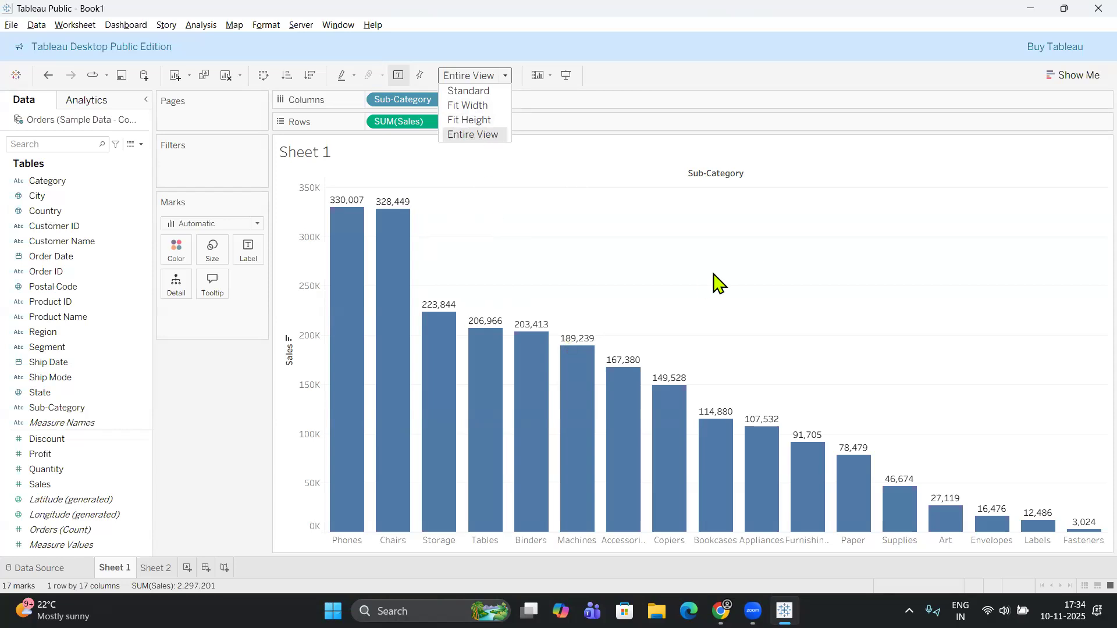
left_click(550, 85)
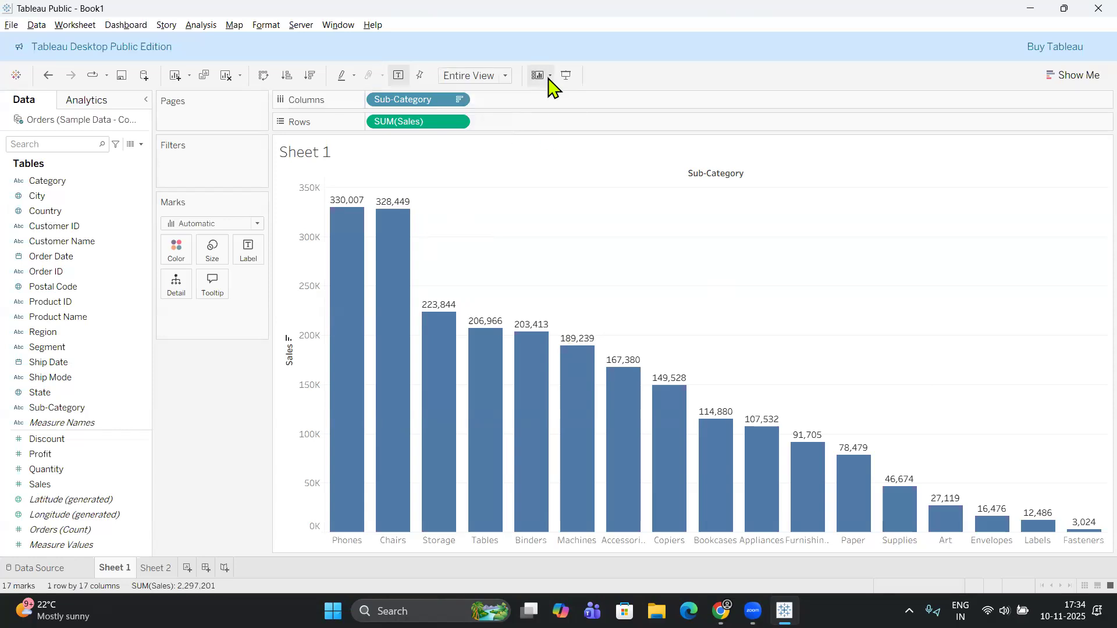
Hide the Filters shelf from the worksheet and show it again.
left_click(549, 76)
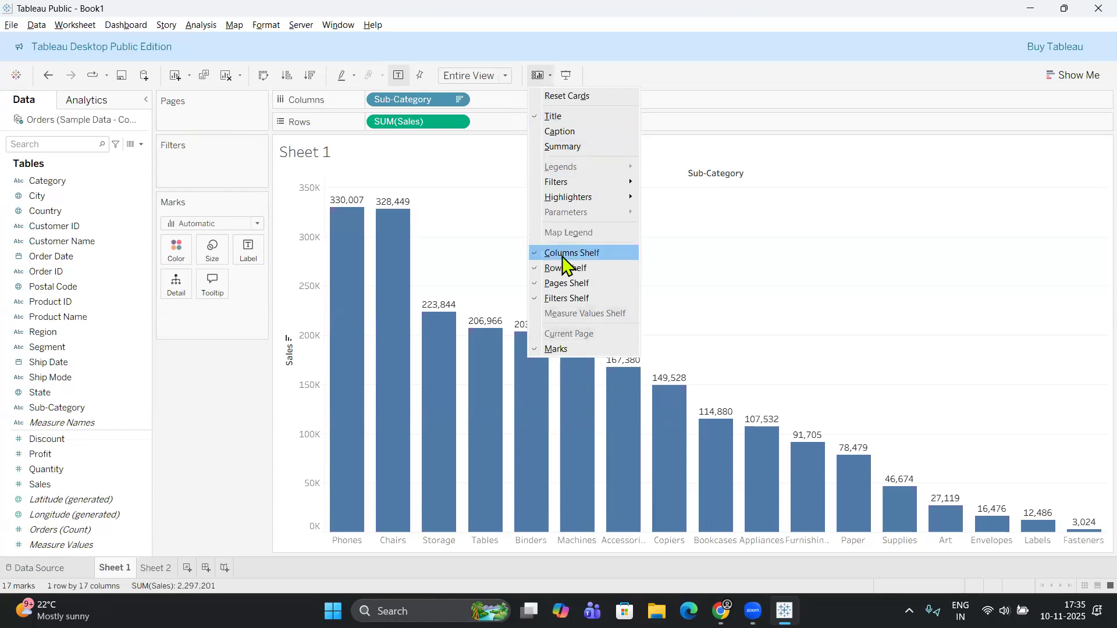
left_click(564, 298)
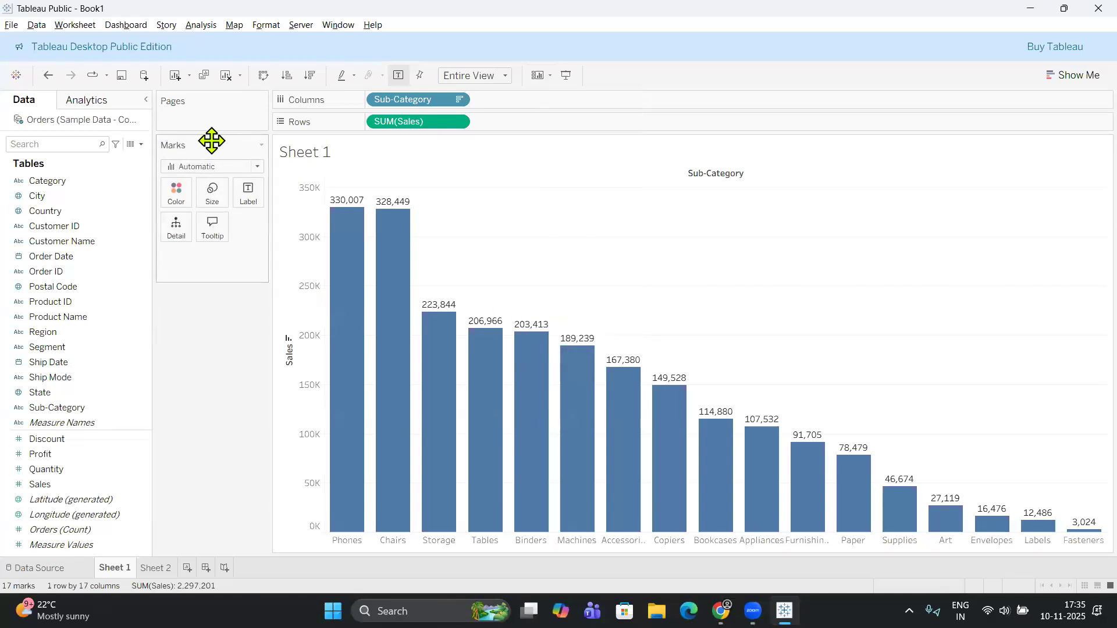
left_click(546, 76)
left_click(569, 300)
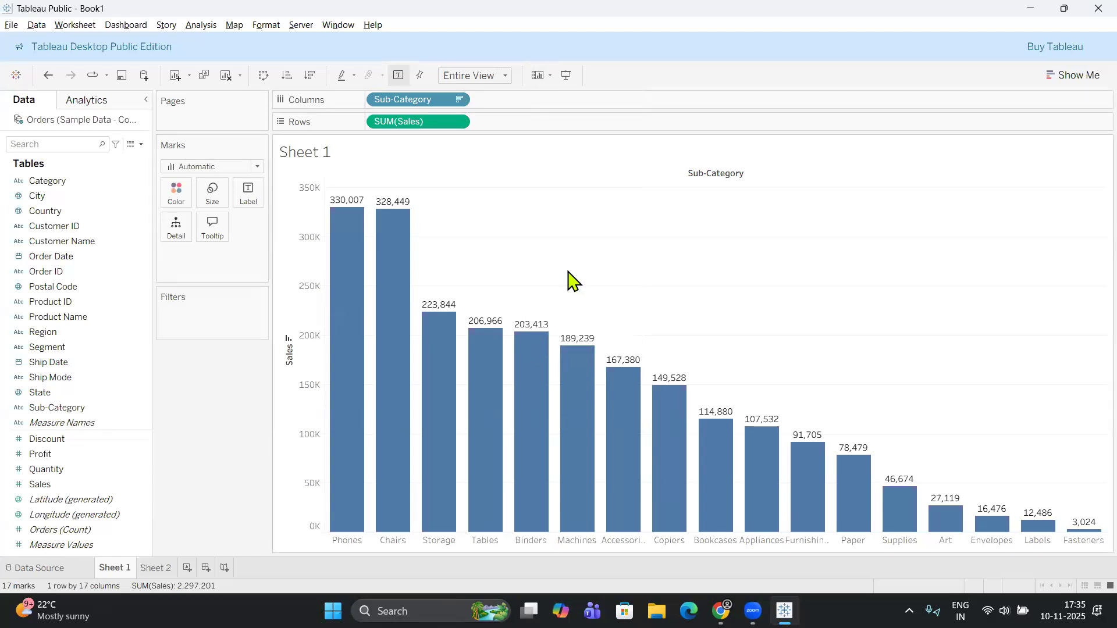
View the chart in presentation mode and return to the worksheet editing view.
left_click(567, 78)
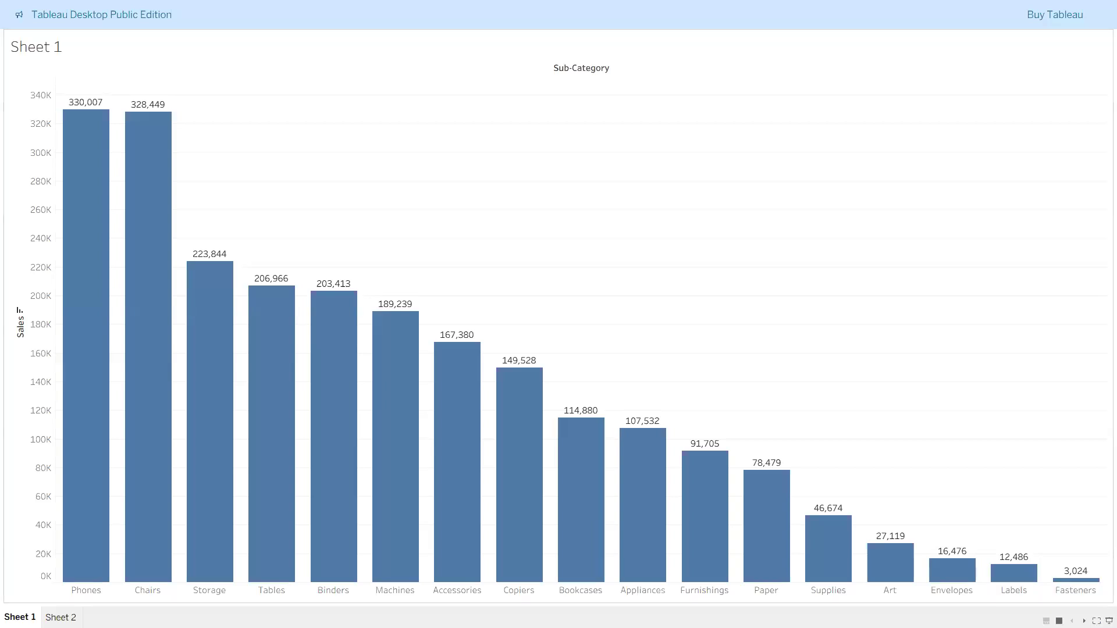
key("F7")
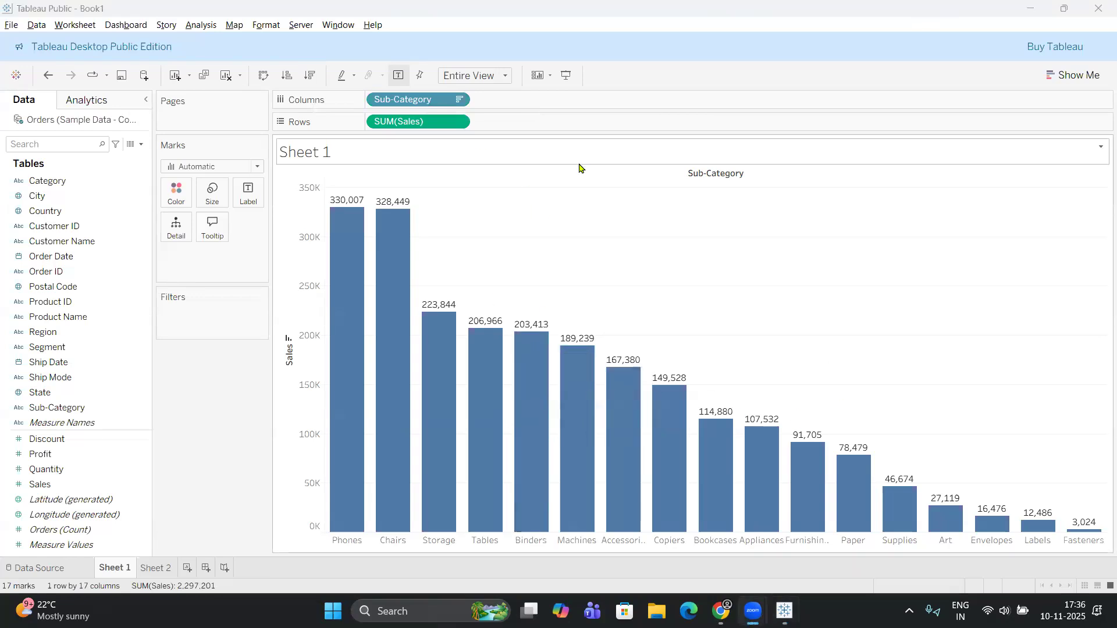
Cycle the sort order from the Sales axis, ending with the sub-categories in ascending order of Sales.
mouse_move(394, 274)
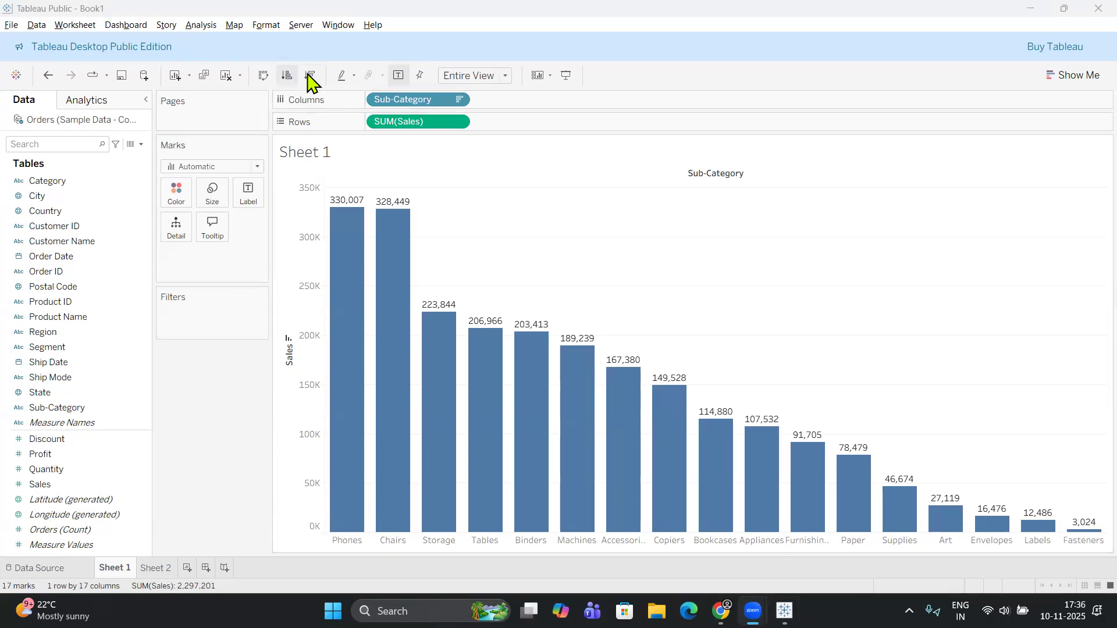
left_click(288, 338)
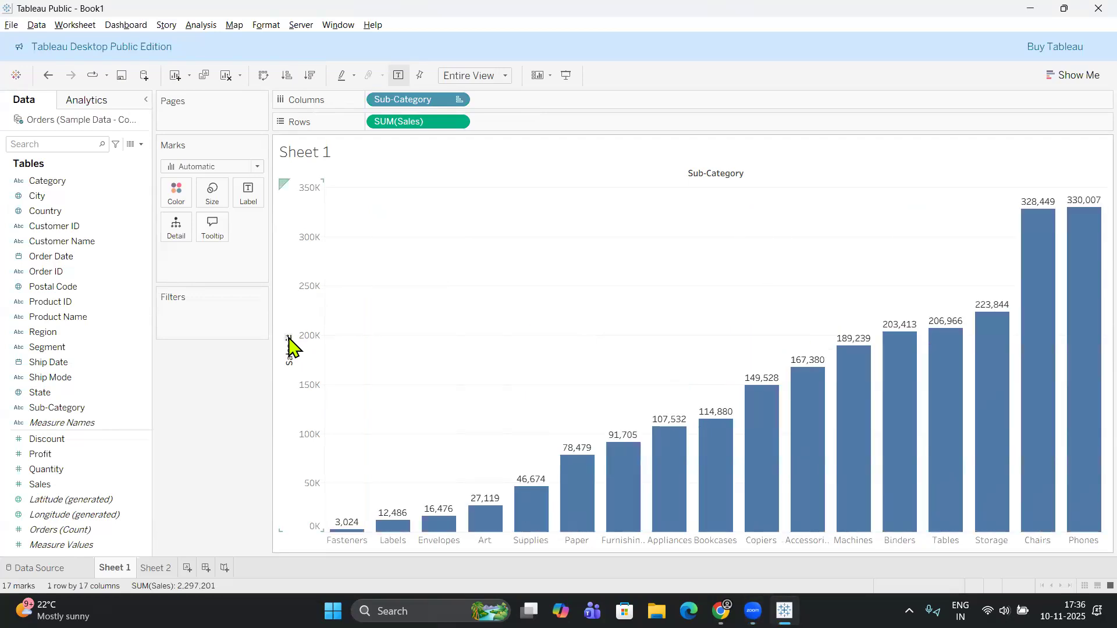
left_click(288, 338)
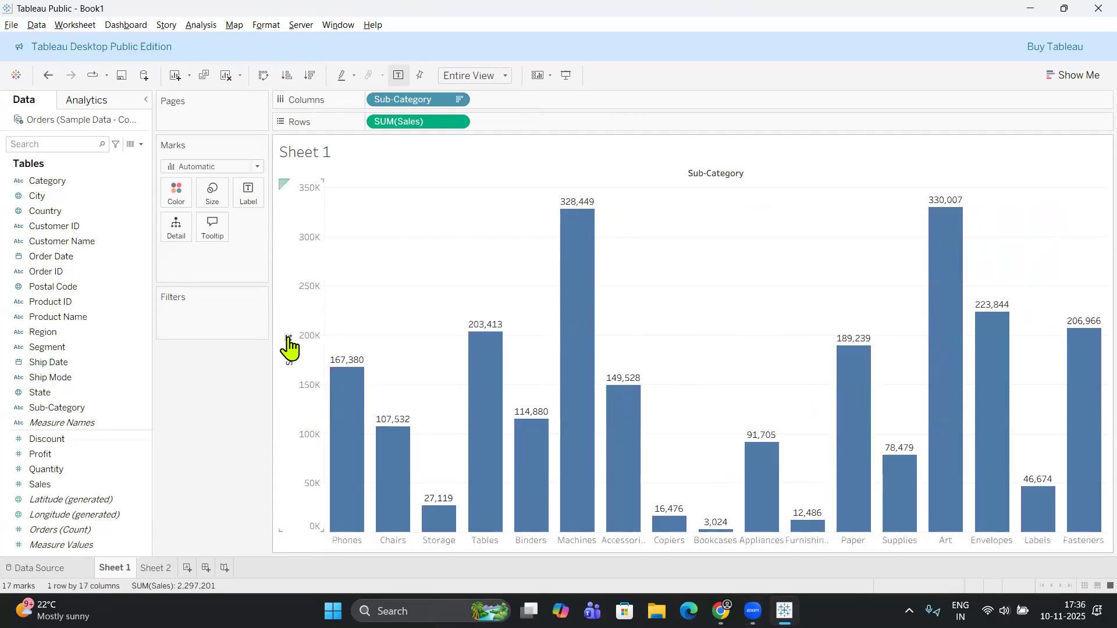
left_click(288, 338)
left_click(288, 338)
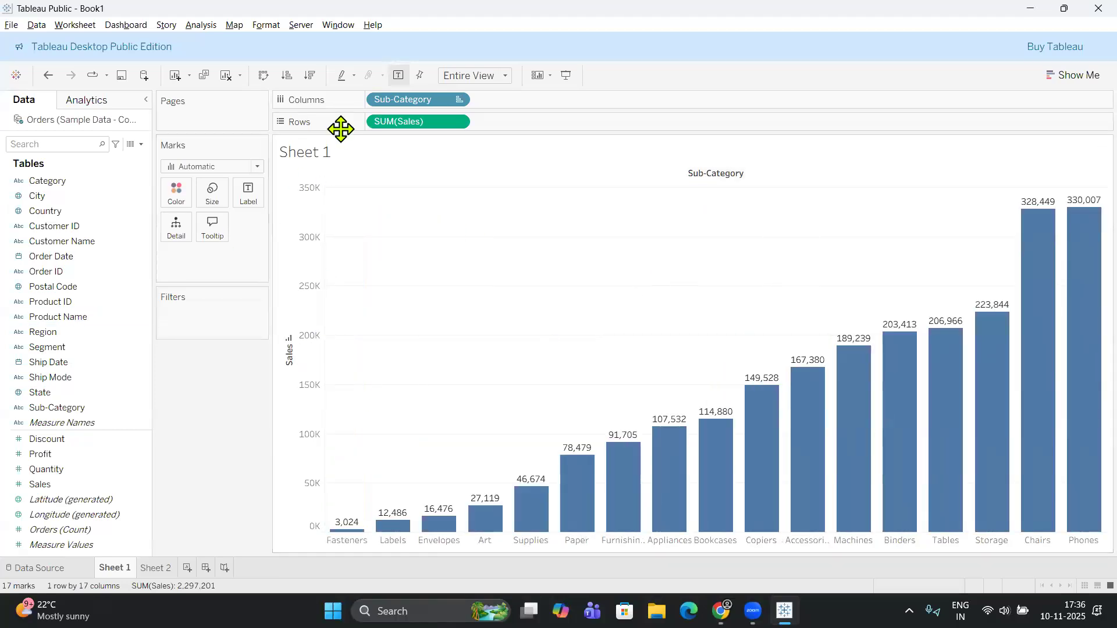
Examine the available analytics options and the list of fields in the Orders data.
left_click(107, 101)
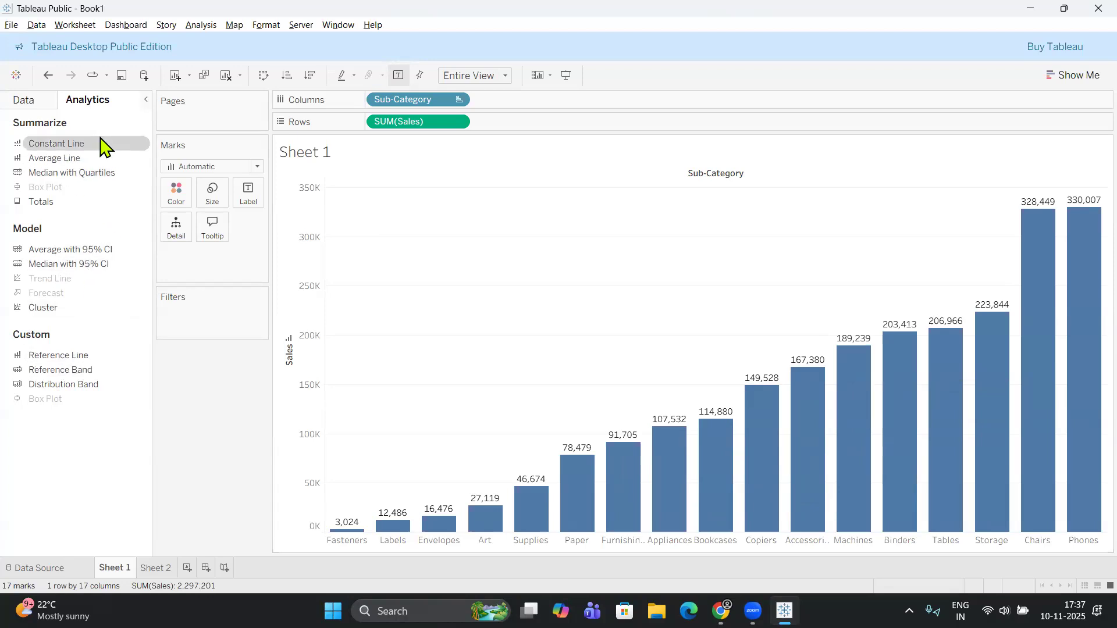
left_click(21, 104)
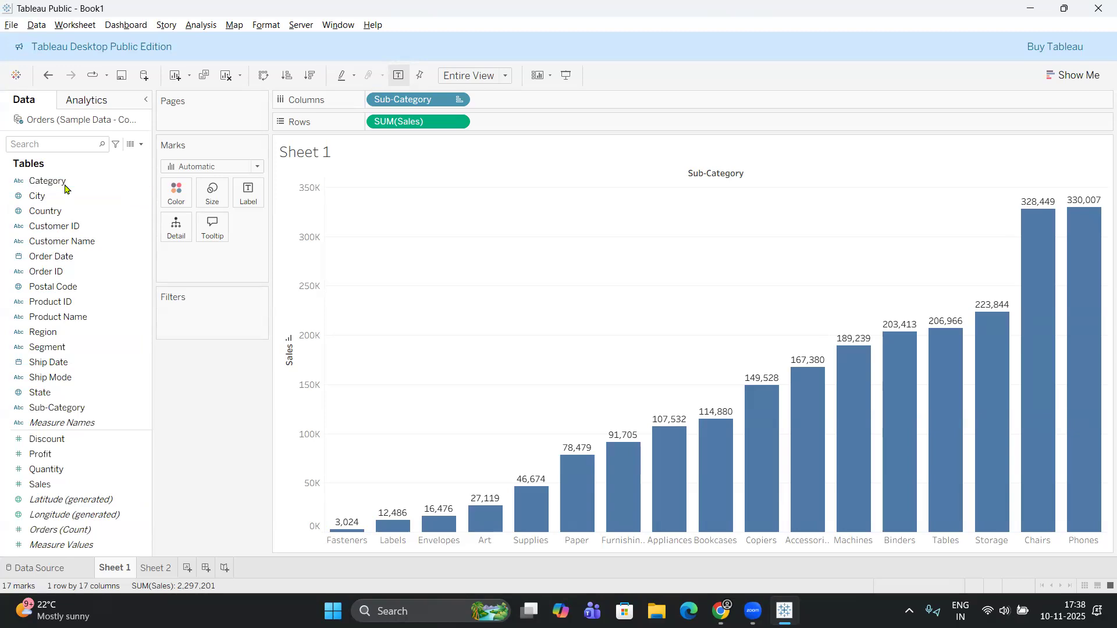
left_click(104, 364)
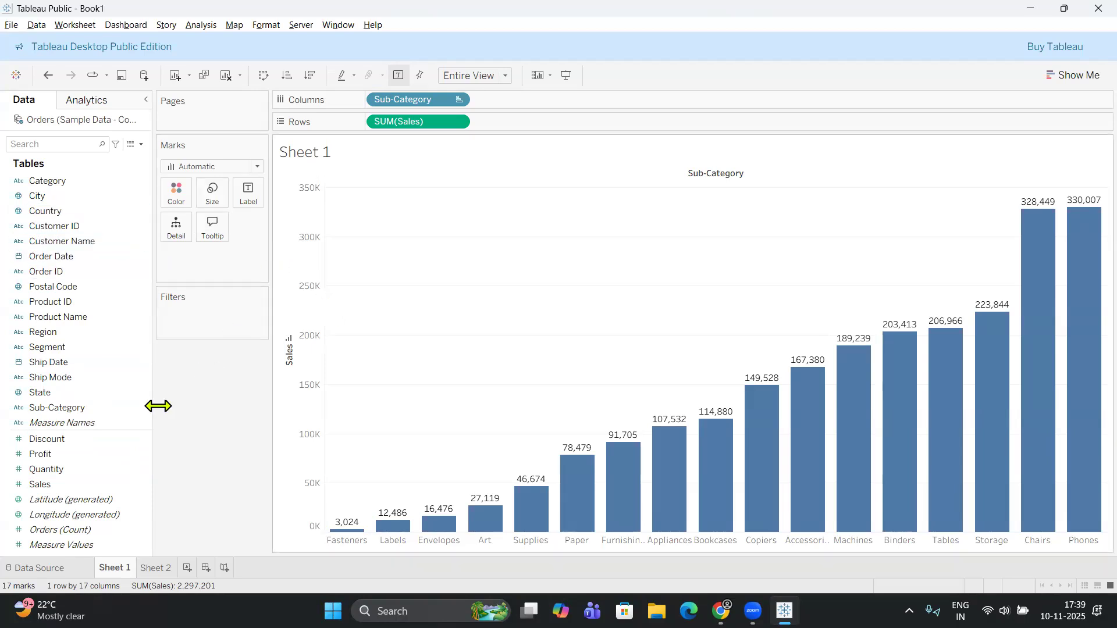
left_click(110, 343)
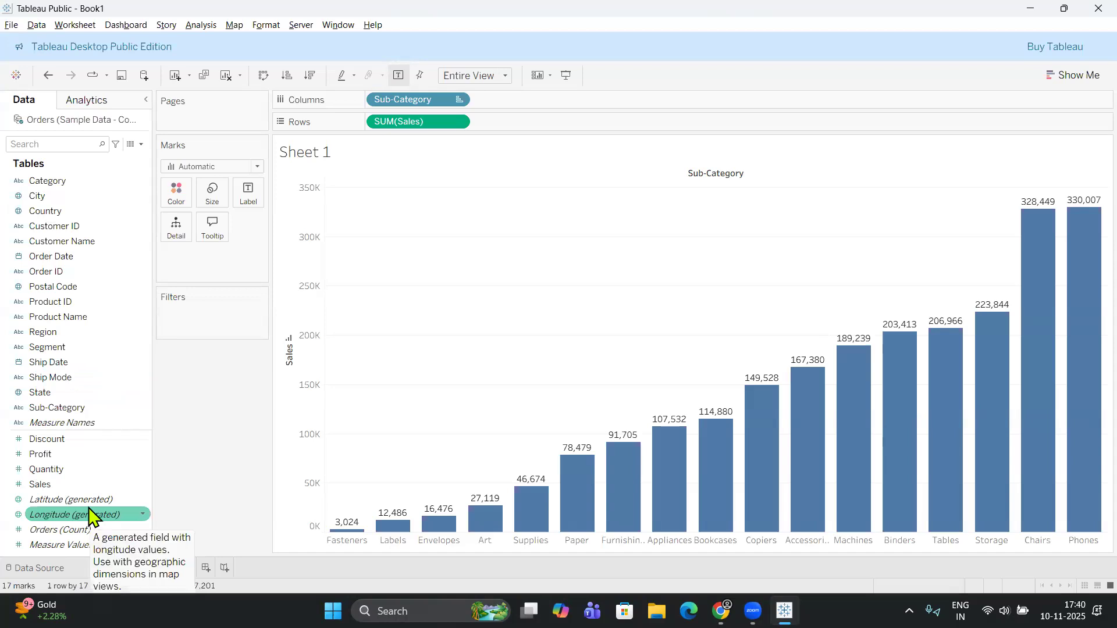
Examine the Orders data source rows across the columns from Order ID to Profit, and return to Sheet 1.
left_click(46, 571)
scroll(746, 445, "down", 2)
left_click_drag(572, 555, 1081, 556)
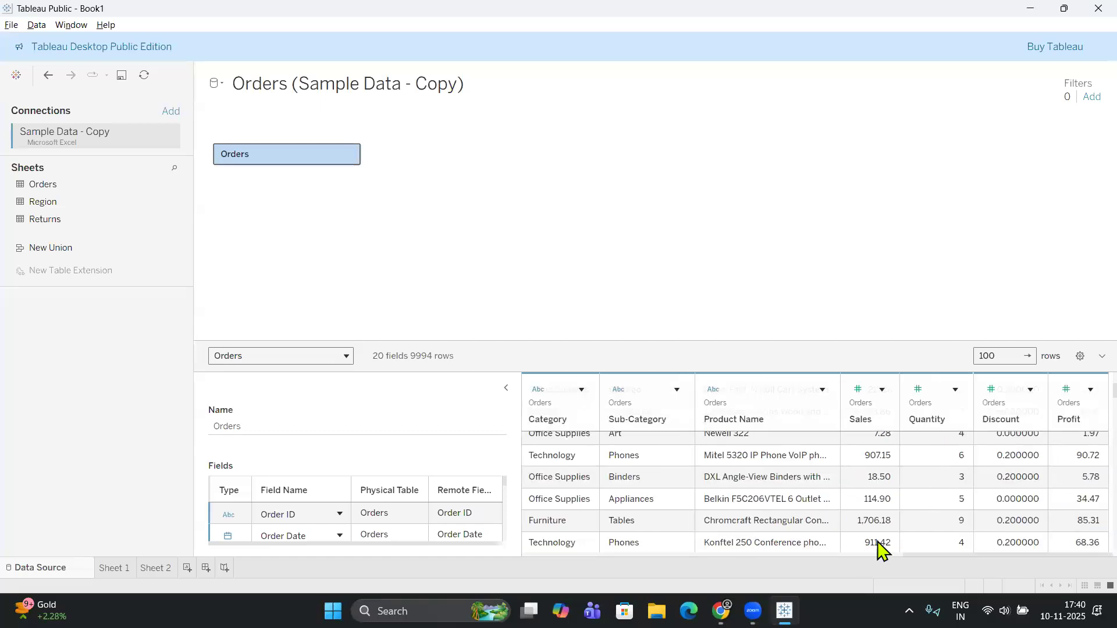
left_click_drag(1022, 556, 488, 586)
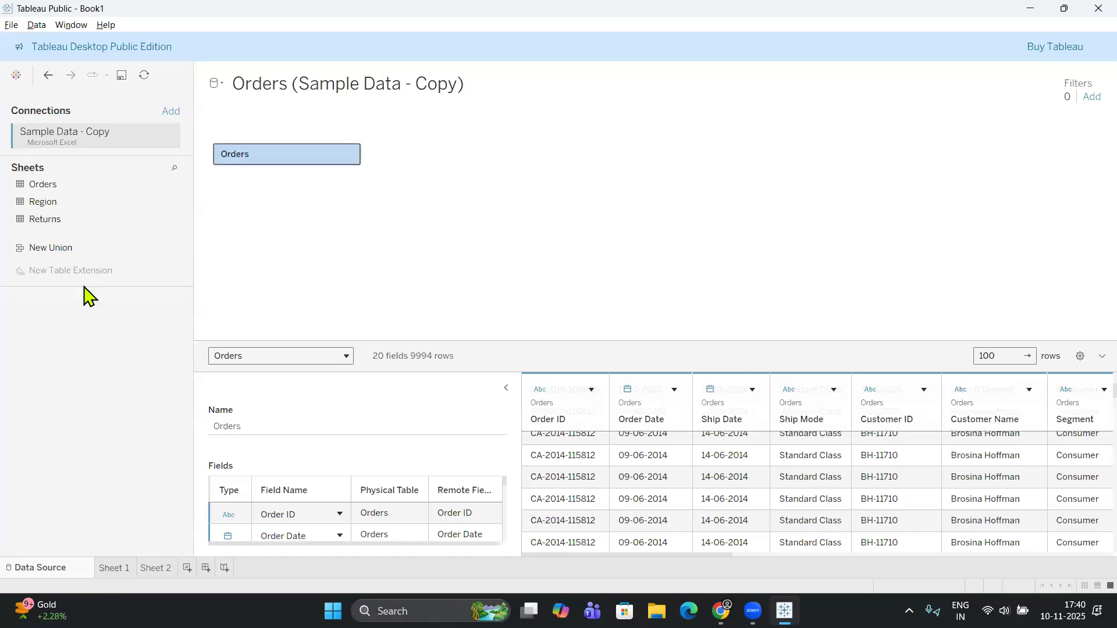
left_click(114, 568)
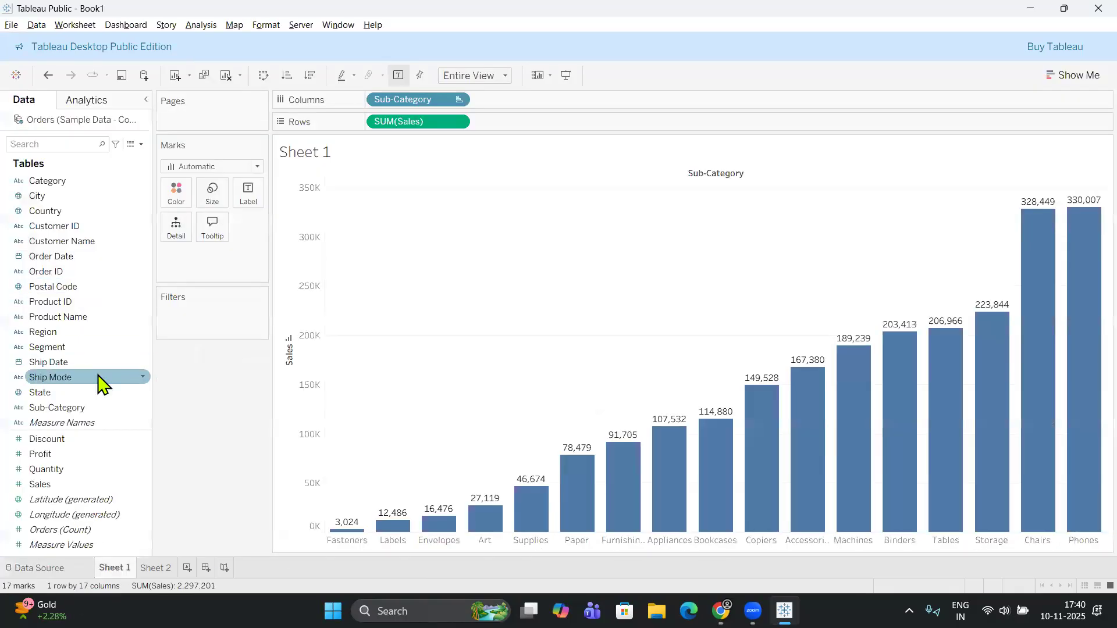
Examine the dimension and measure fields of the Orders table, including Category, Order Date, Sub-Category and Measure Values.
left_click(95, 485)
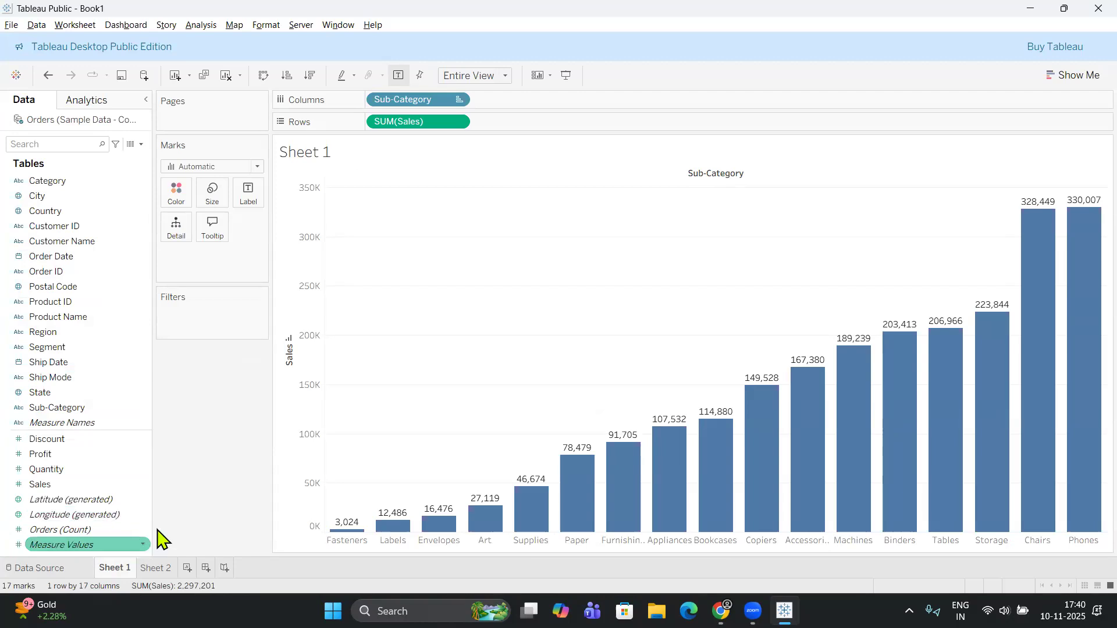
left_click(87, 318)
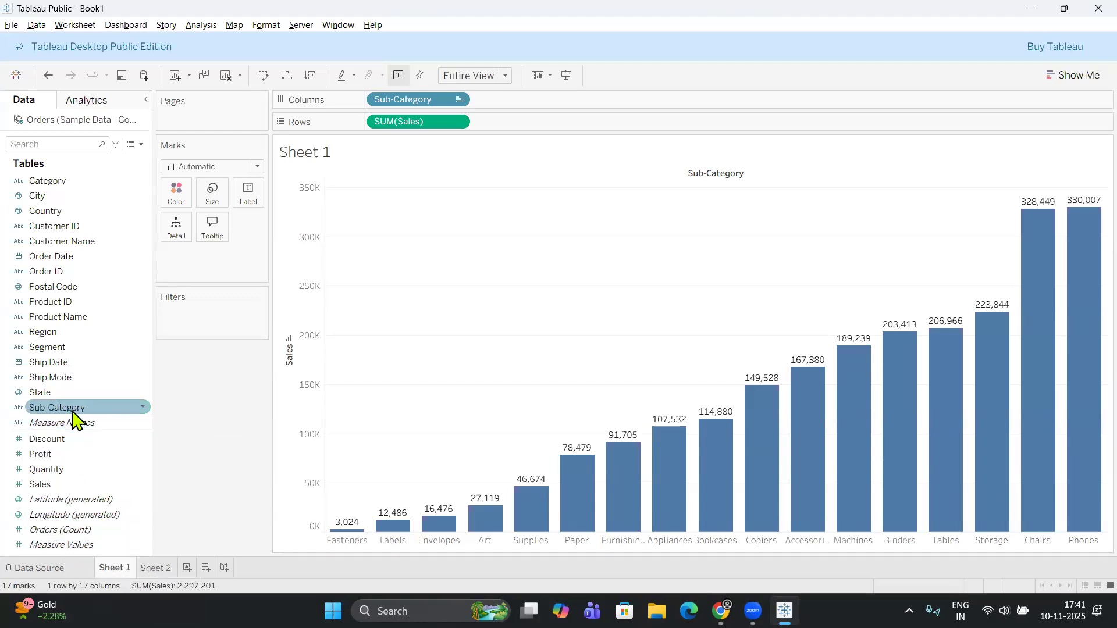
left_click(24, 545)
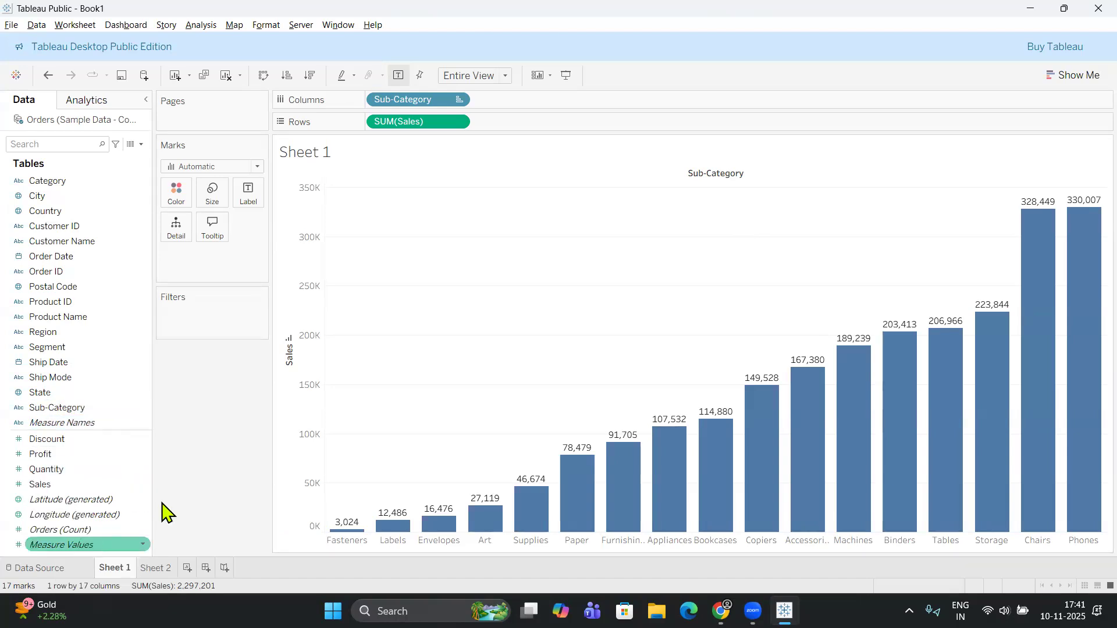
left_click(99, 467)
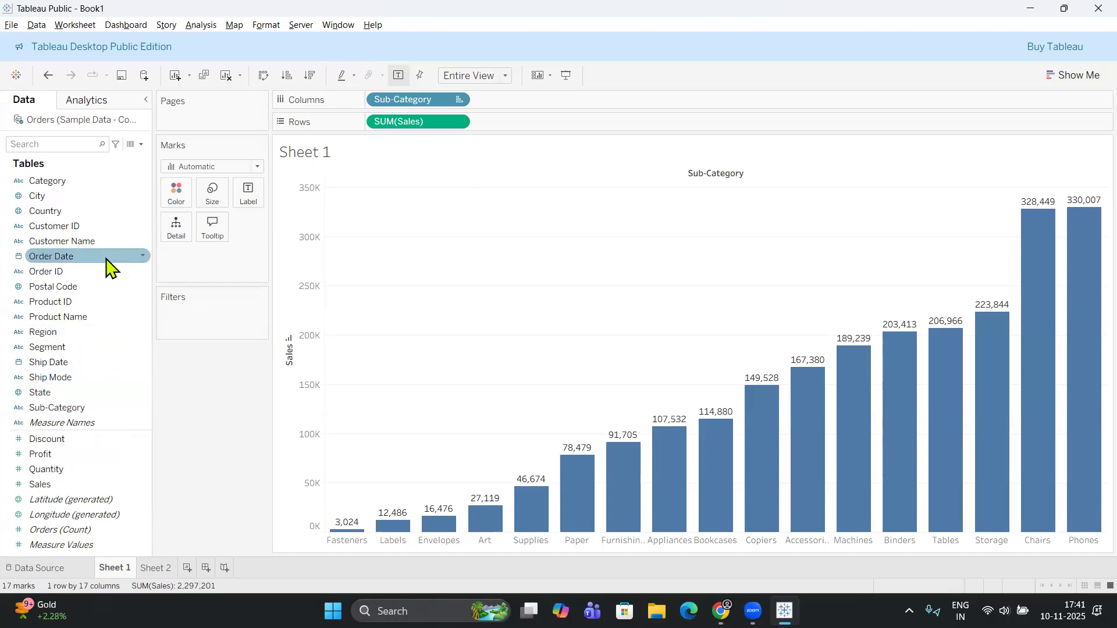
left_click(54, 182)
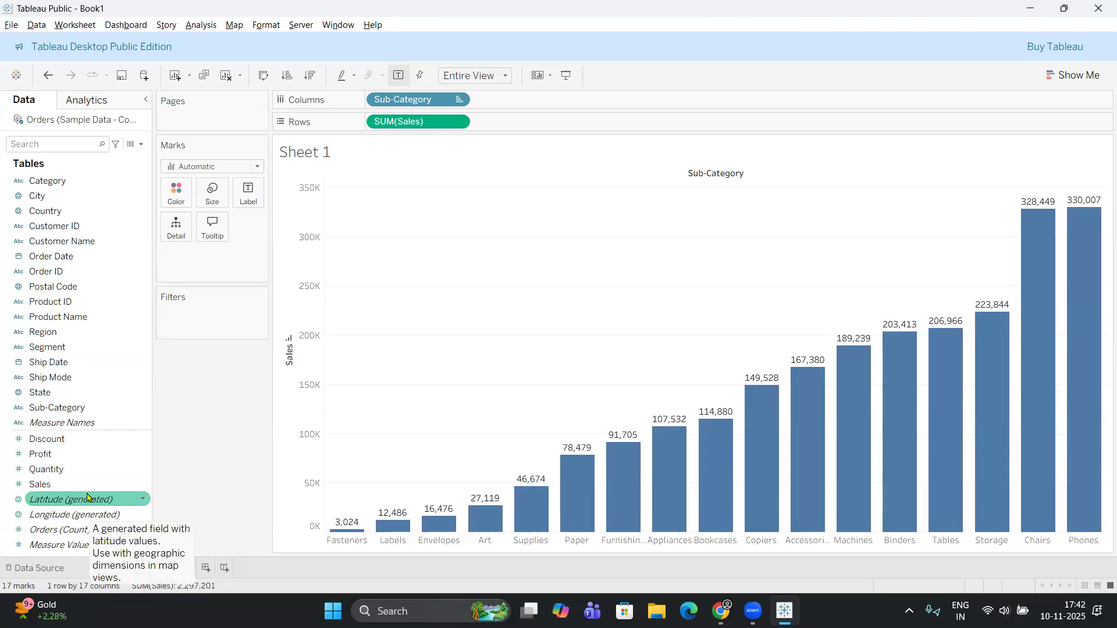
left_click(114, 258)
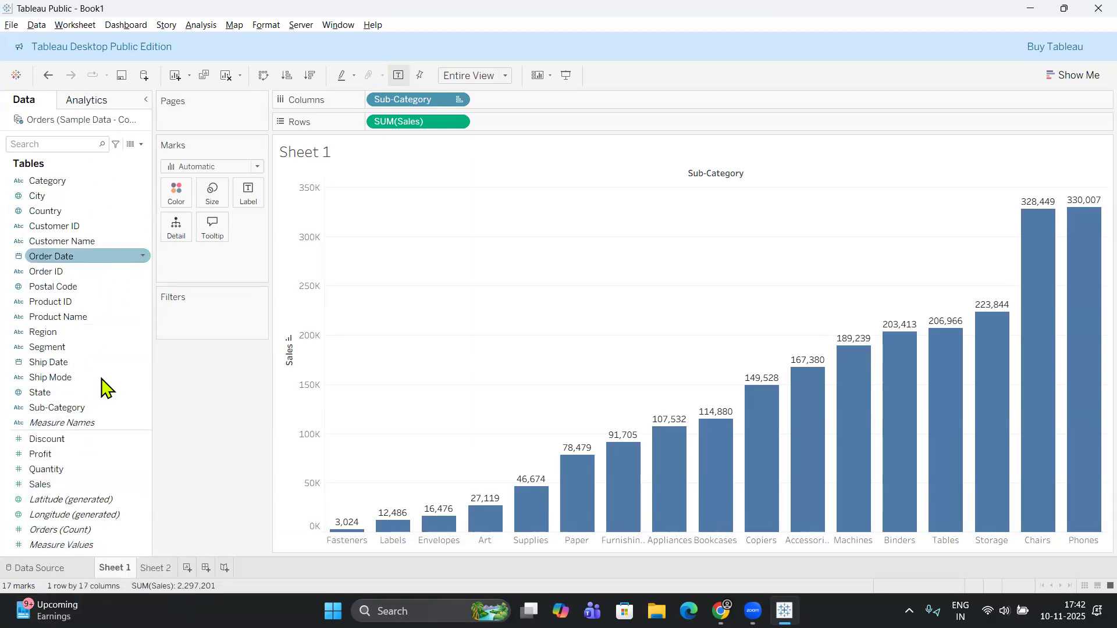
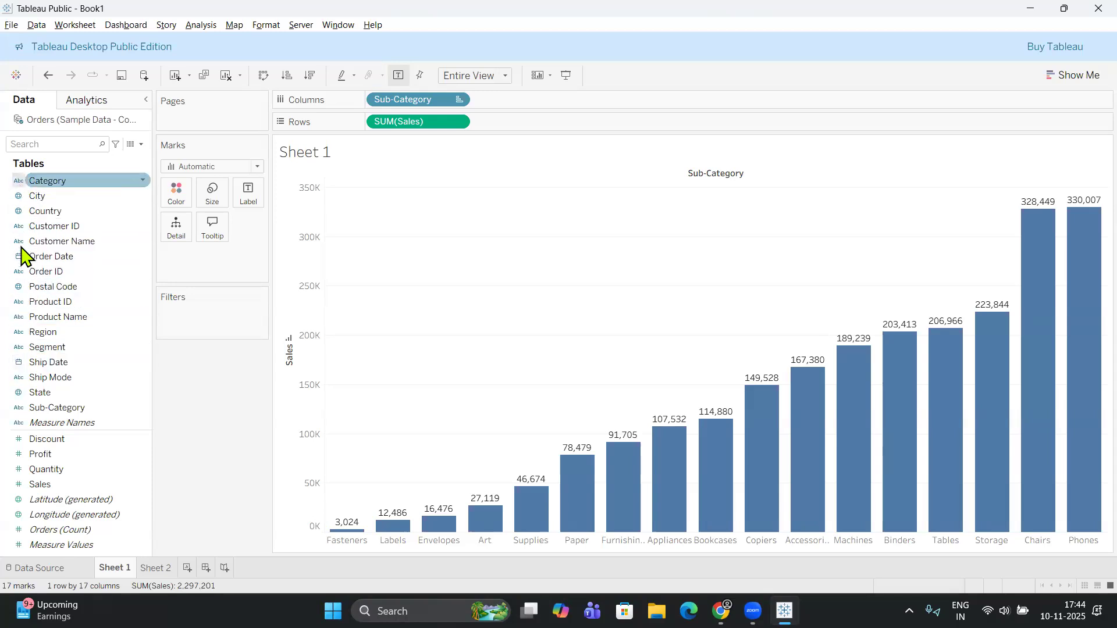
Examine the data types of the Orders dimensions, including Region, Customer Name, Order Date, Postal Code, City and Country.
key("Down")
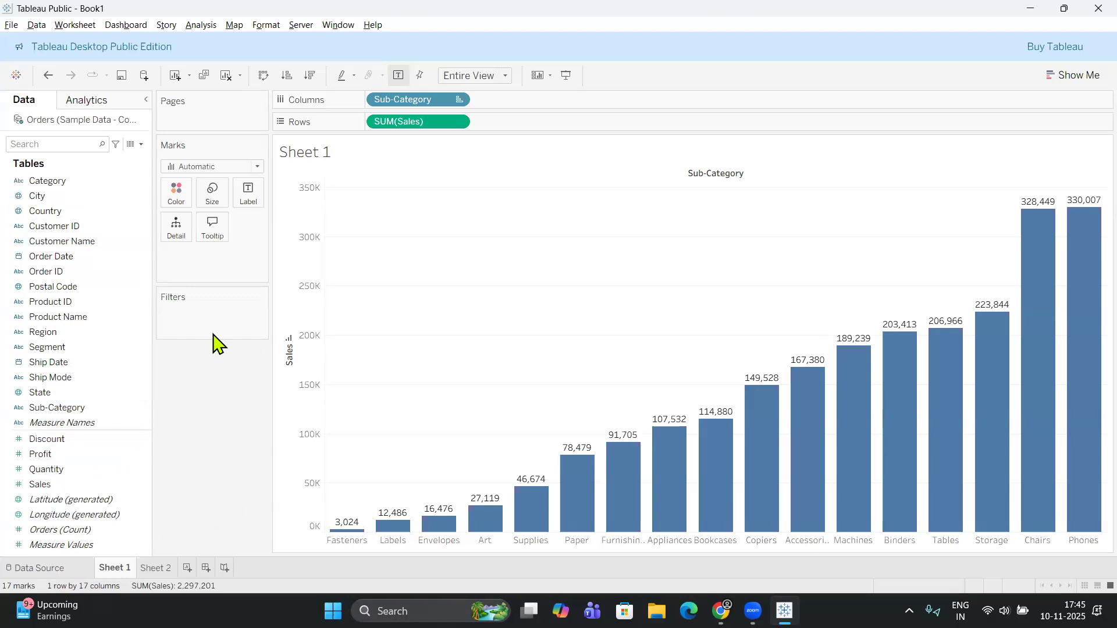
left_click(60, 337)
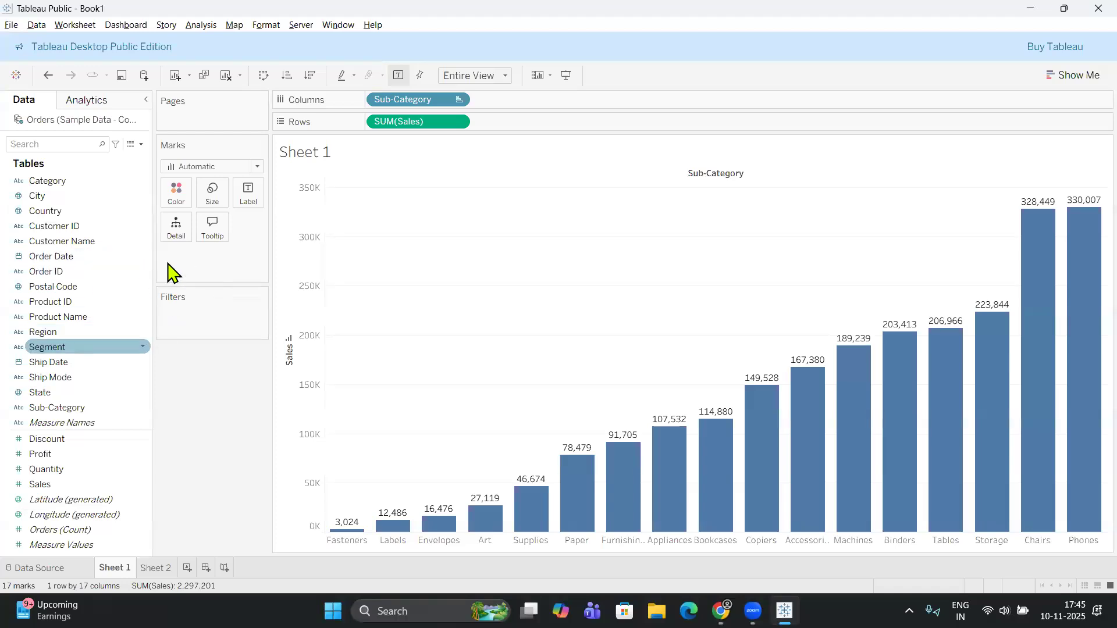
left_click(26, 241)
left_click(47, 212)
left_click(70, 294)
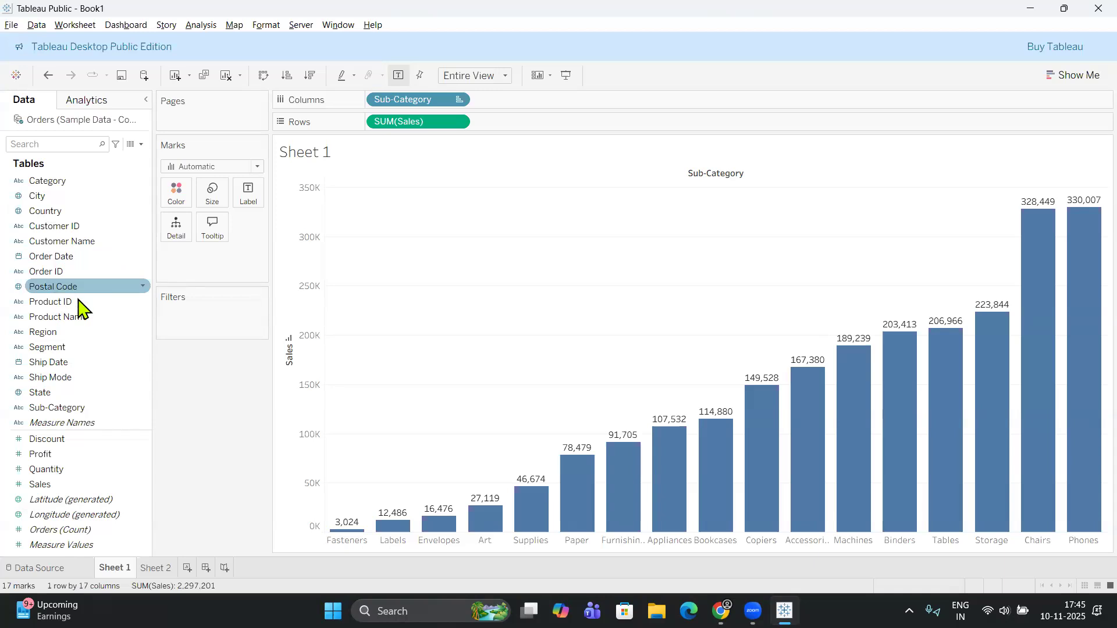
left_click(52, 260)
left_click(112, 271)
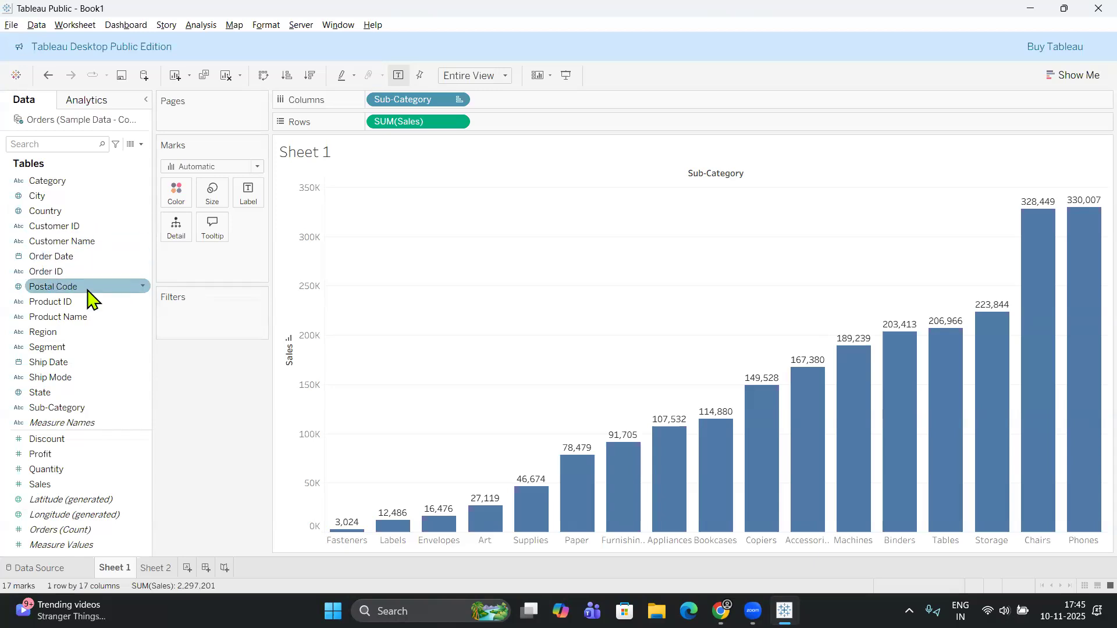
left_click(14, 199)
left_click(16, 214)
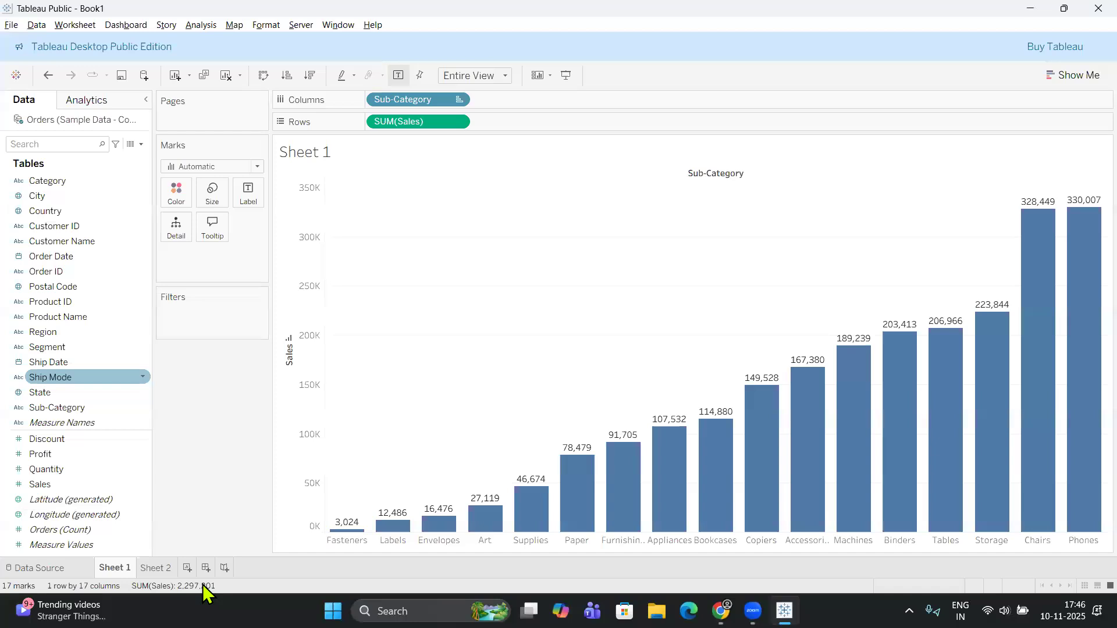
Build a Measure Values by Measure Names bar chart on Sheet 2 and fit it to Entire View.
left_click(165, 573)
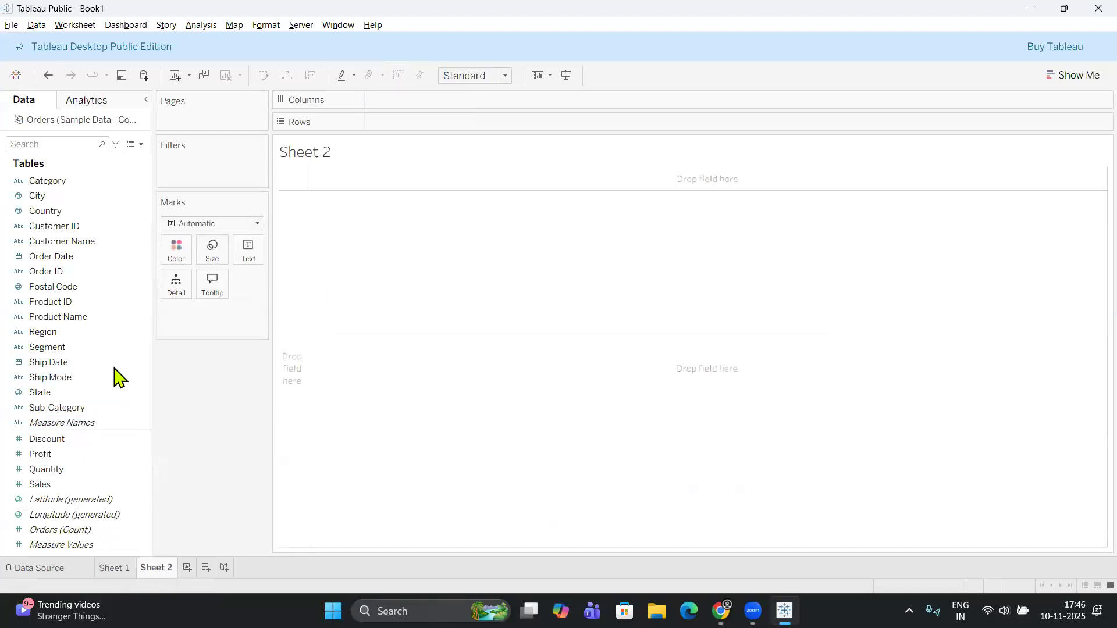
left_click_drag(115, 377, 54, 369)
left_click(127, 472)
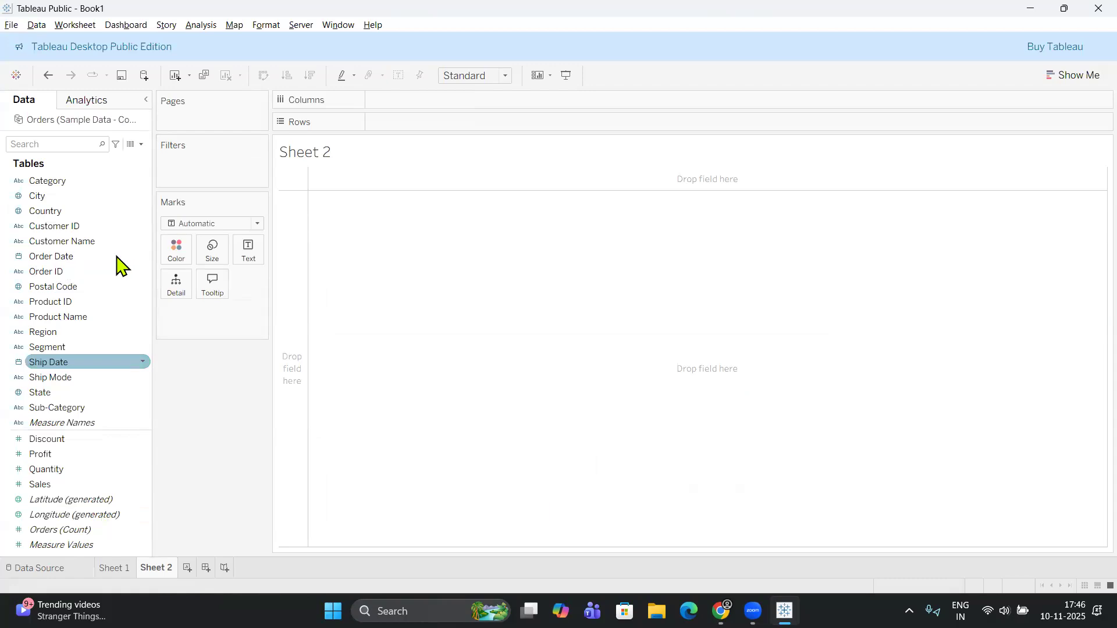
left_click(82, 547)
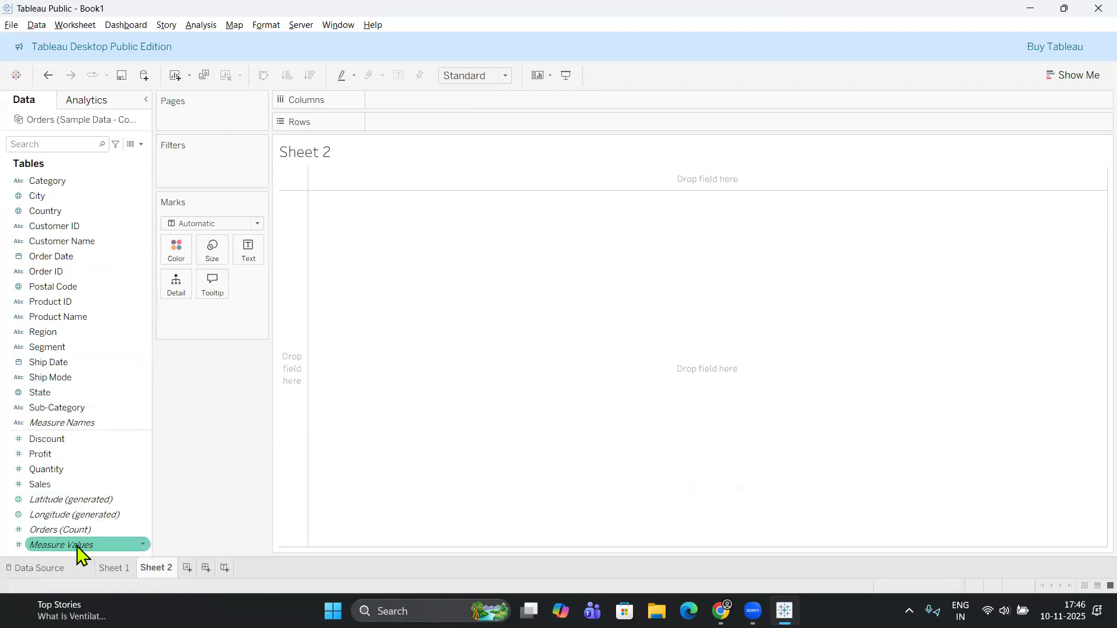
double_click(83, 546)
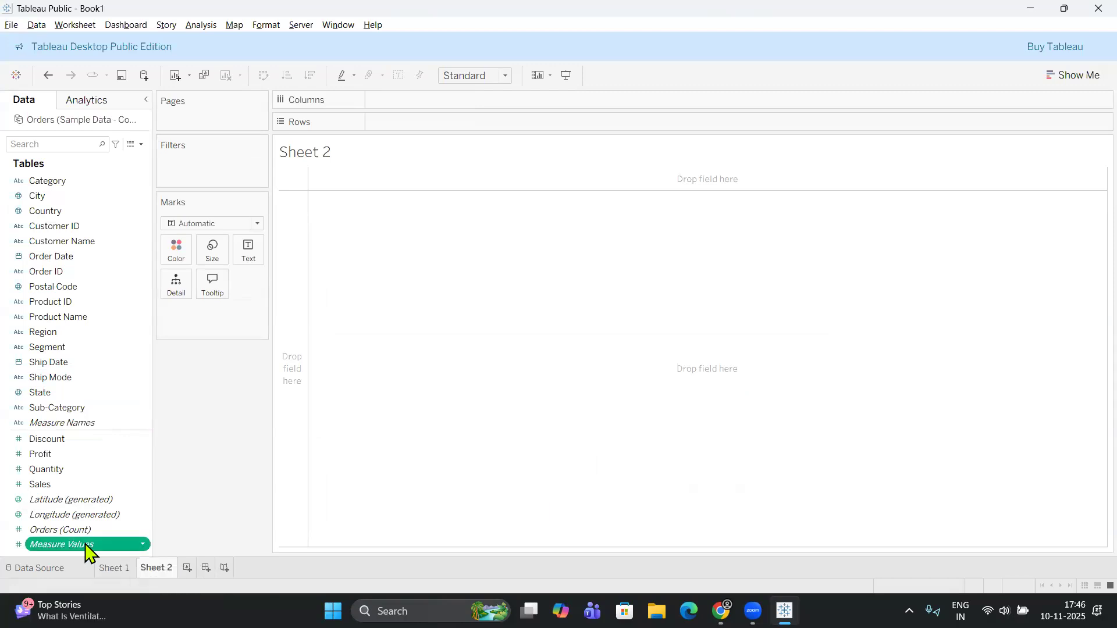
left_click(504, 75)
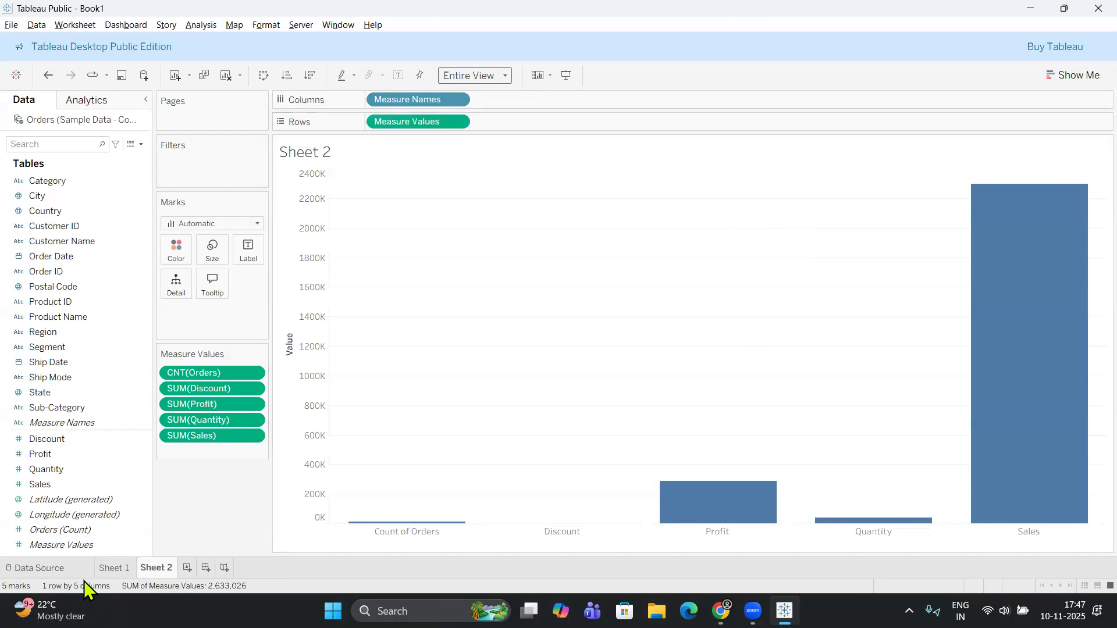
Add a third worksheet, chart Measure Values by Measure Names on it and fit the chart to Entire View.
left_click(107, 545)
left_click(187, 568)
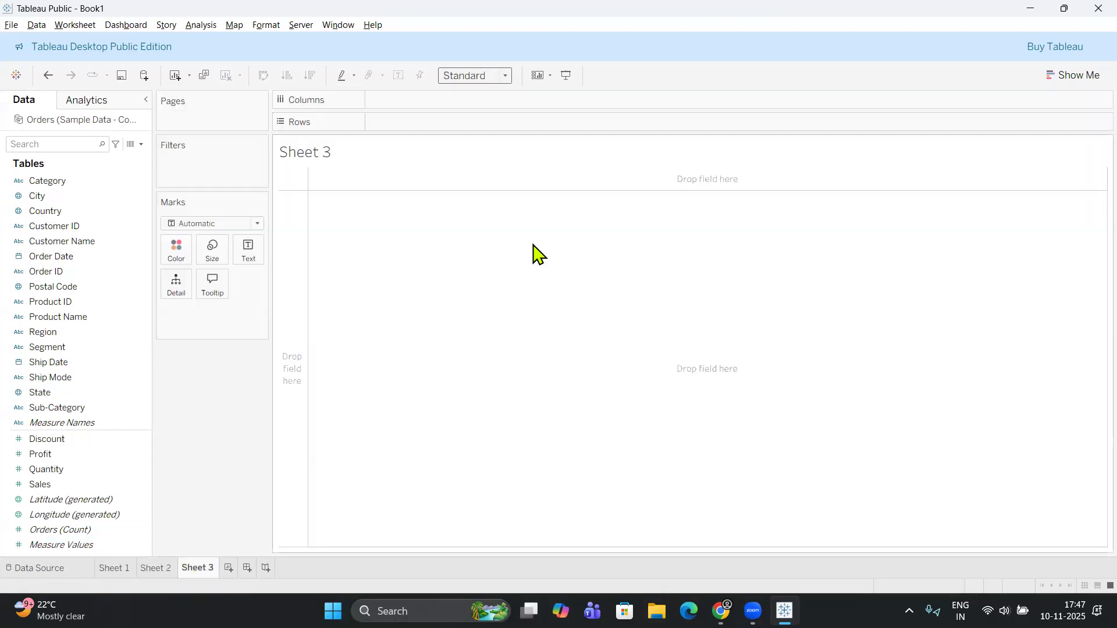
left_click(76, 547)
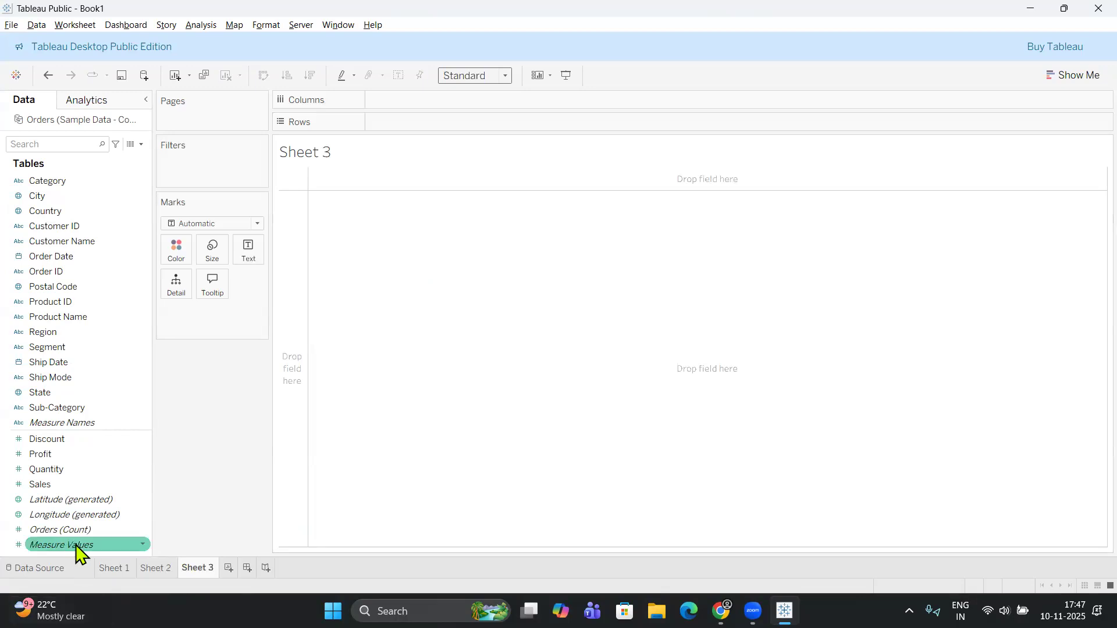
double_click(84, 545)
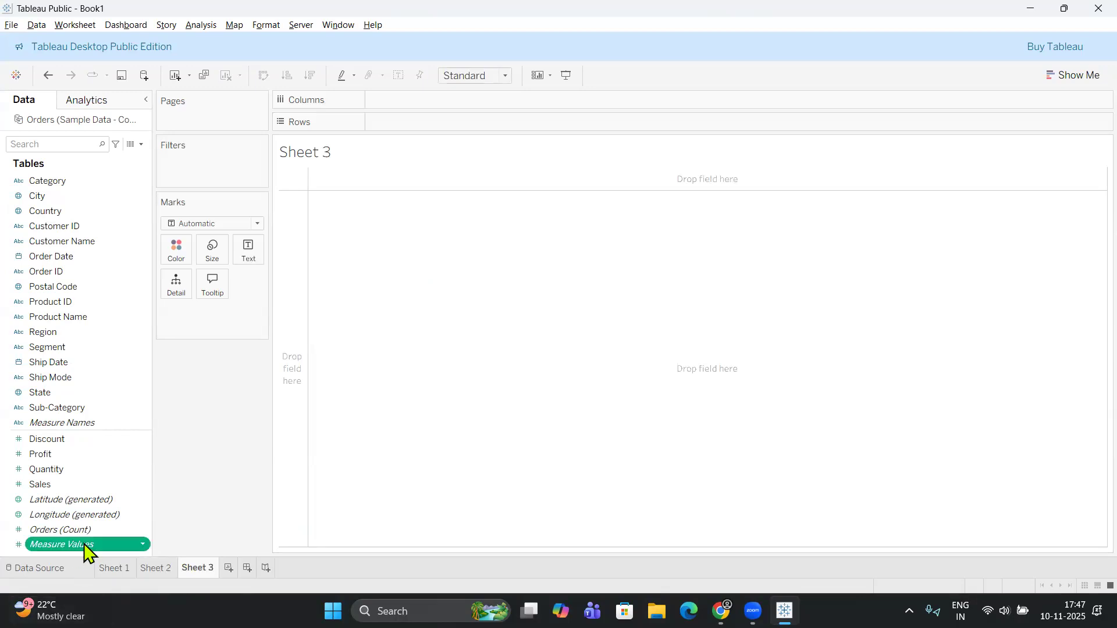
left_click(506, 81)
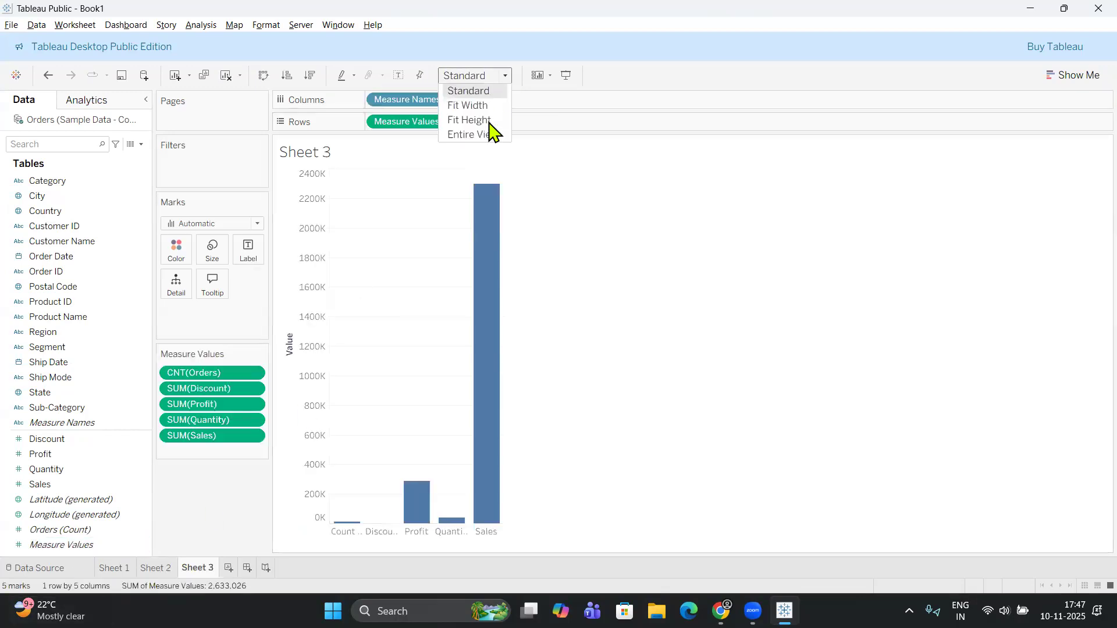
left_click(490, 135)
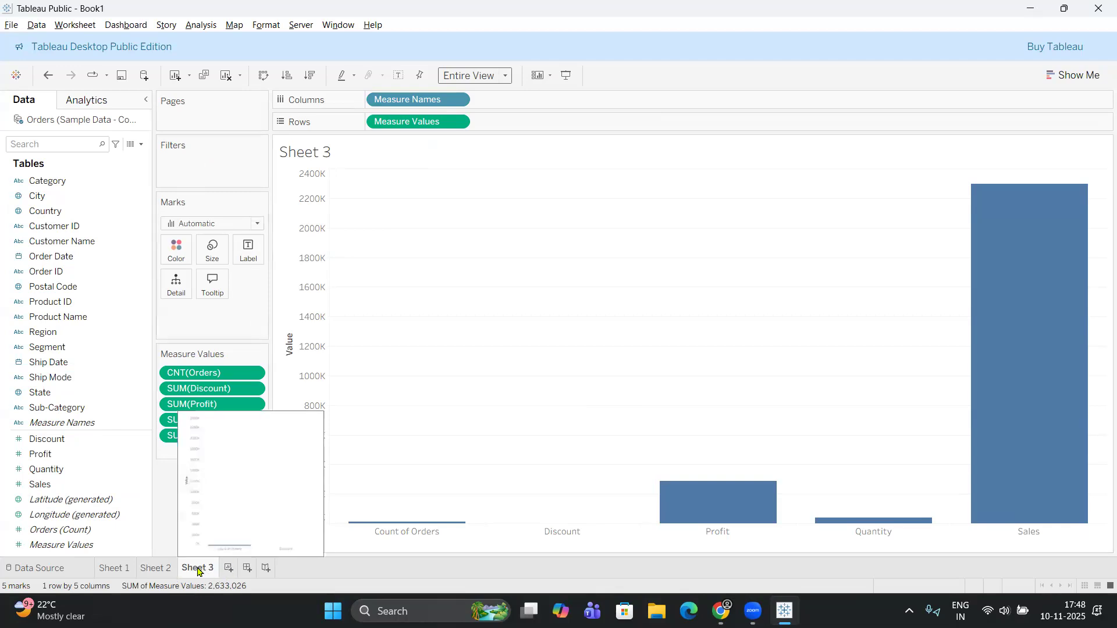
Add a fourth worksheet with the same Measure Values by Measure Names bar chart, fitted to Entire View.
left_click(227, 569)
left_click(78, 546)
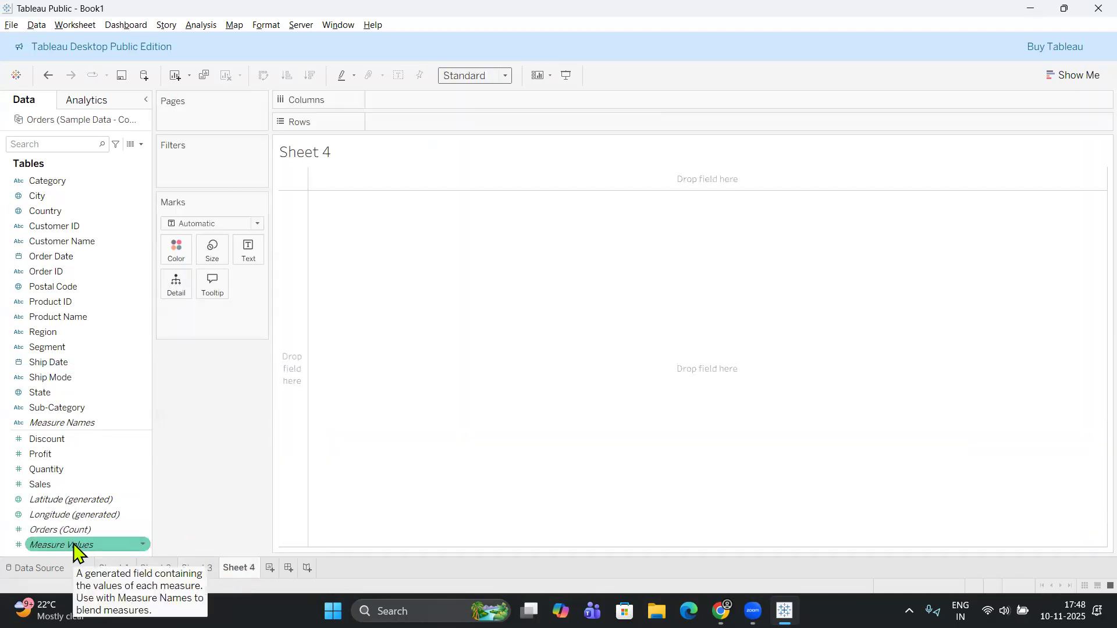
double_click(74, 546)
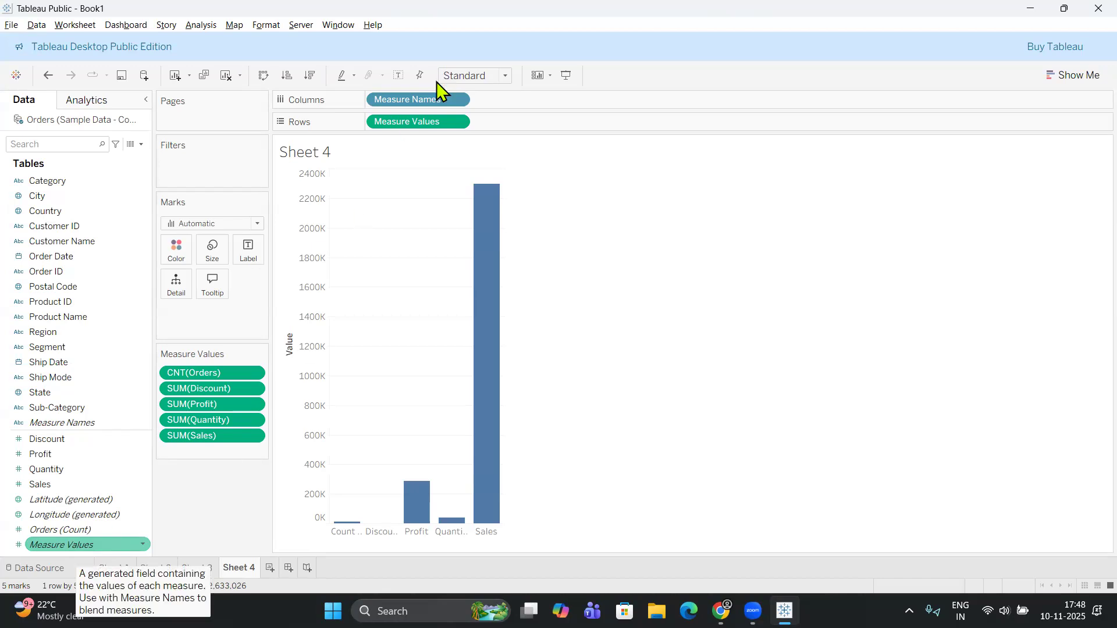
left_click(504, 76)
left_click(490, 136)
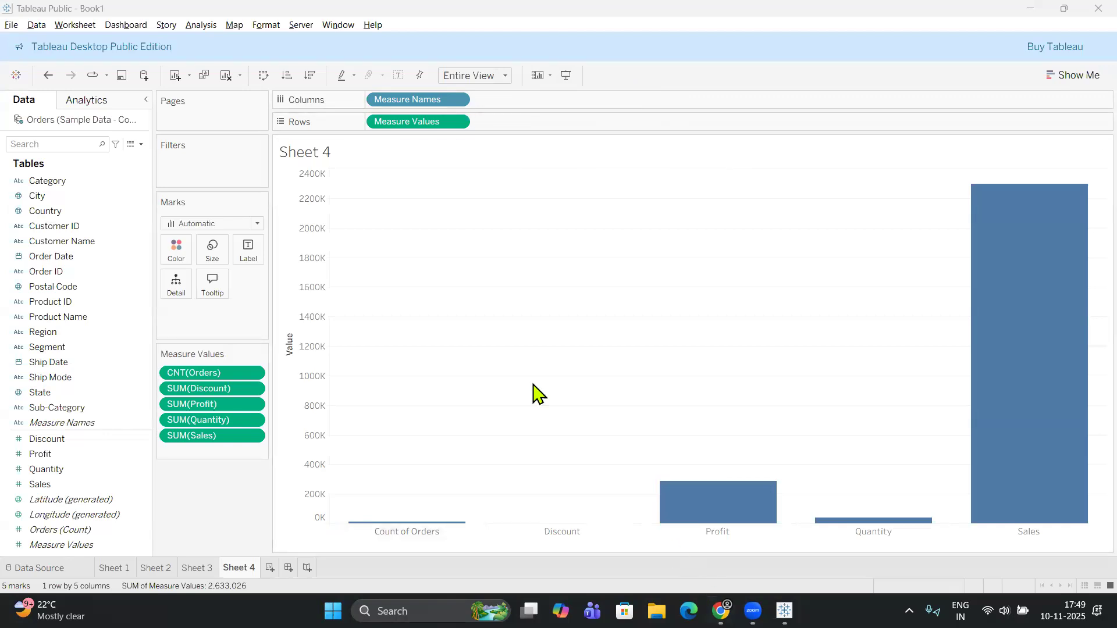
Switch to WhatsApp, enlarge the photo of a Tableau screen posted in the class group chat, and return to Tableau Public.
key("alt+Tab")
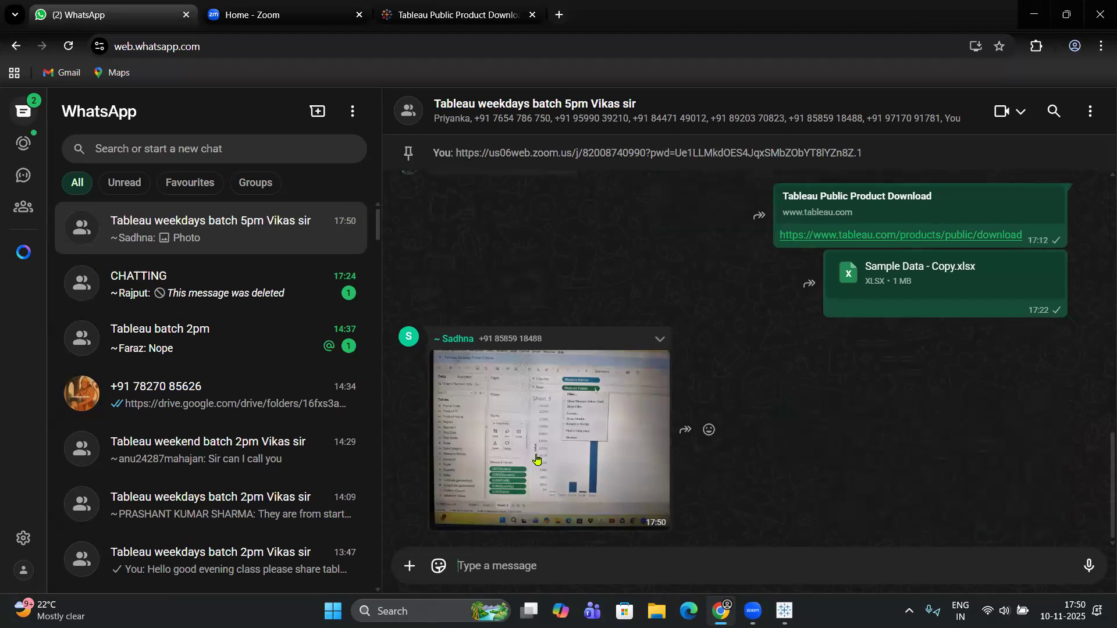
left_click(623, 444)
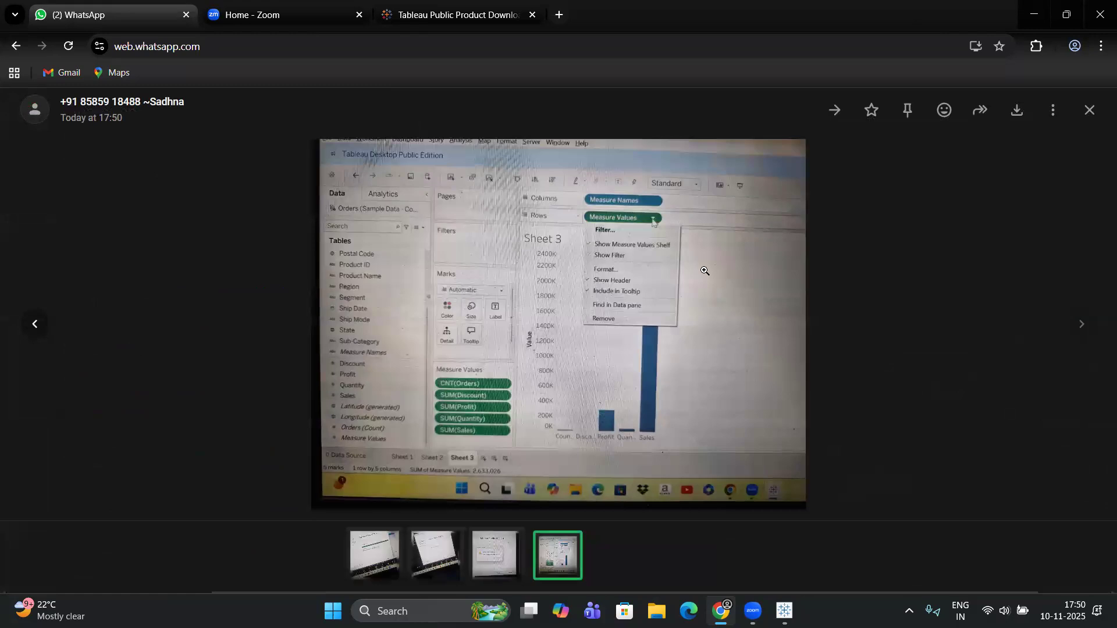
left_click(749, 312)
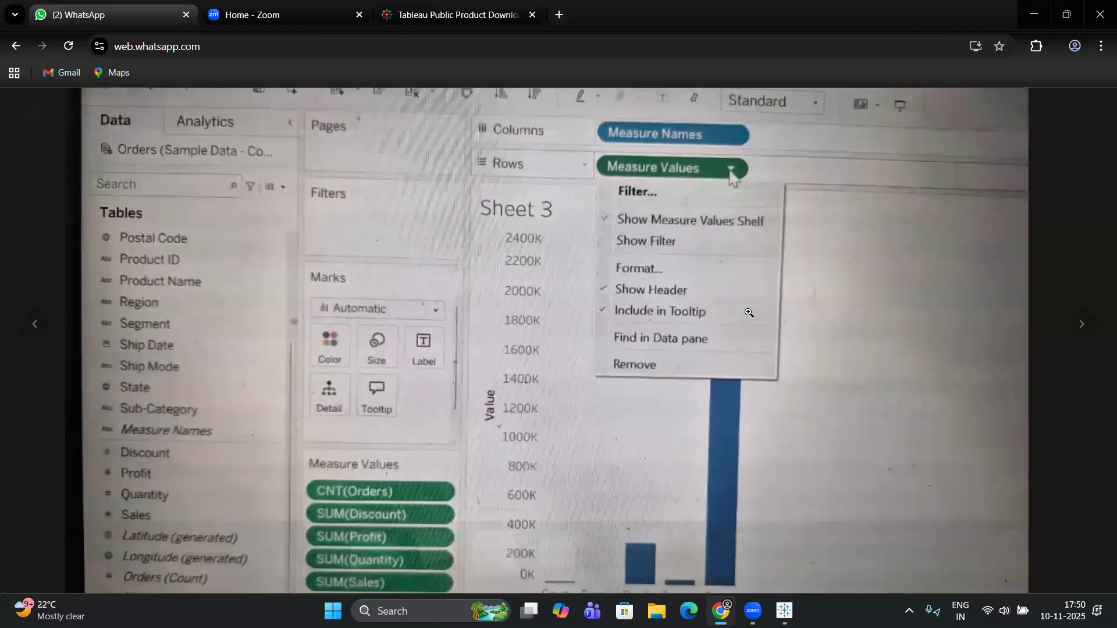
left_click(700, 187)
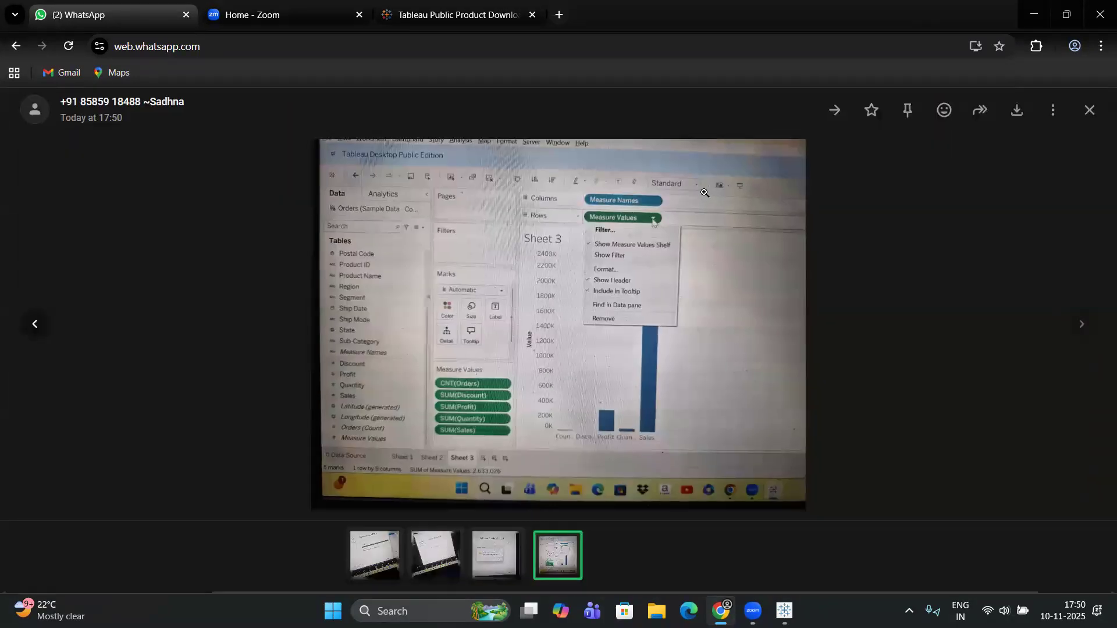
left_click(1091, 112)
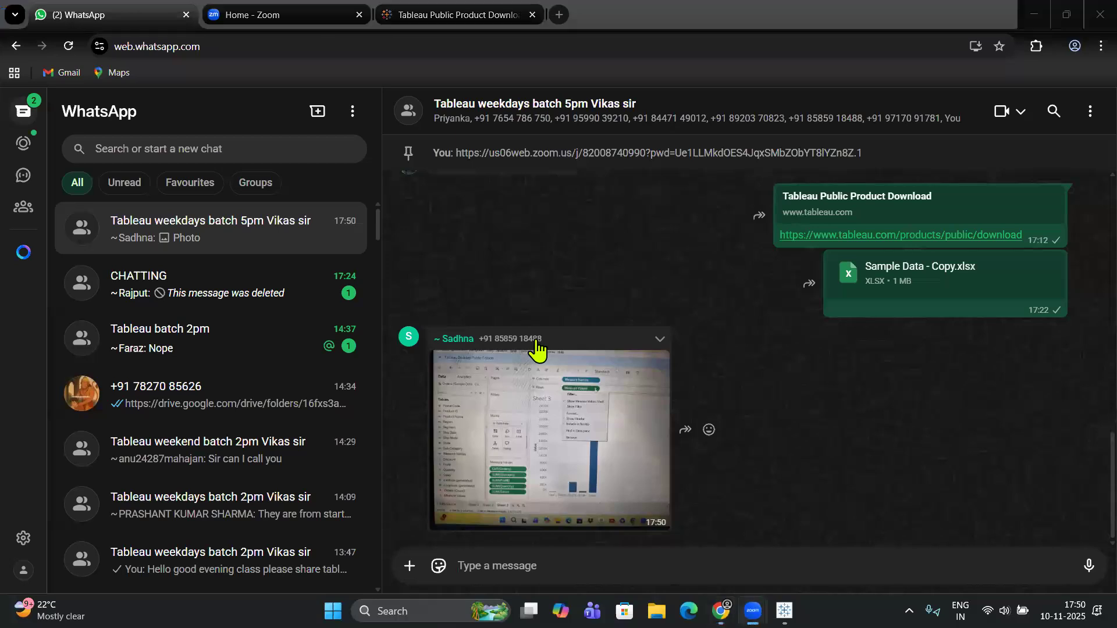
key("alt+Tab")
key("alt+Tab")
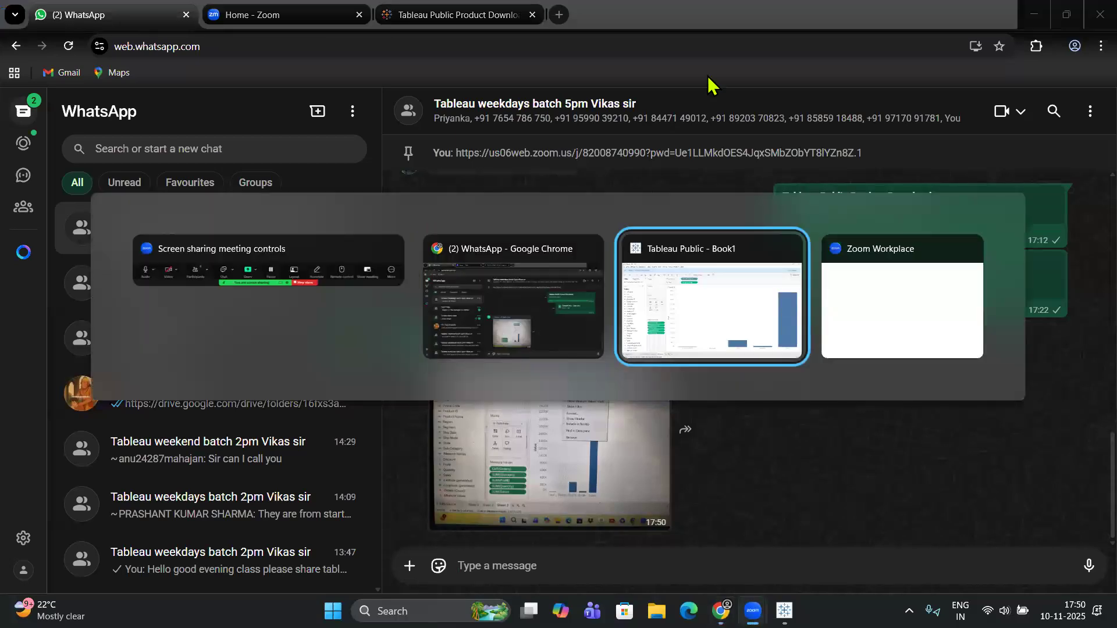
Review the view fit options for Sheet 4 and show mark labels on its bars.
left_click(474, 75)
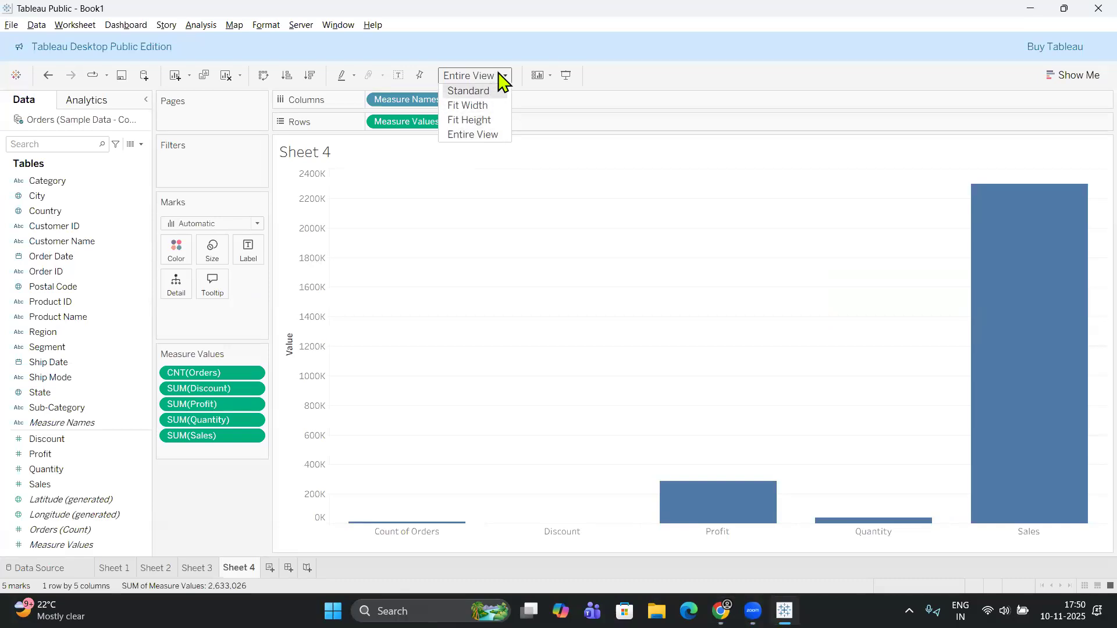
left_click(612, 85)
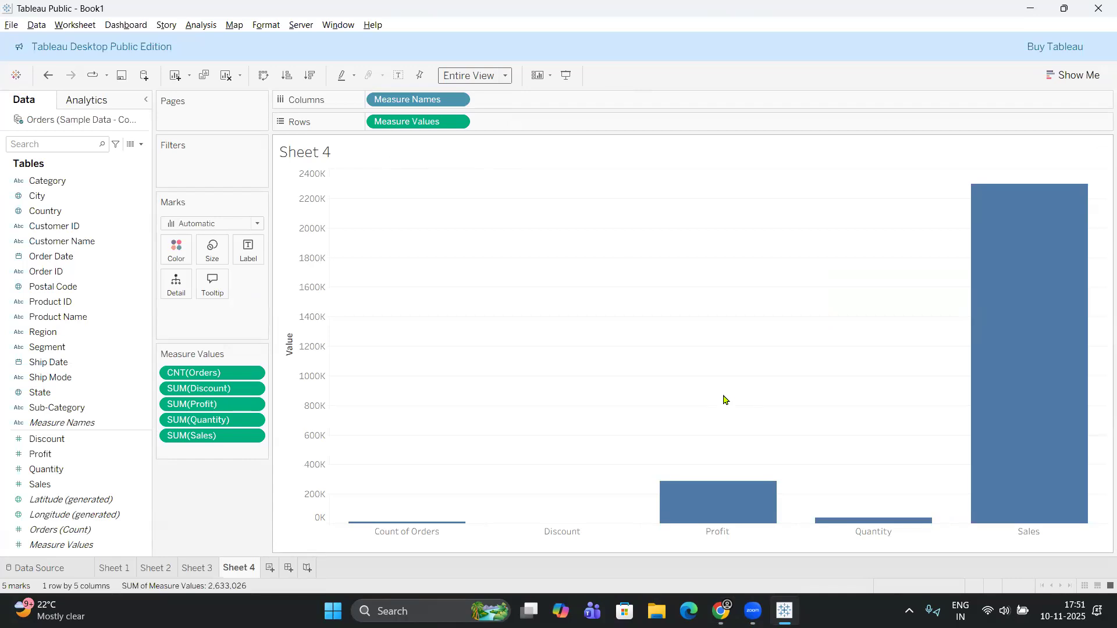
left_click(399, 76)
left_click(400, 75)
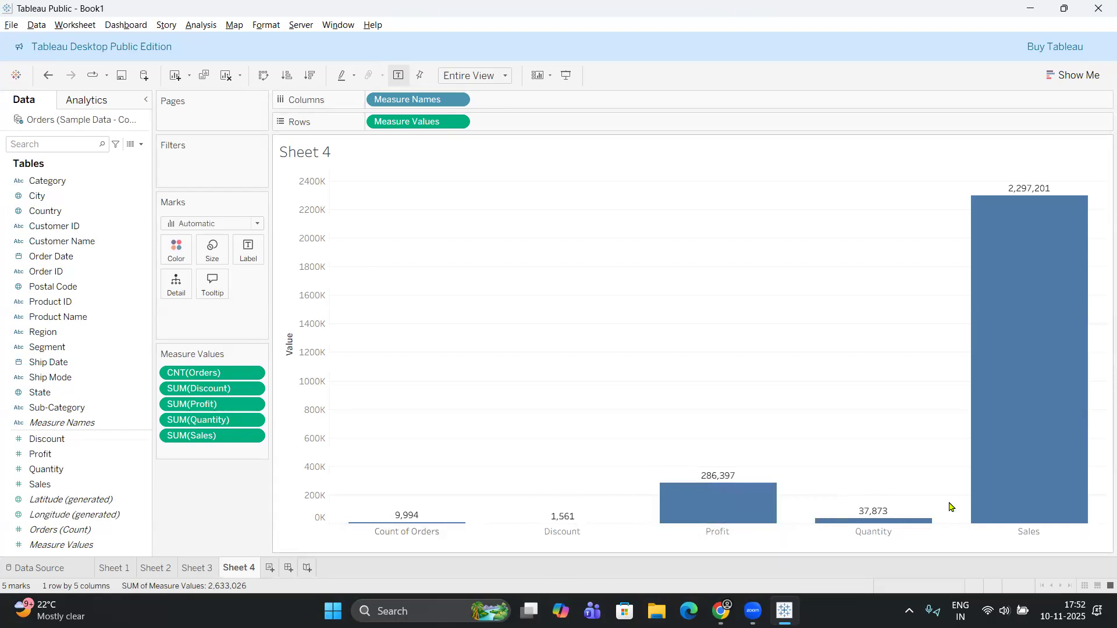
Examine the Measure Values and generated Latitude fields, and inspect the values of the Sales, Quantity and Profit bars.
mouse_move(1017, 253)
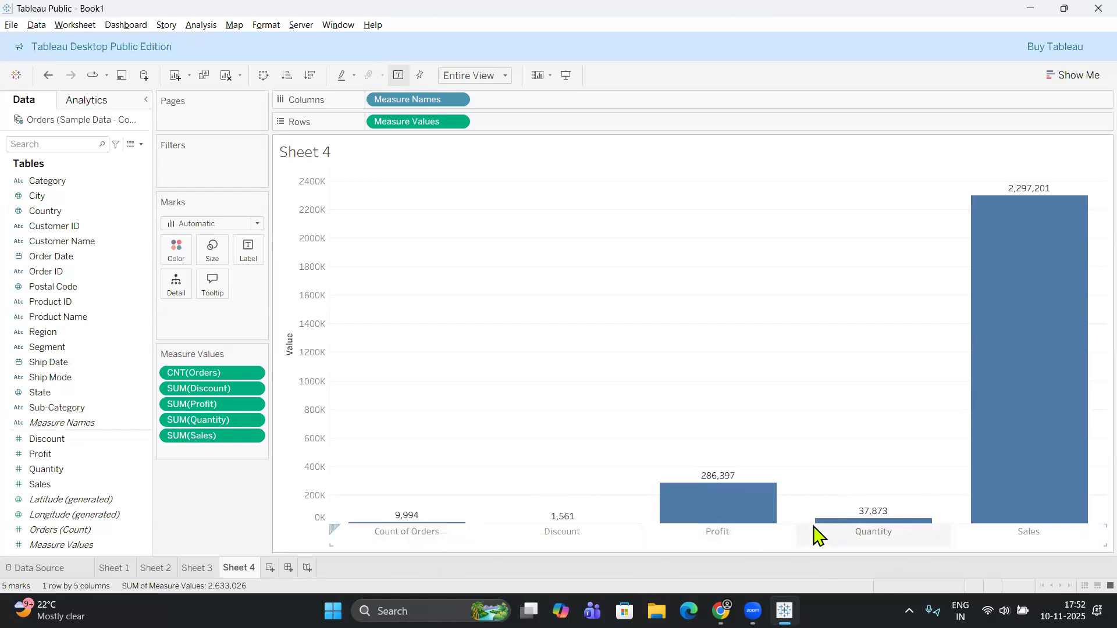
left_click(107, 545)
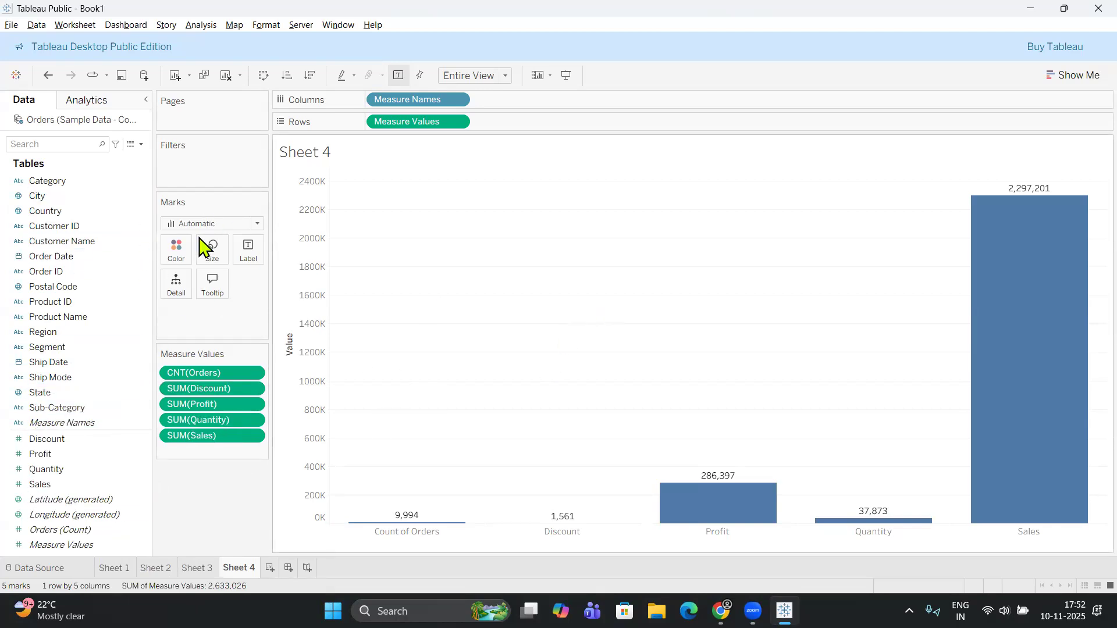
left_click(110, 257)
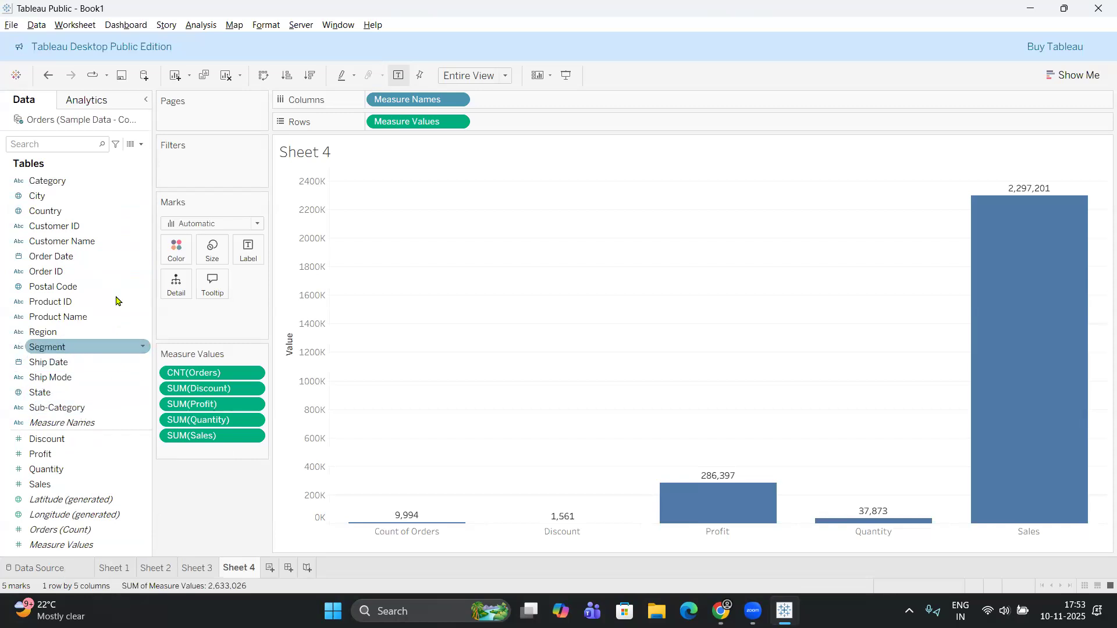
left_click(19, 500)
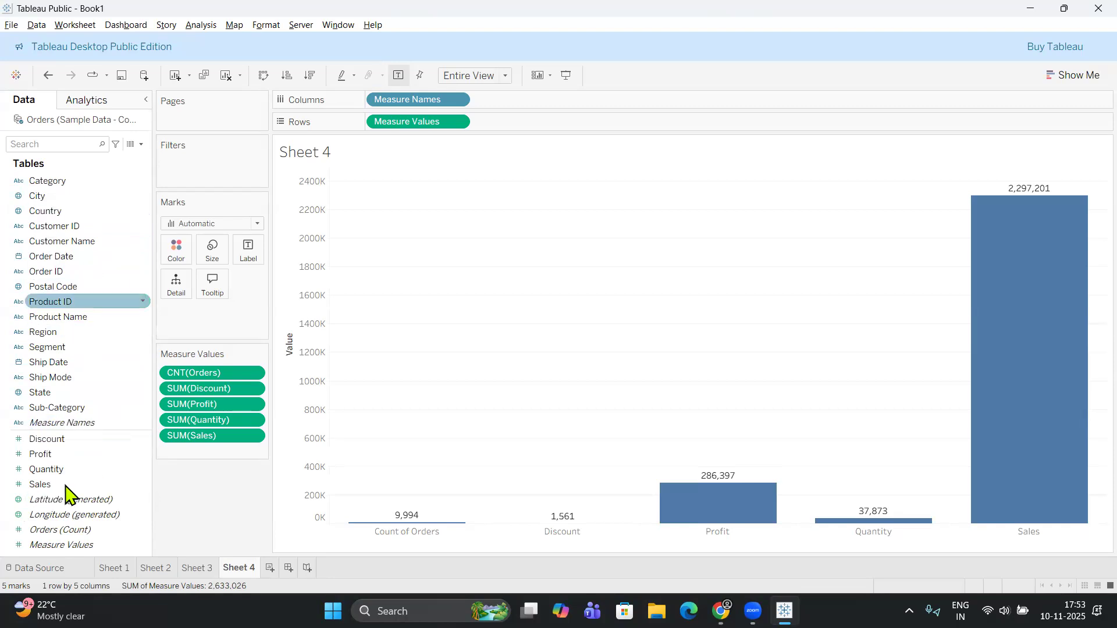
left_click(73, 545)
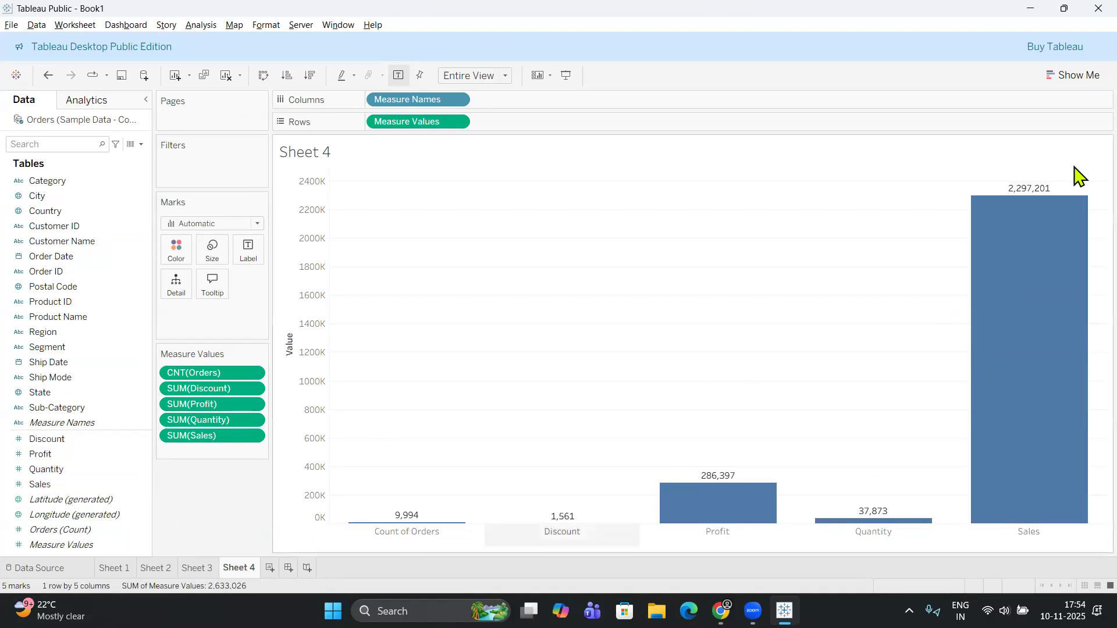
mouse_move(1030, 193)
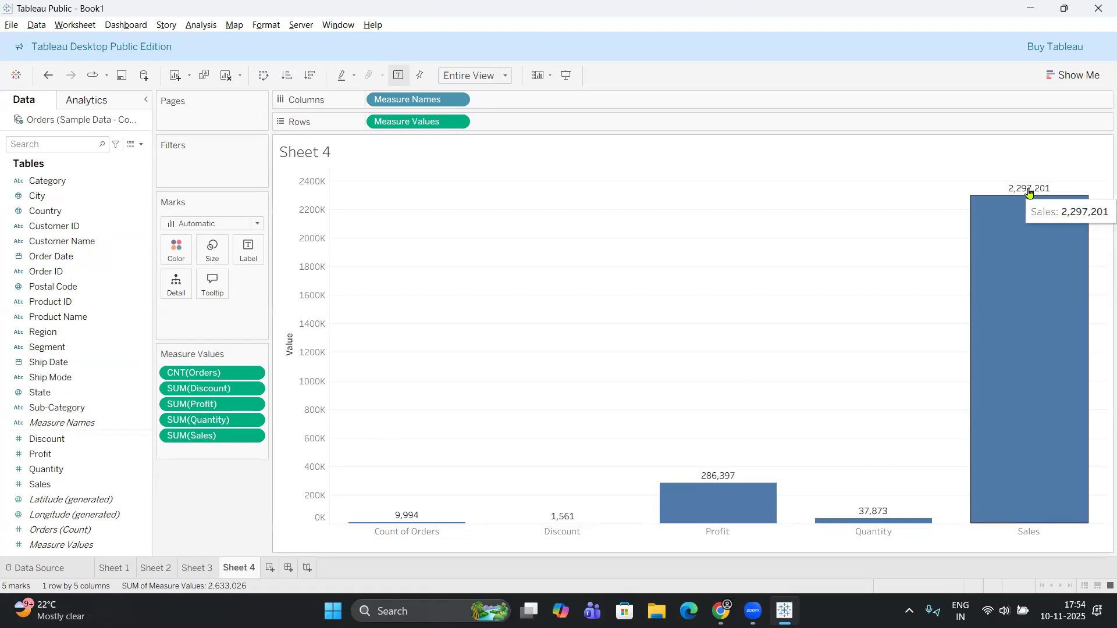
mouse_move(887, 528)
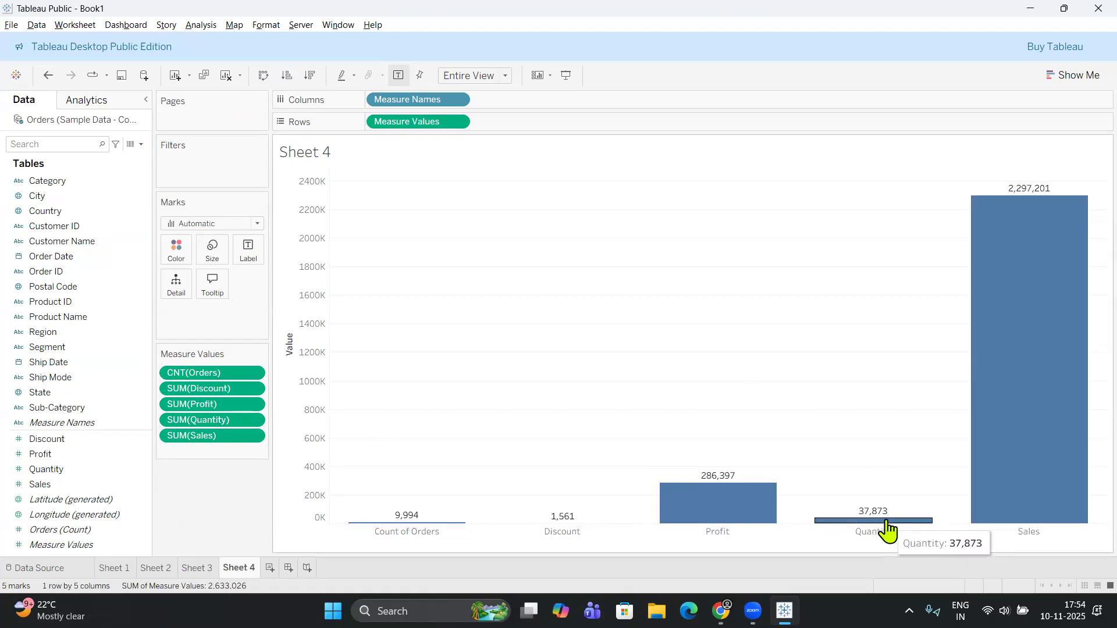
mouse_move(709, 482)
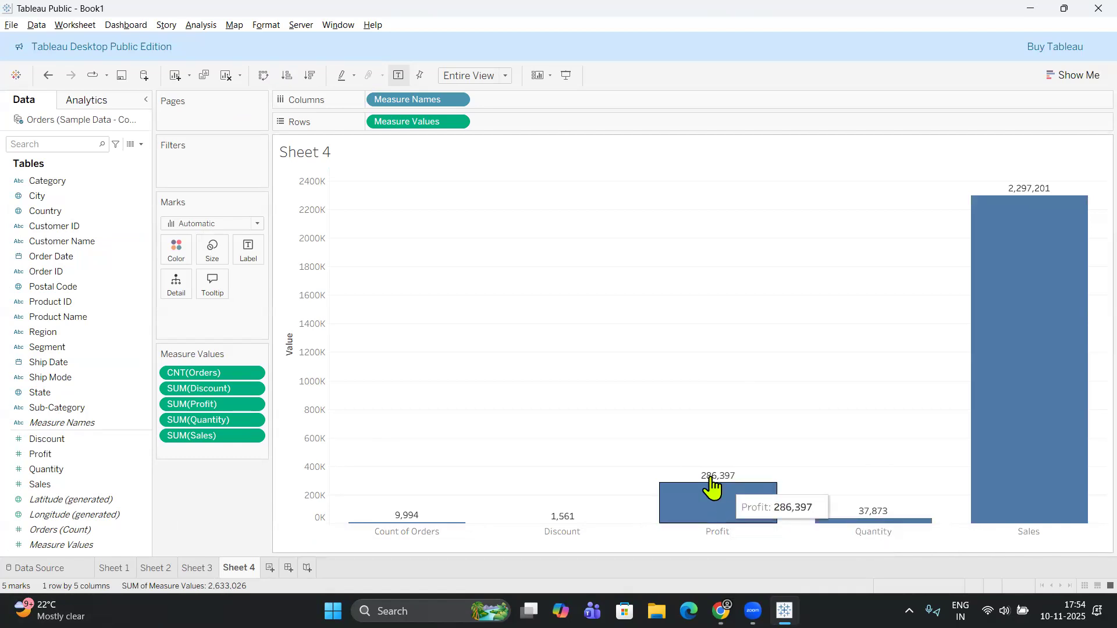
Inspect the Discount and Count of Orders bars on Sheet 4 and review the chart types offered by Show Me.
mouse_move(563, 529)
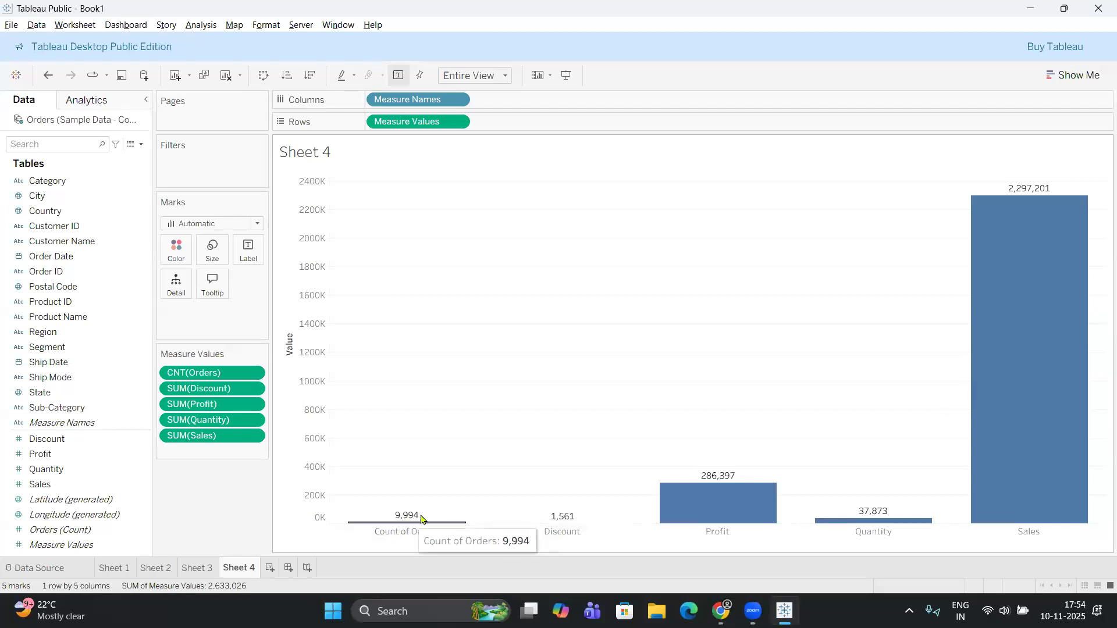
mouse_move(416, 518)
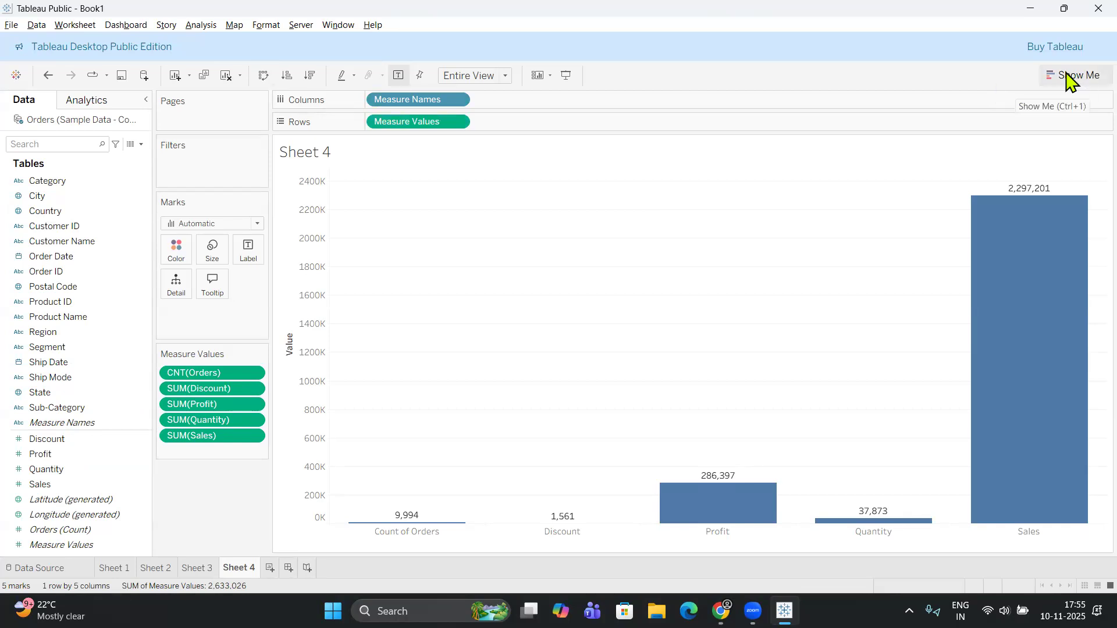
left_click(1081, 77)
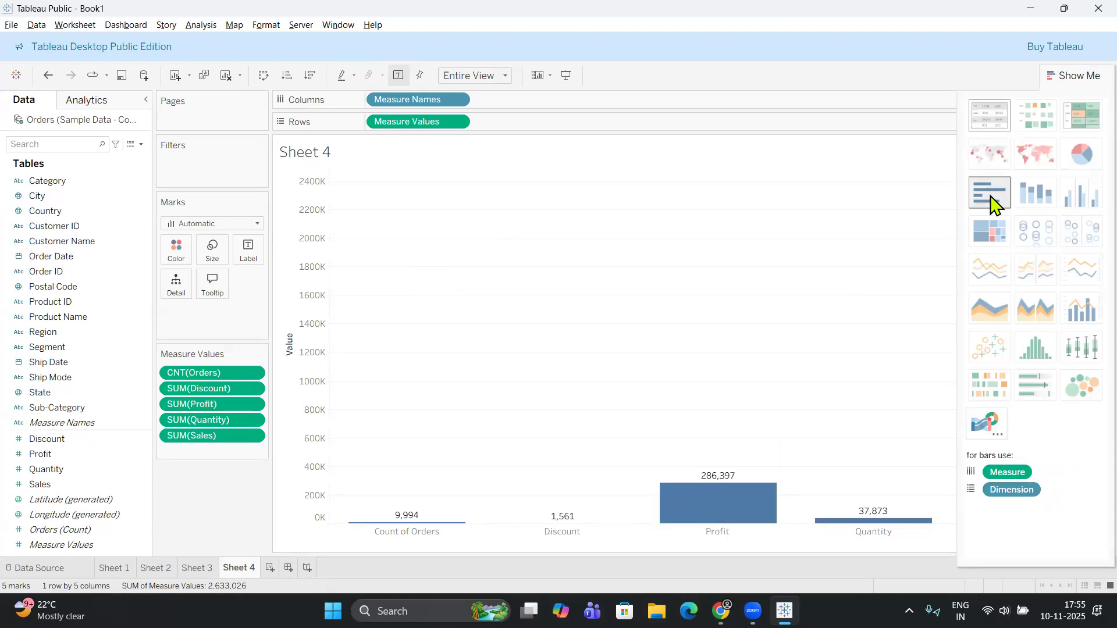
left_click(1081, 79)
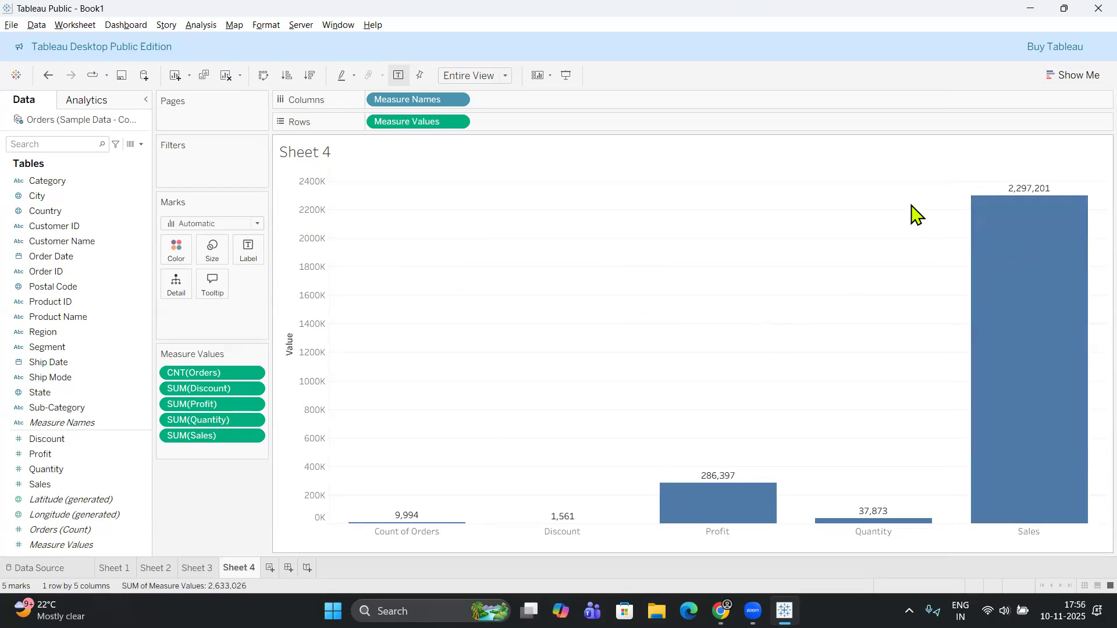
mouse_move(1064, 351)
Add a fifth worksheet and compare the blank sheet with the chart on Sheet 4.
left_click(270, 568)
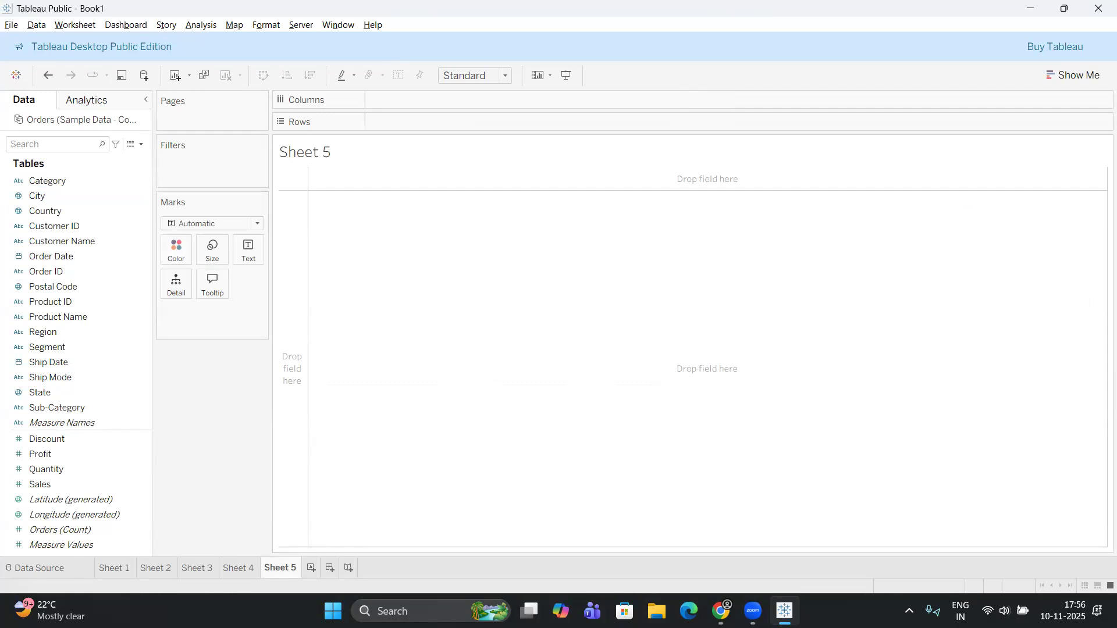
left_click(239, 569)
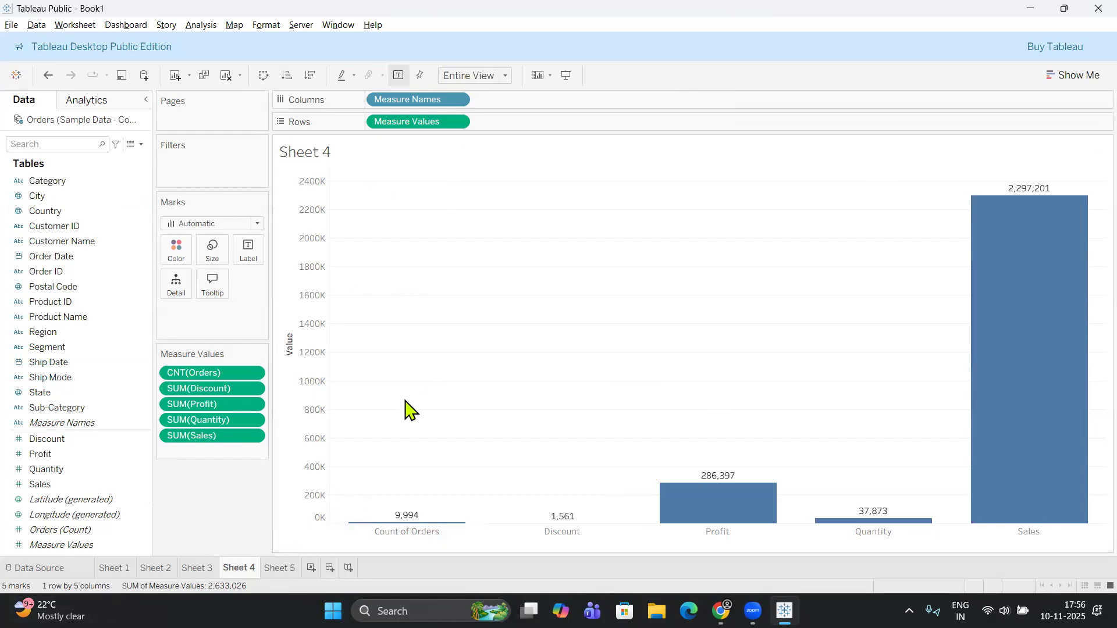
left_click(282, 569)
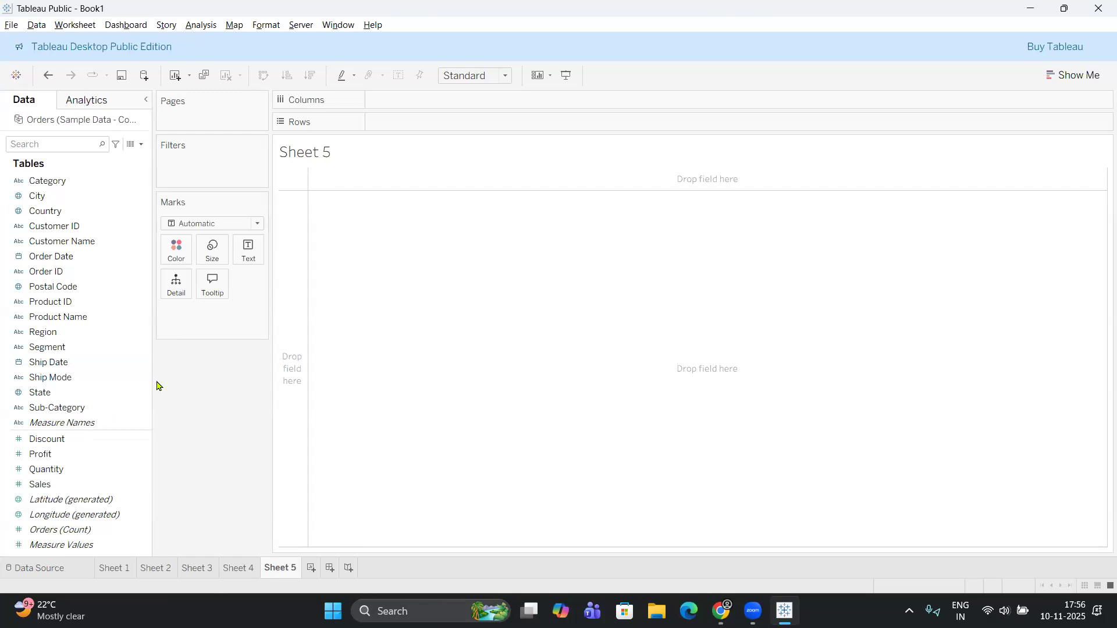
key("Up")
key("Up")
key("Up")
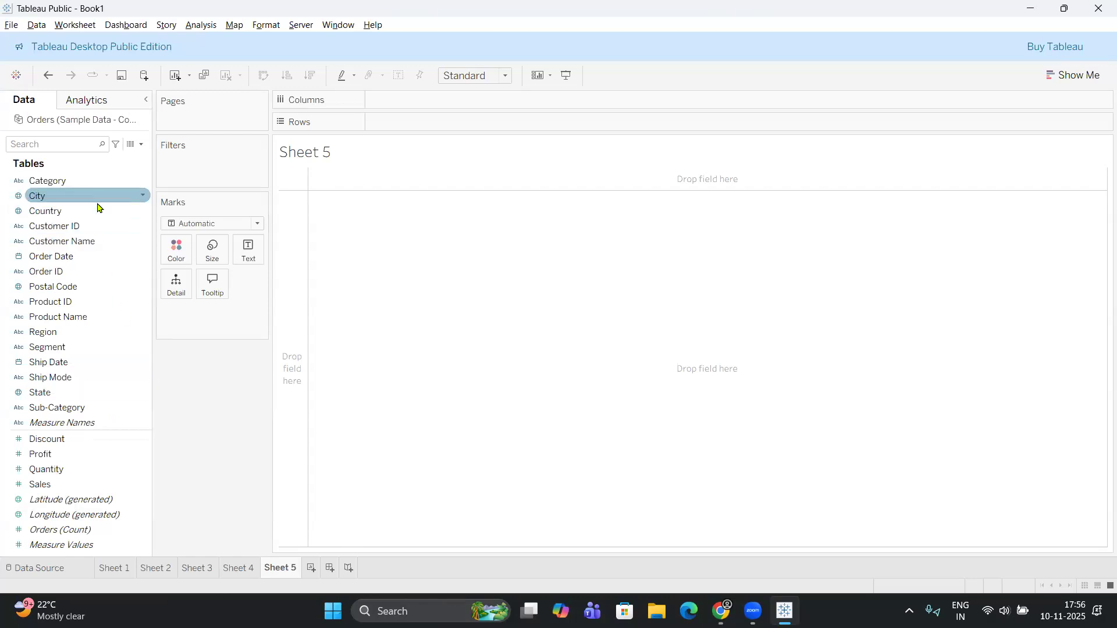
Build a bar chart with Category on Columns and Sales on Rows, fitted to Entire View.
left_click(74, 181)
left_click_drag(74, 181, 430, 100)
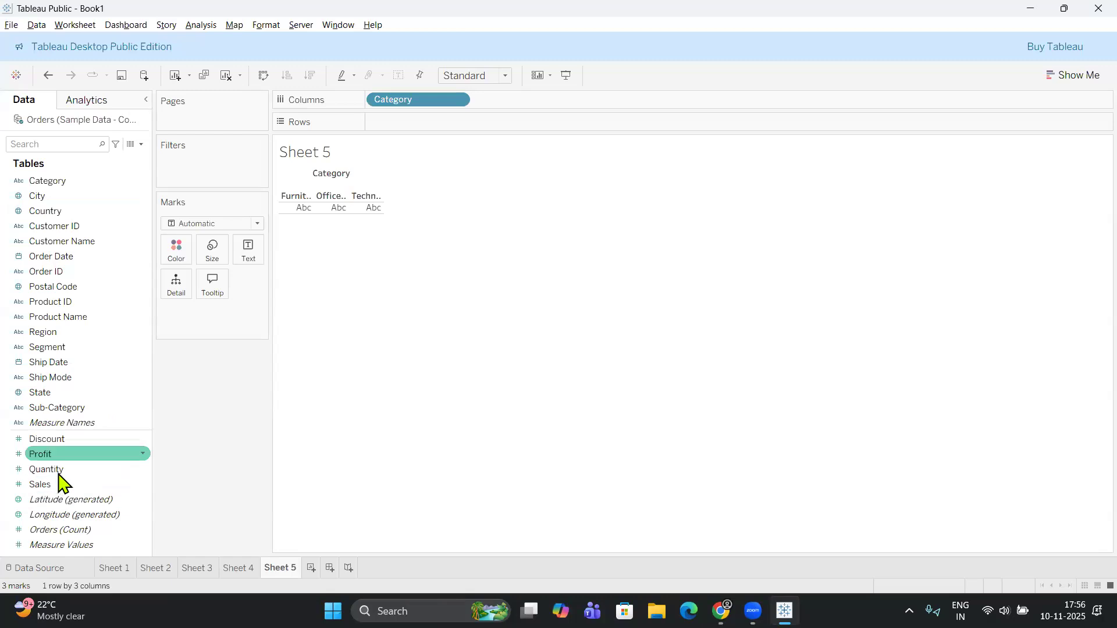
left_click_drag(57, 489, 404, 121)
left_click(506, 75)
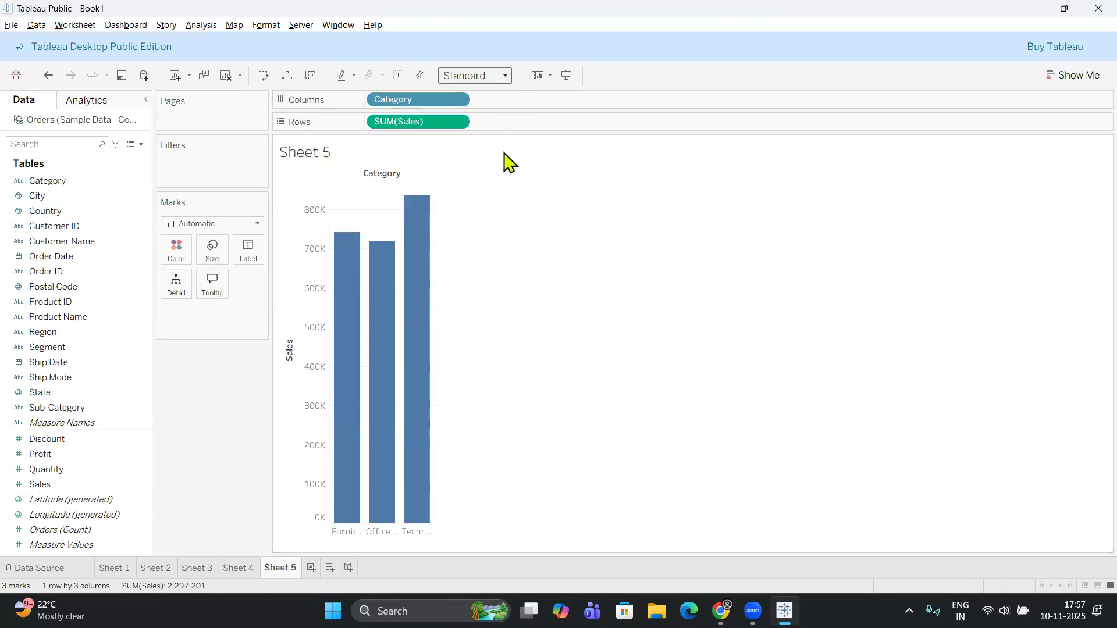
left_click(489, 139)
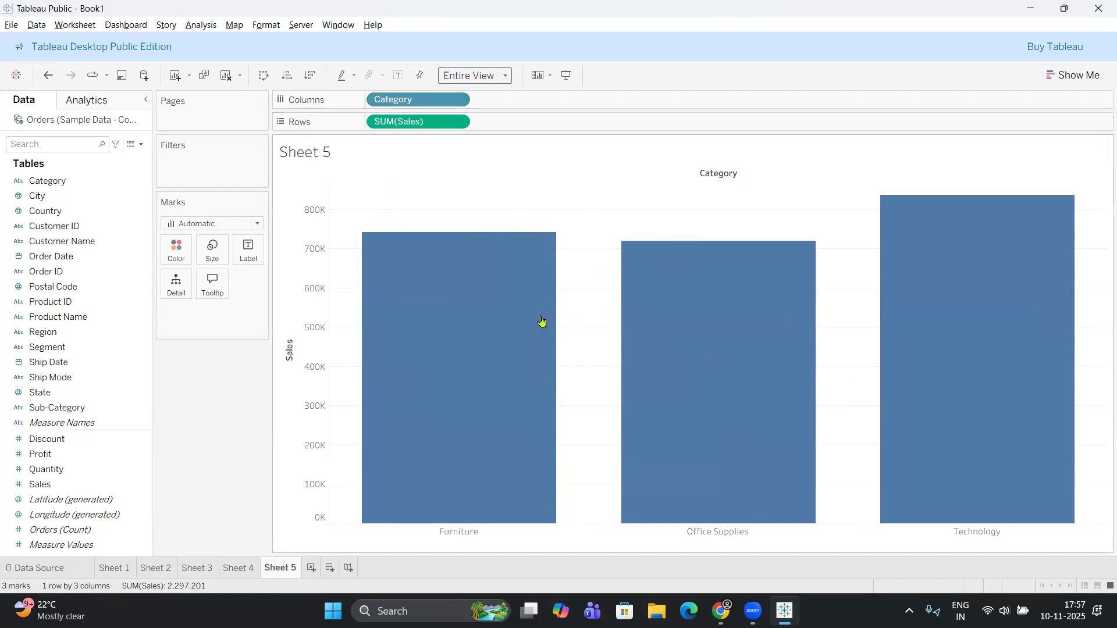
Inspect the sales values of the Technology and Office Supplies bars.
mouse_move(919, 291)
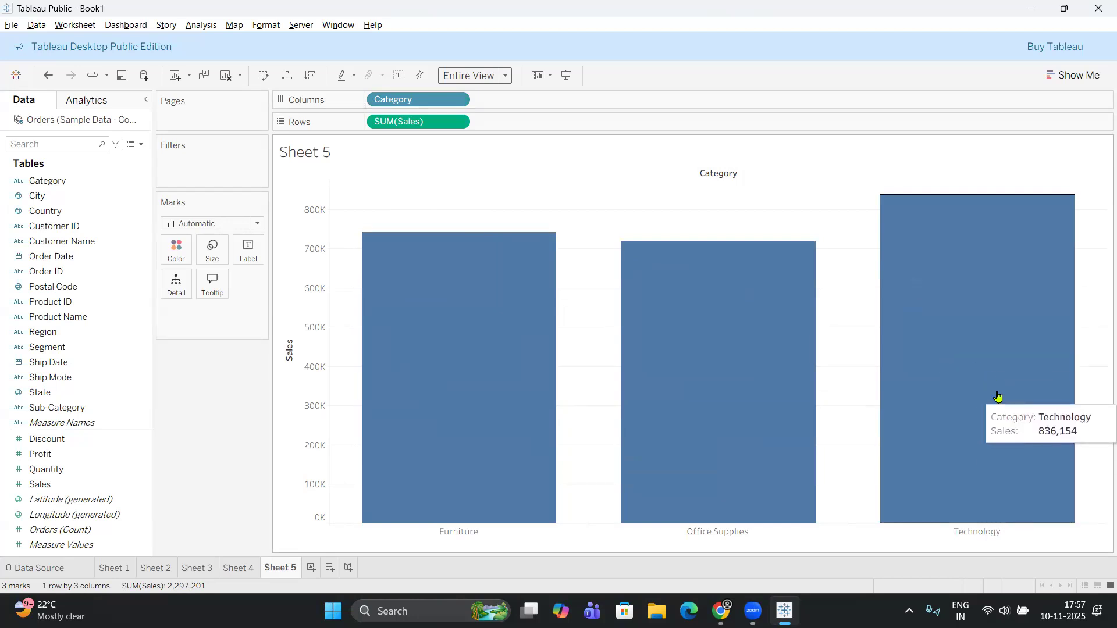
mouse_move(726, 374)
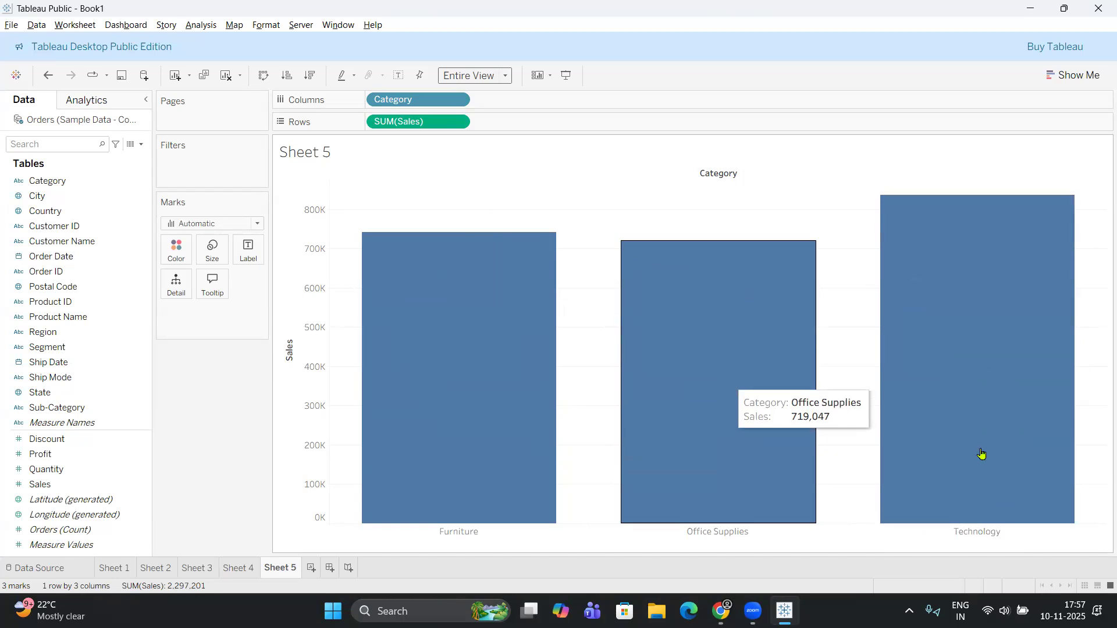
mouse_move(584, 298)
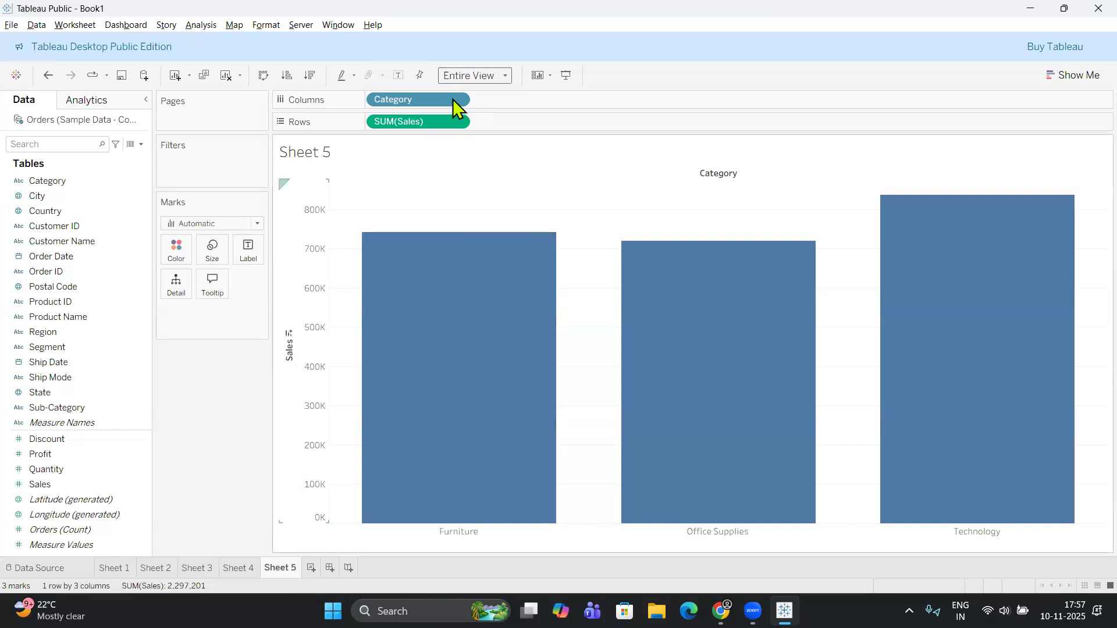
Remove Sales from Rows and put it back against Category.
left_click_drag(434, 123, 53, 494)
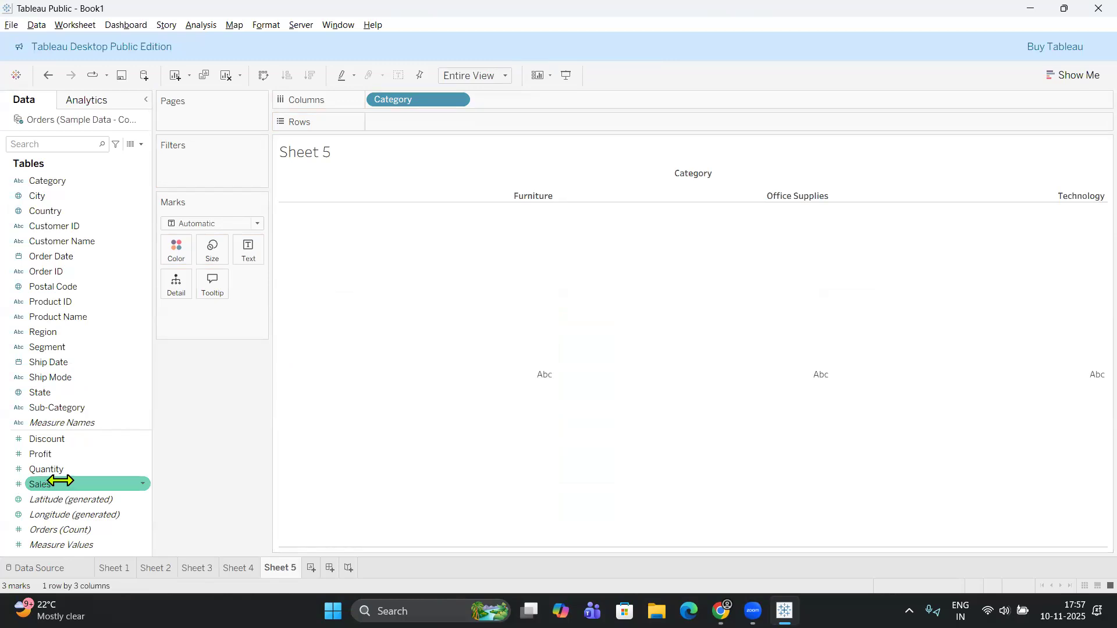
left_click_drag(68, 481, 406, 124)
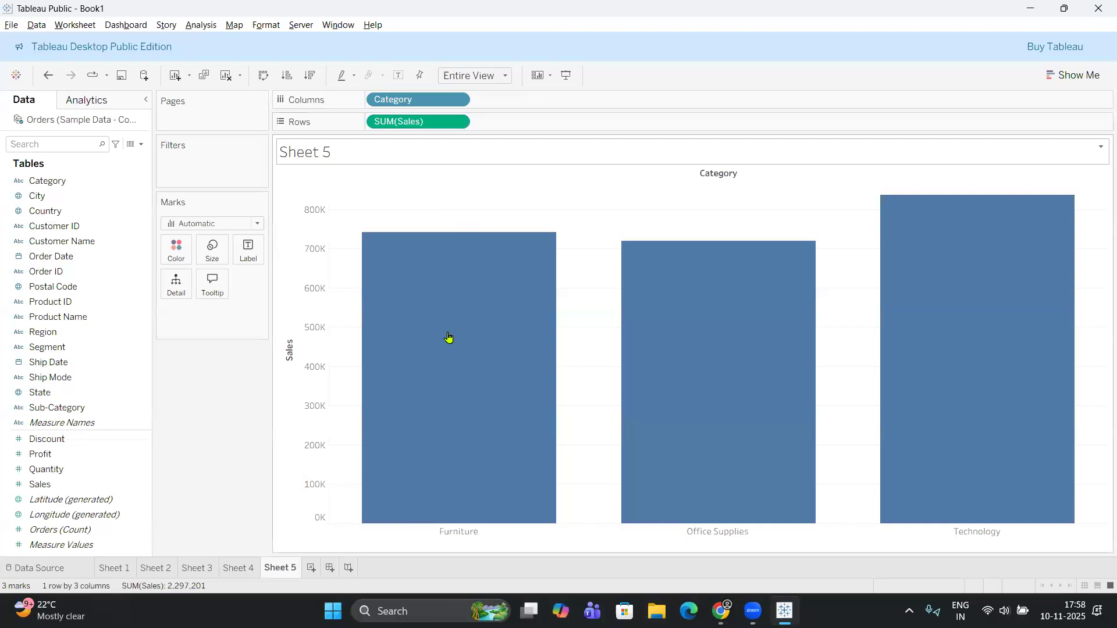
mouse_move(492, 388)
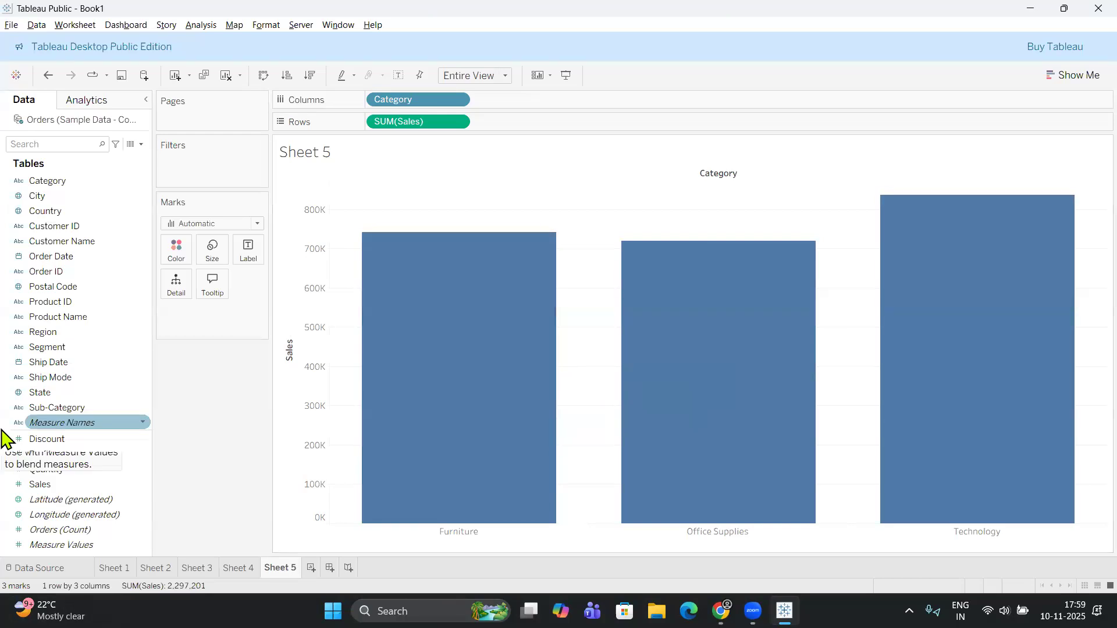
Switch the aggregation of Sales on Rows to Average and back to Sum.
left_click(457, 123)
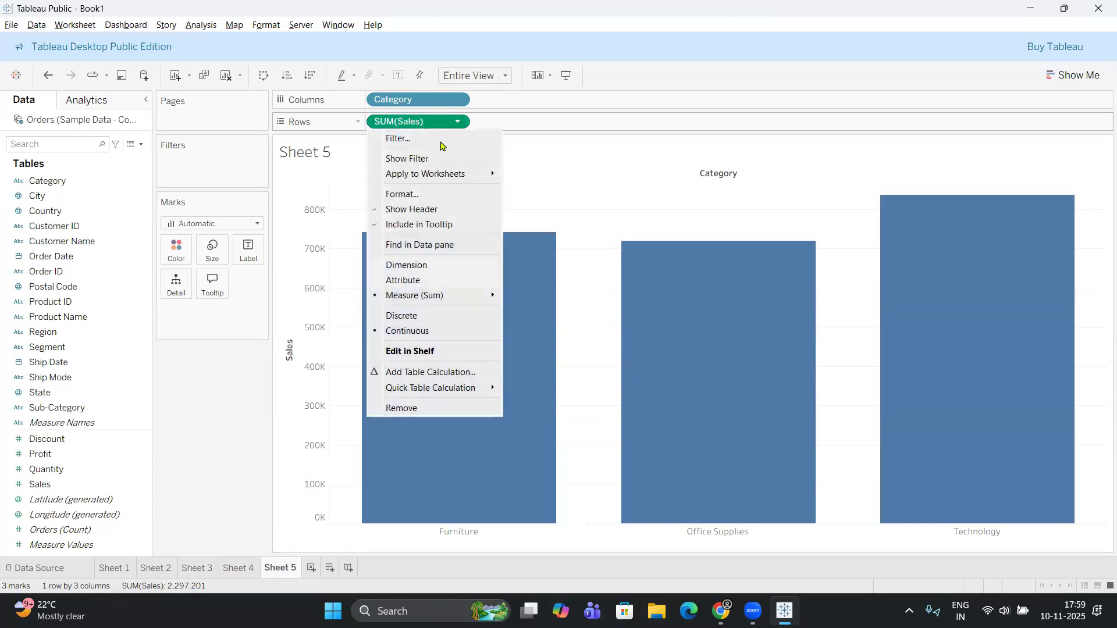
mouse_move(457, 297)
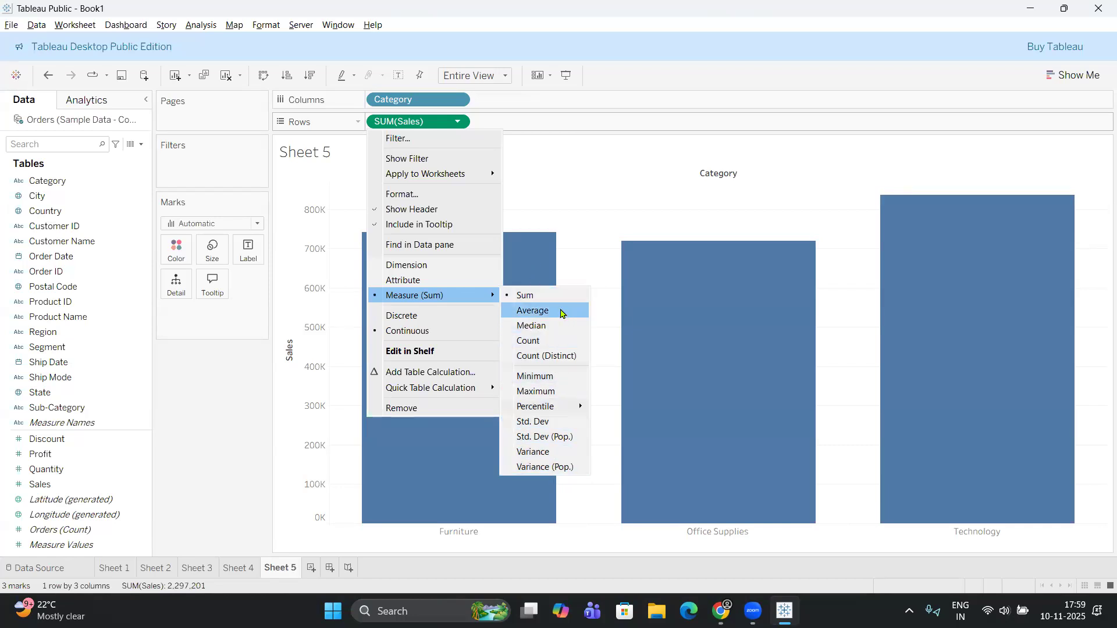
left_click(547, 312)
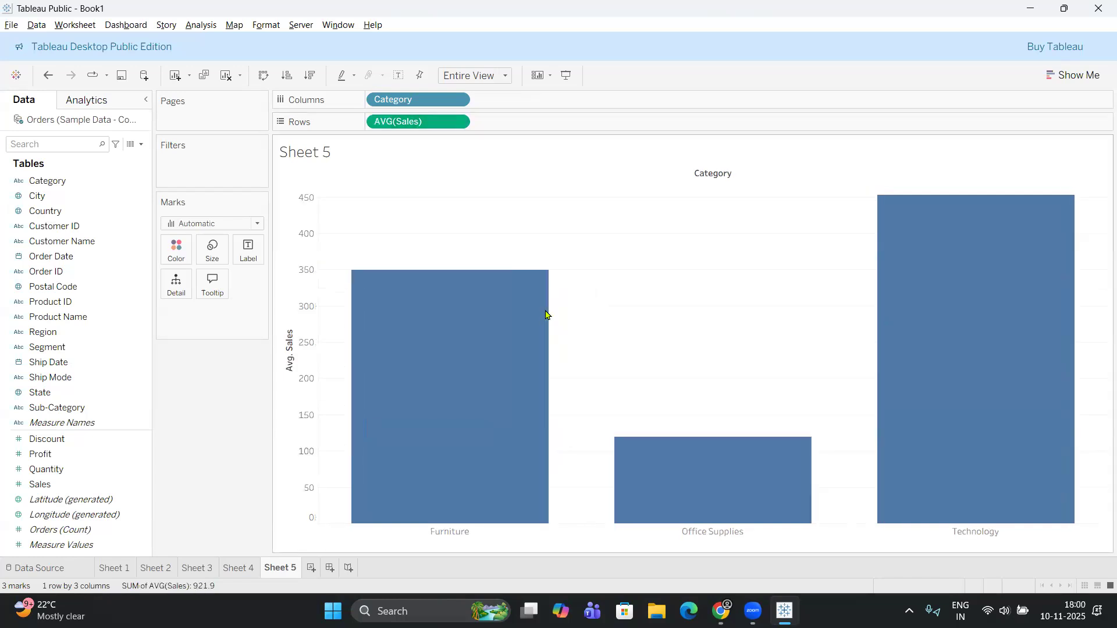
left_click(458, 121)
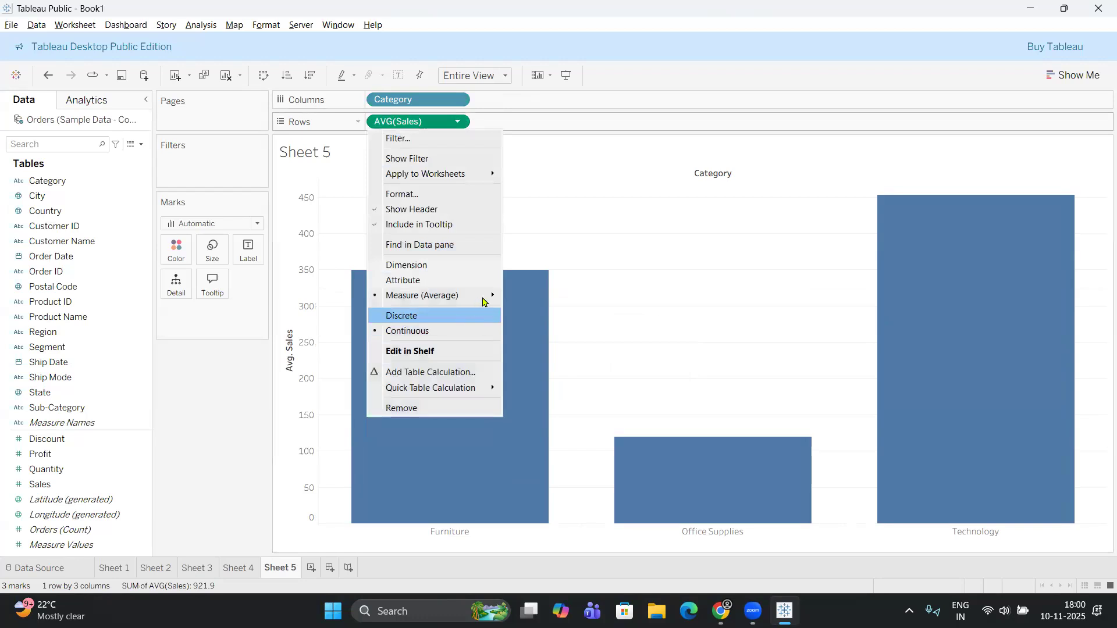
mouse_move(490, 298)
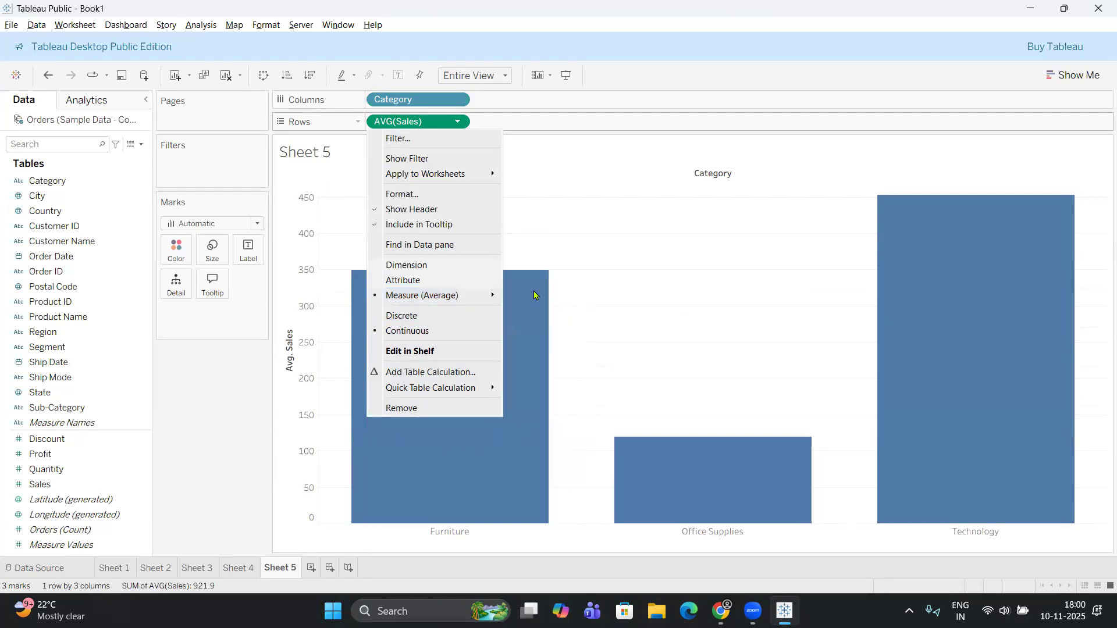
left_click(530, 296)
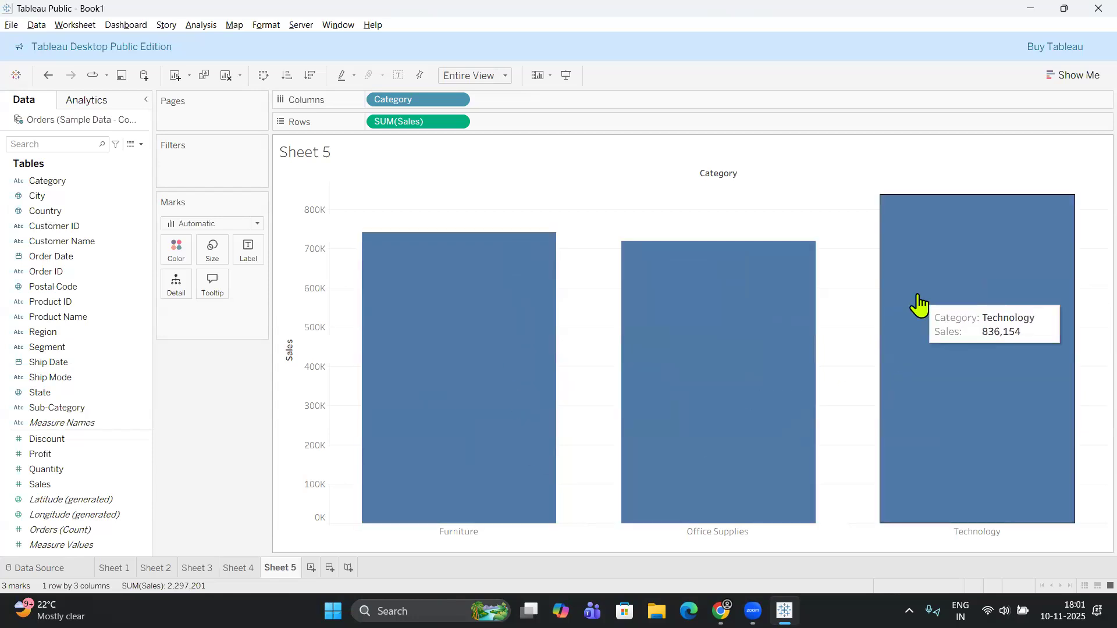
Duplicate Sheet 5 and compare the copy with the original sheet.
right_click(285, 568)
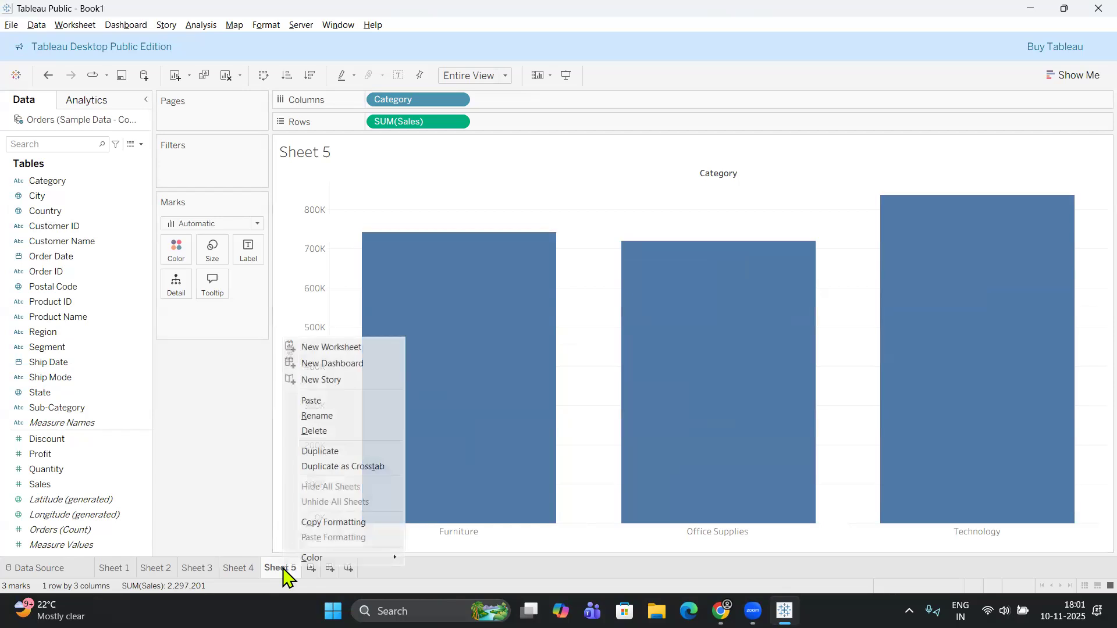
left_click(340, 456)
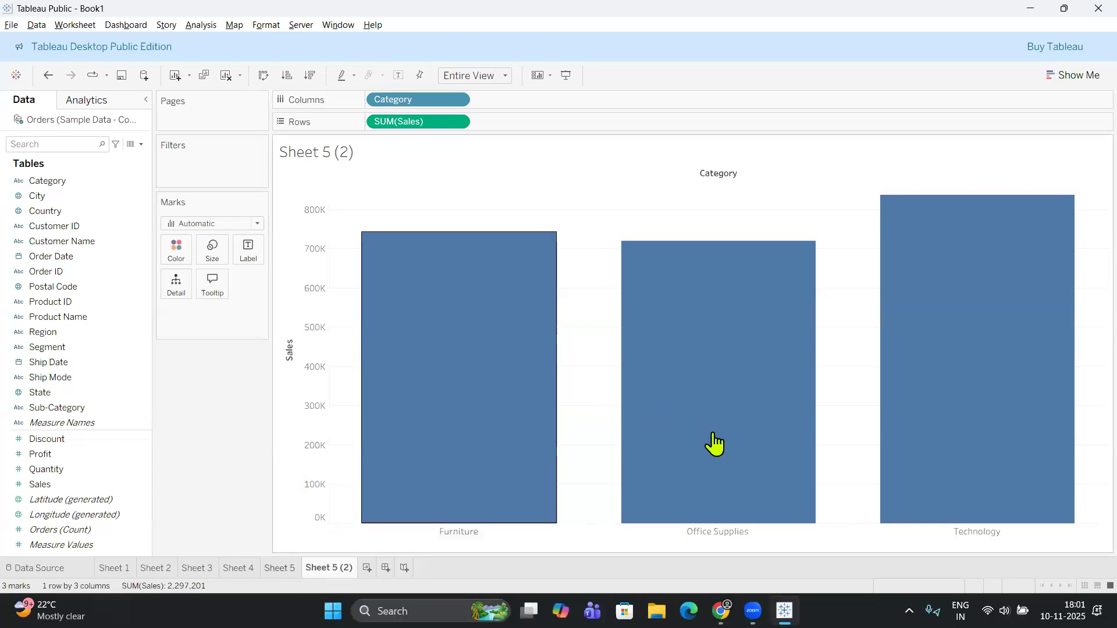
mouse_move(717, 443)
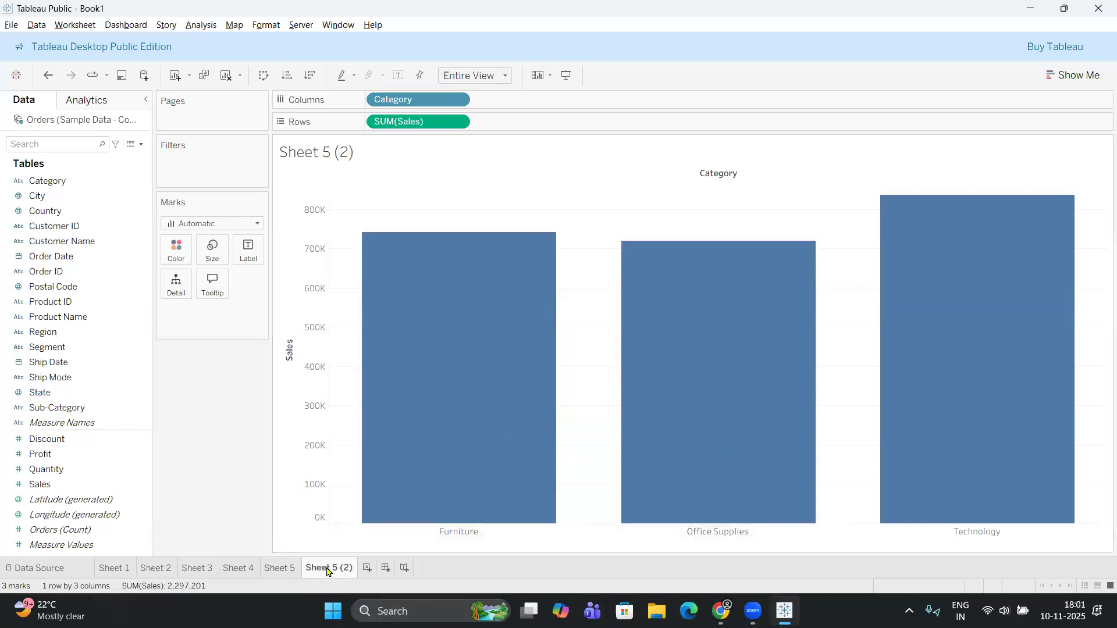
mouse_move(364, 304)
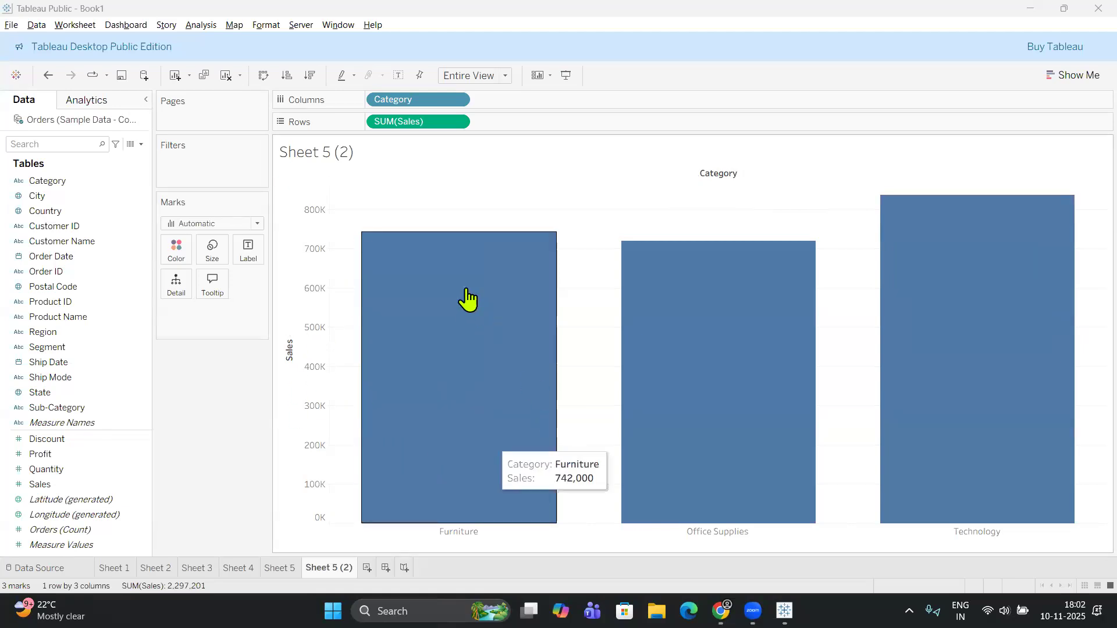
left_click(281, 568)
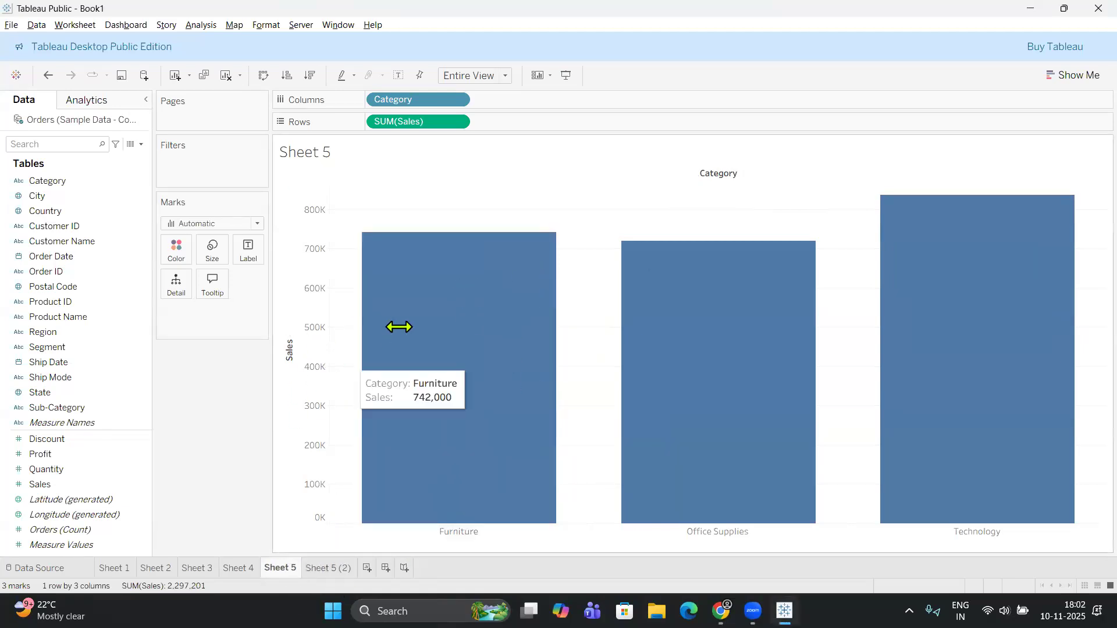
left_click(322, 567)
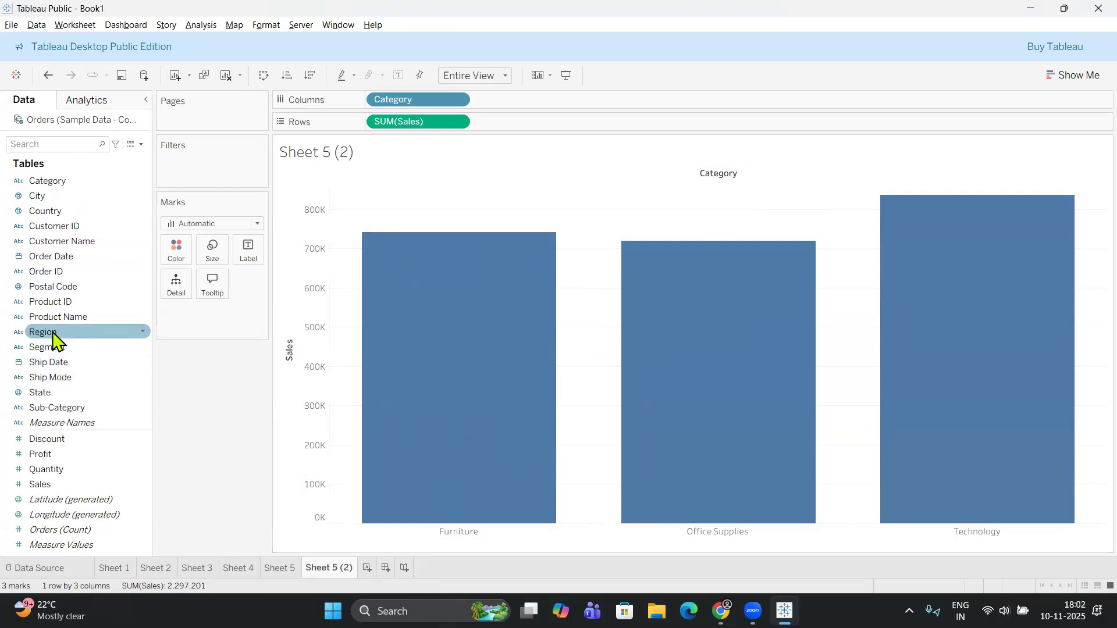
Color the duplicate sheet's bars by Region and take Region off the Marks card again.
left_click_drag(53, 333, 176, 249)
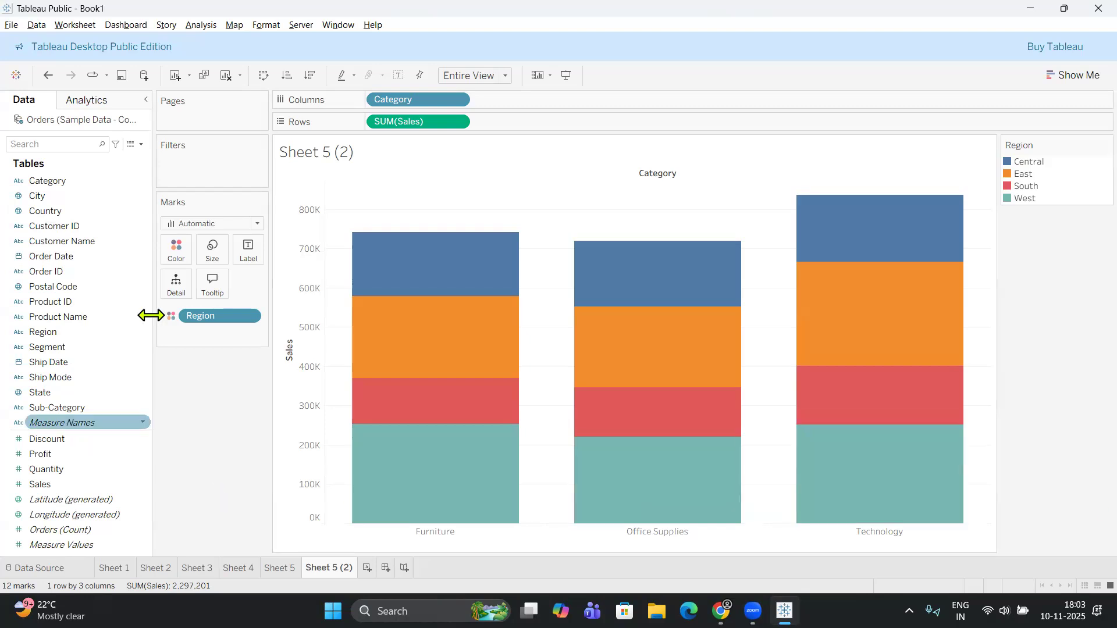
left_click_drag(229, 316, 187, 416)
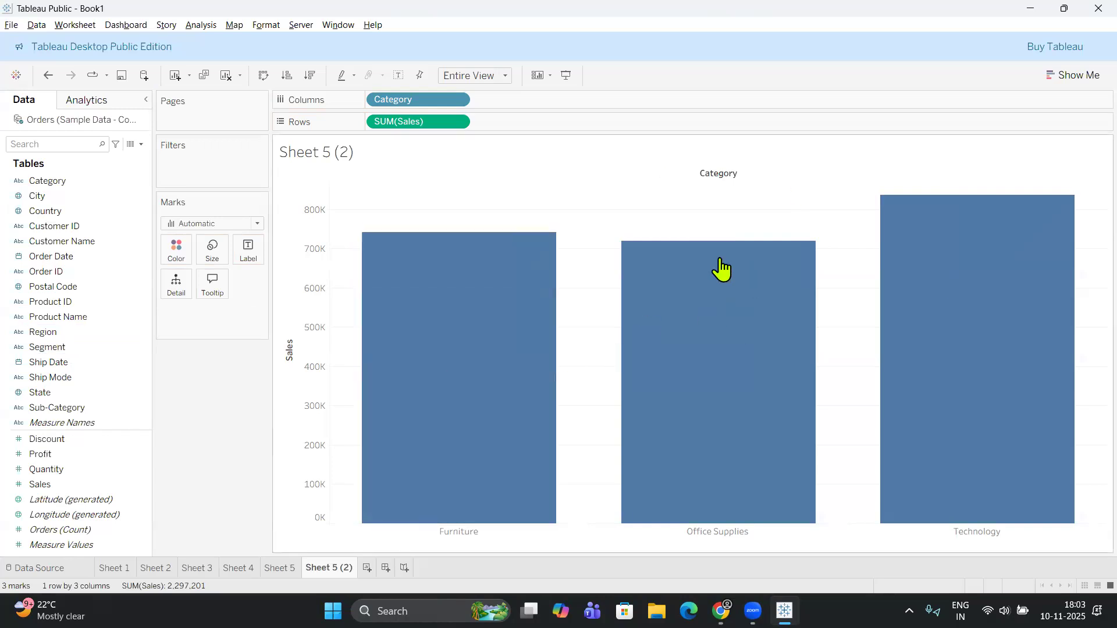
mouse_move(521, 297)
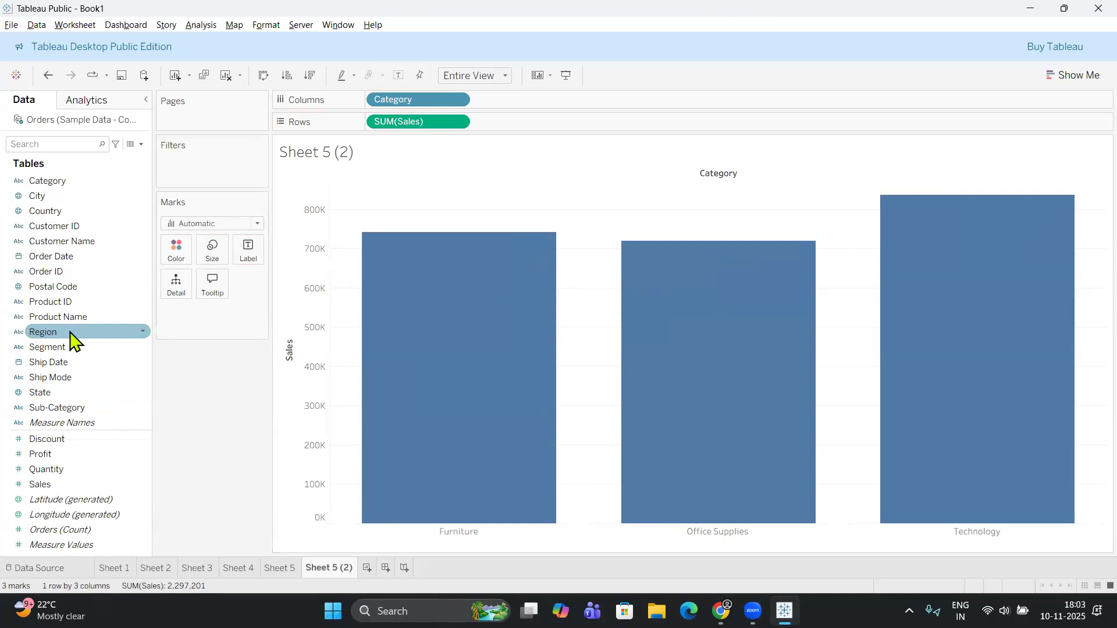
Color the duplicate sheet's bars by Region and sort the categories by descending Sales, ending back on Sheet 5.
left_click_drag(190, 349, 174, 248)
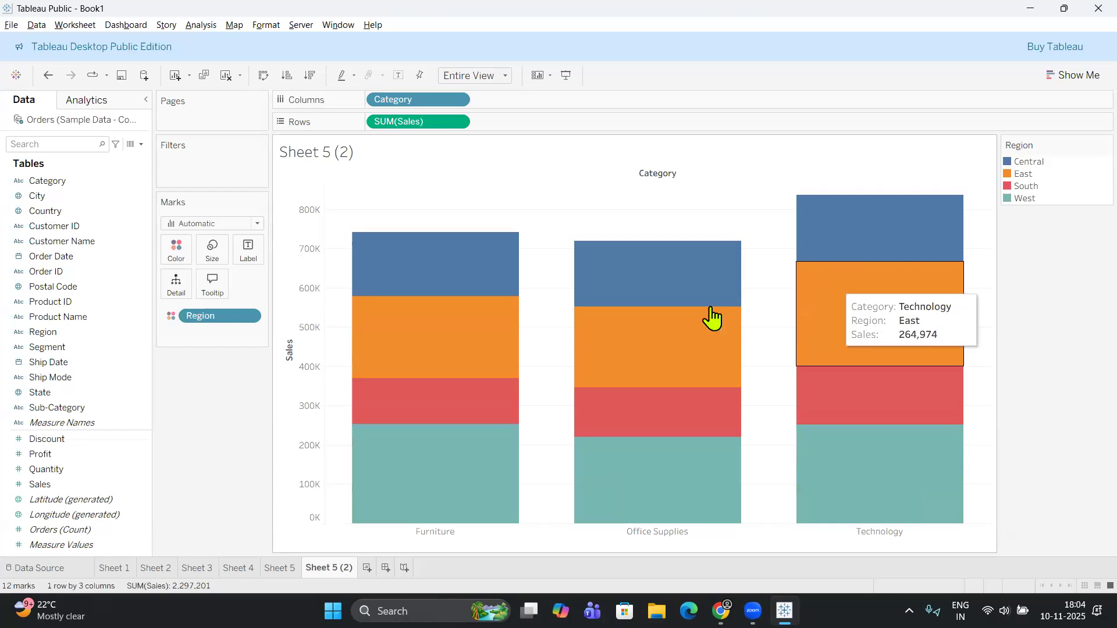
left_click(311, 76)
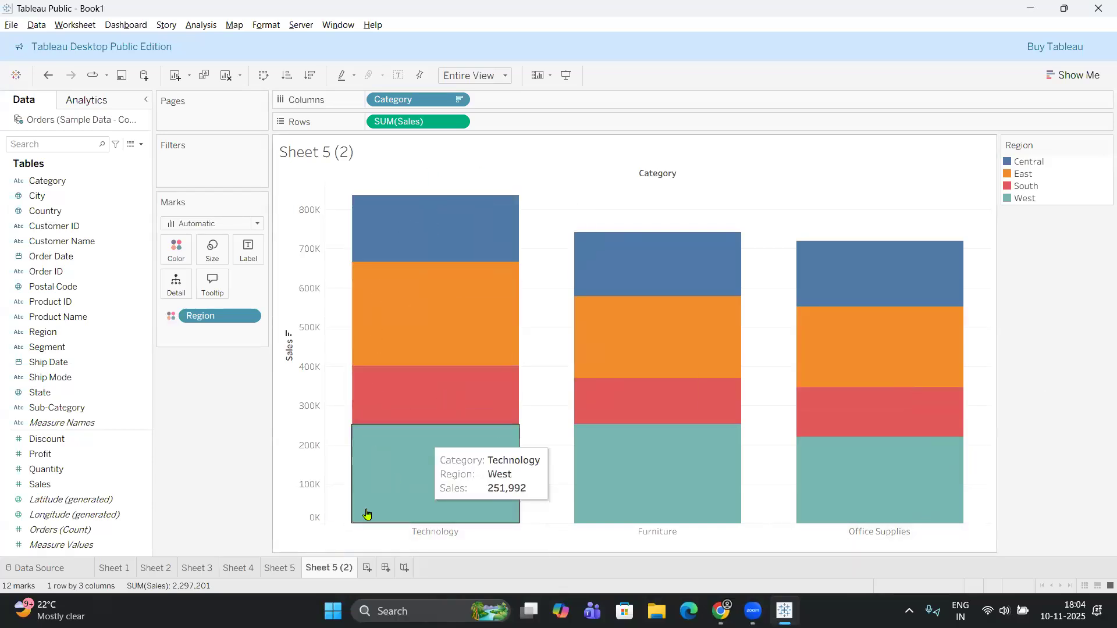
left_click(279, 567)
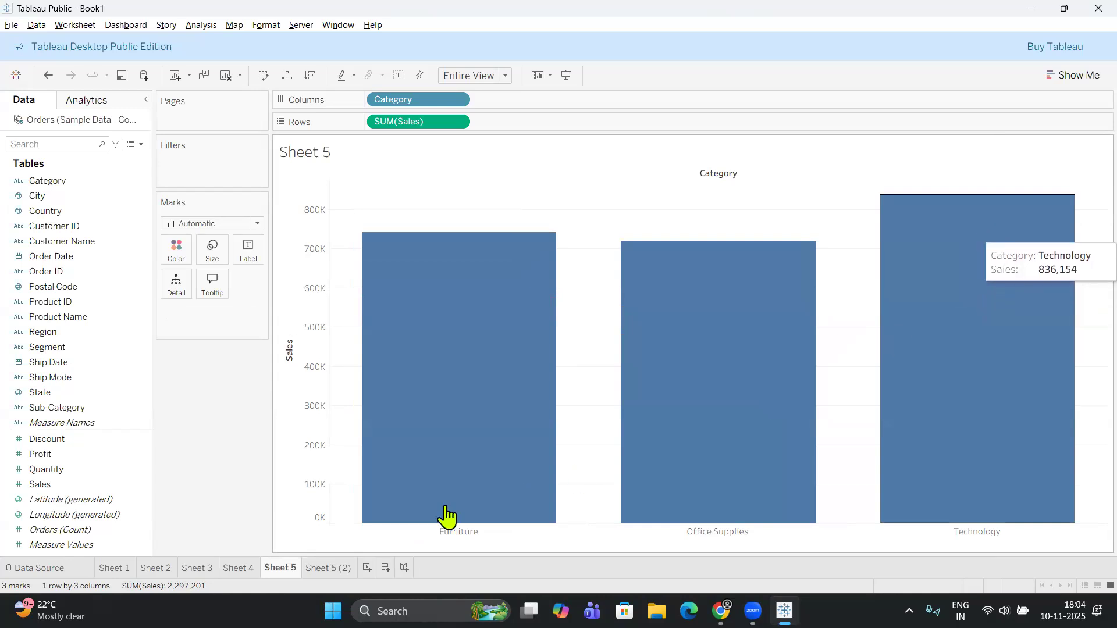
Compare the single-color category bars on Sheet 5 with the Region-colored stacked bars on Sheet 5 (2).
left_click(327, 569)
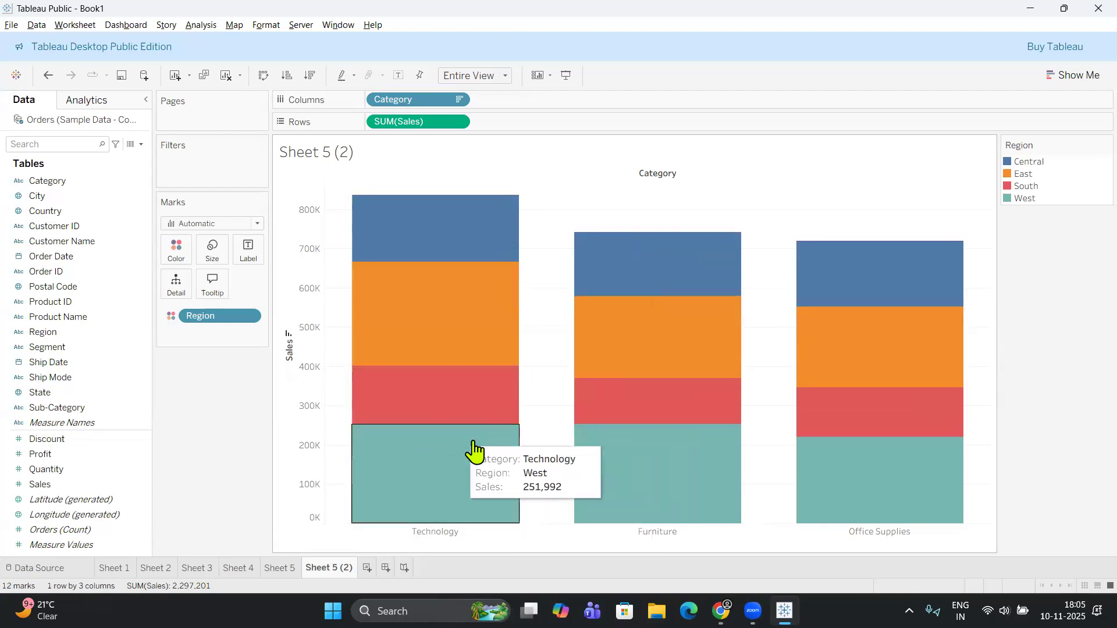
left_click(281, 570)
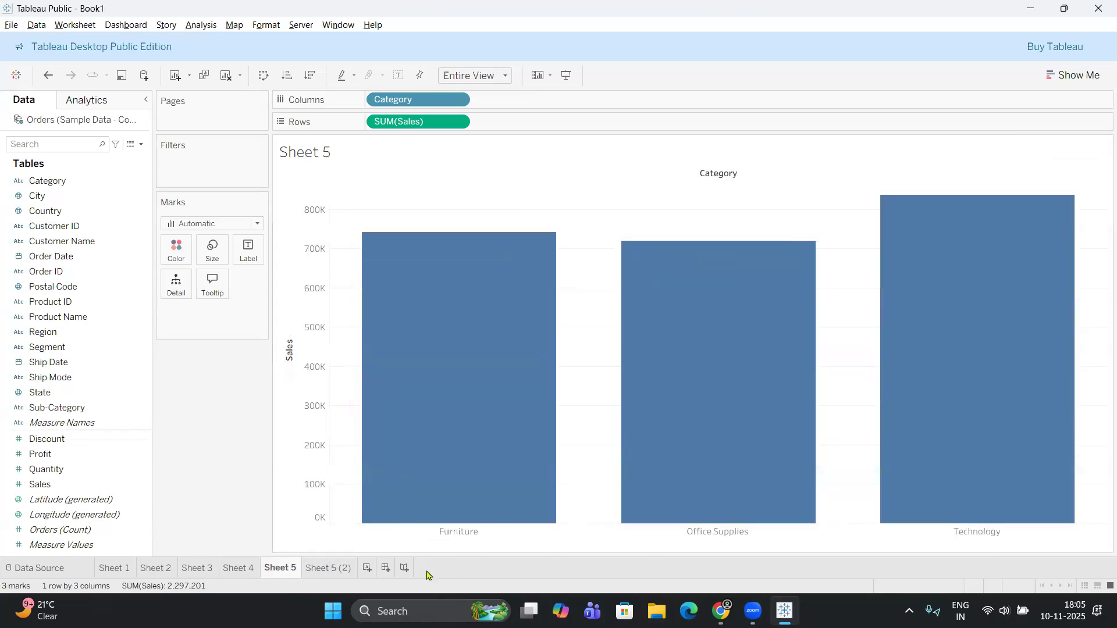
left_click(341, 573)
left_click(285, 564)
left_click(324, 570)
left_click(288, 573)
left_click(343, 570)
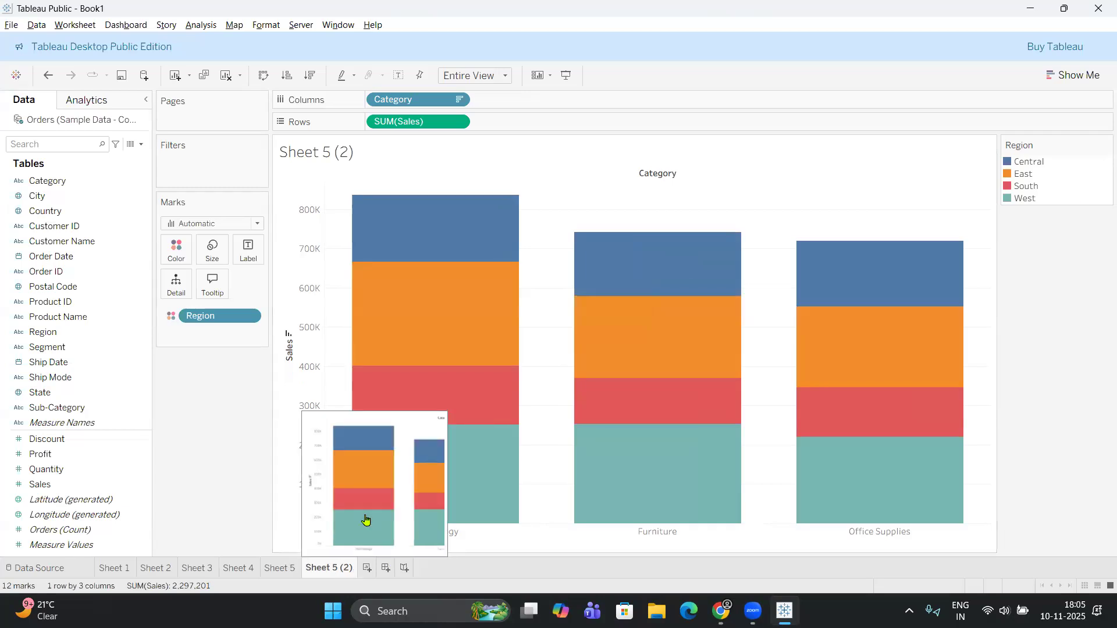
left_click(281, 570)
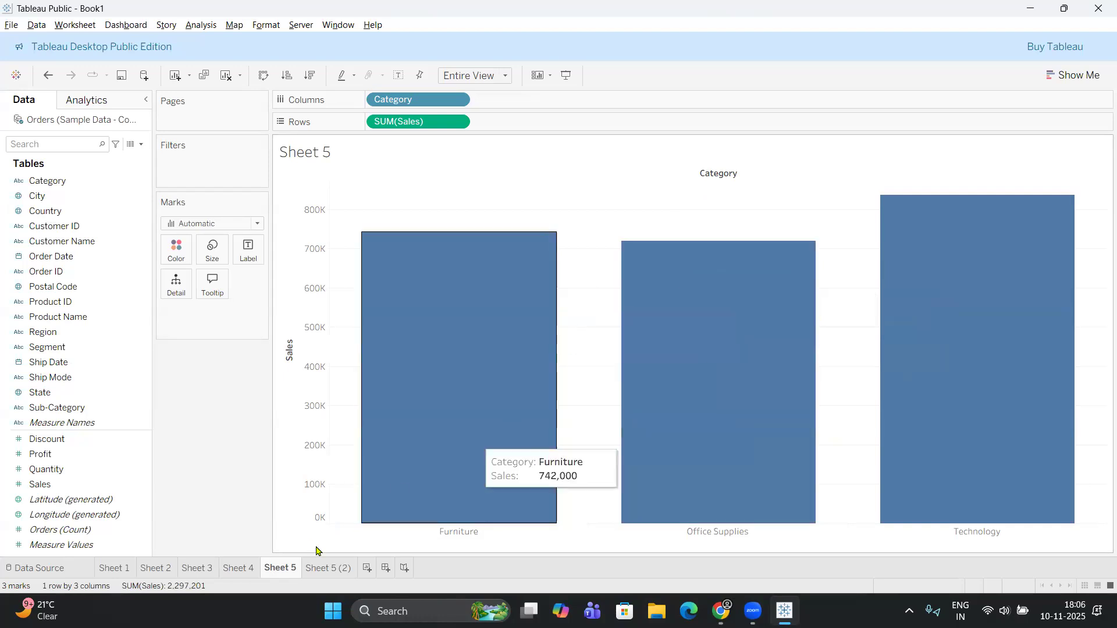
Examine the regional segments of each category on Sheet 5 (2) against the category totals on Sheet 5.
left_click(327, 567)
mouse_move(631, 272)
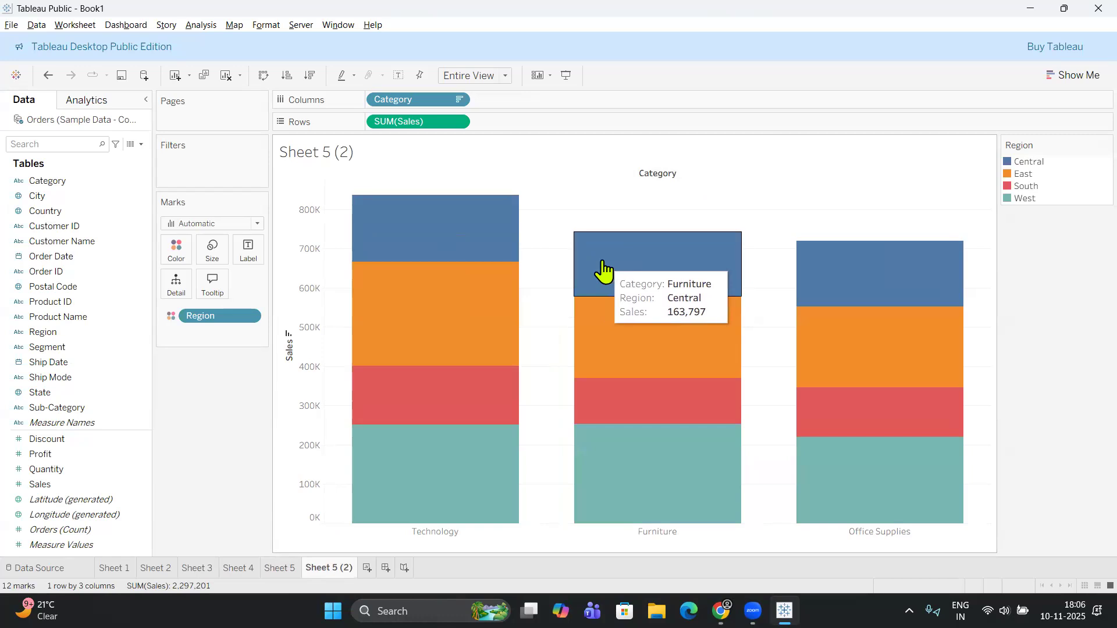
mouse_move(659, 382)
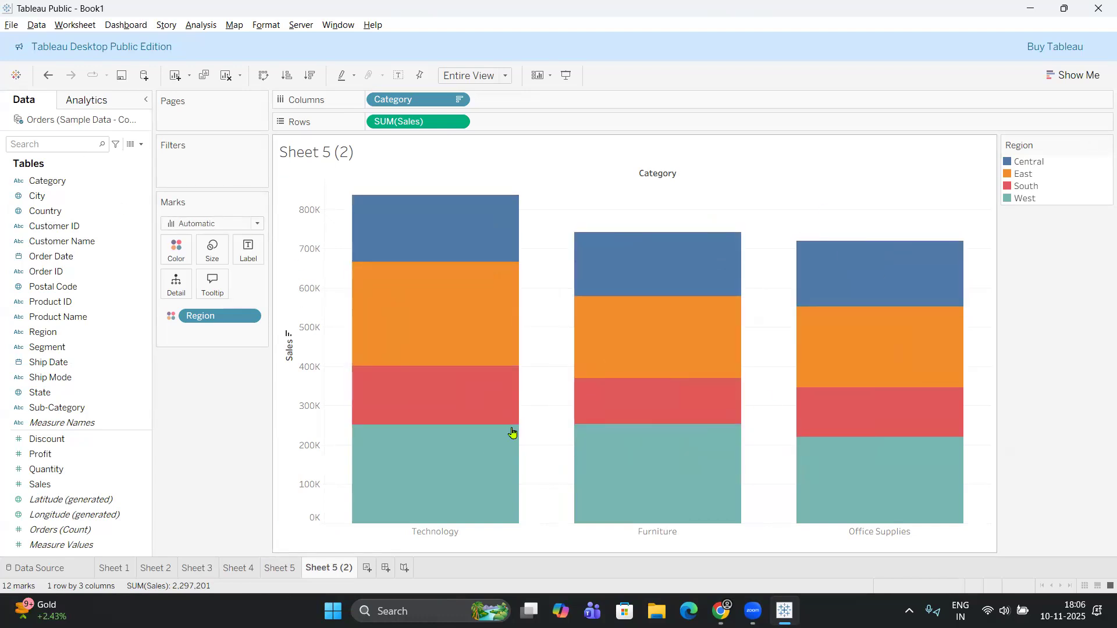
left_click(271, 570)
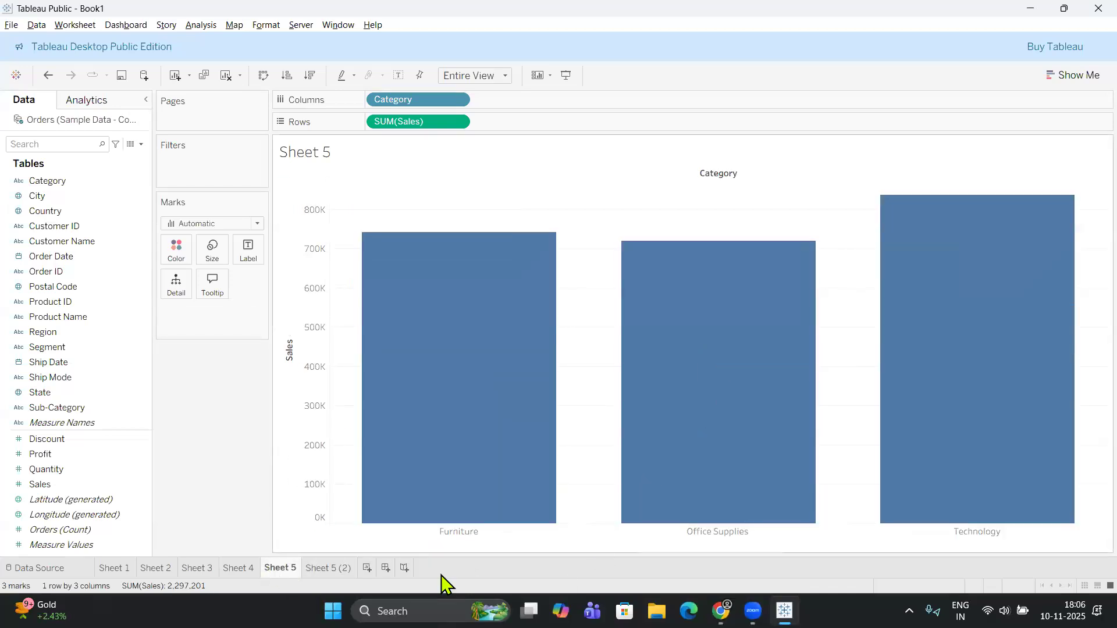
left_click(330, 569)
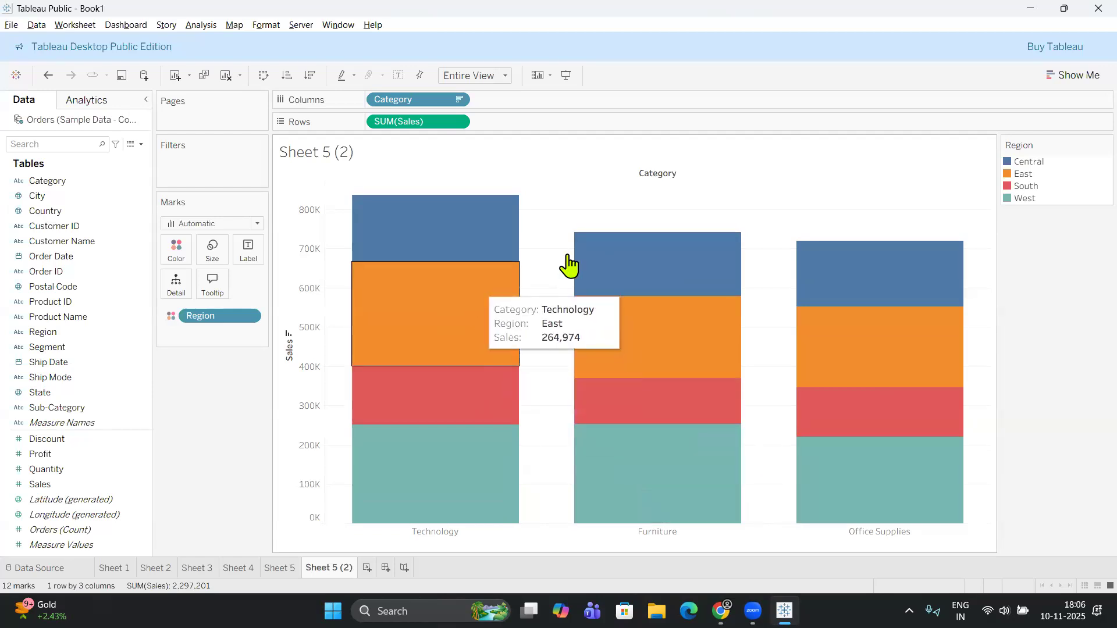
left_click(56, 210)
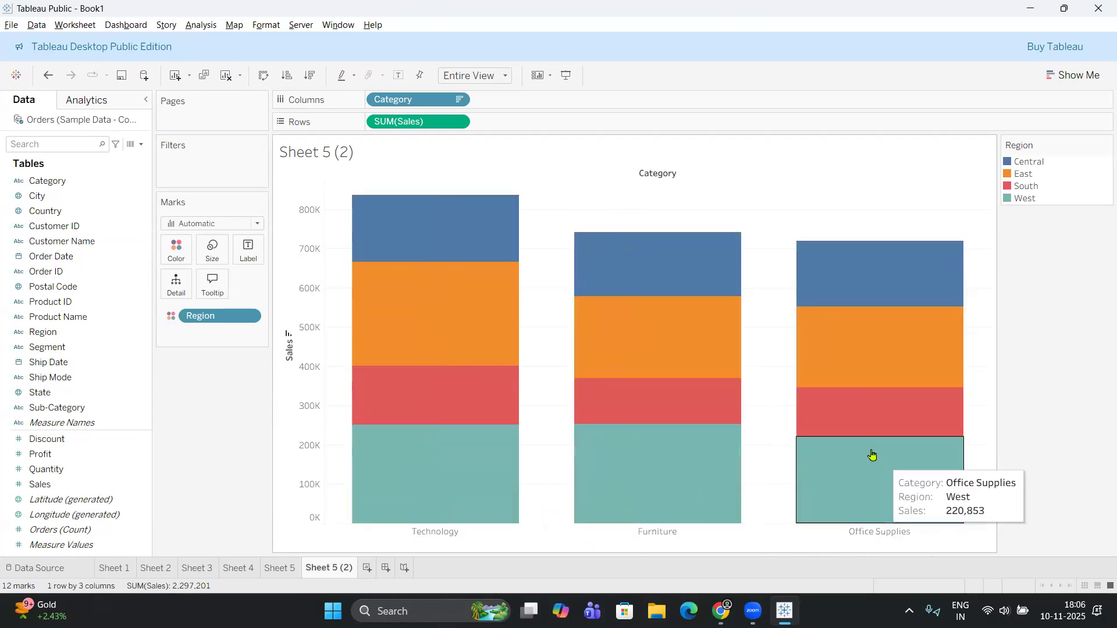
left_click(280, 573)
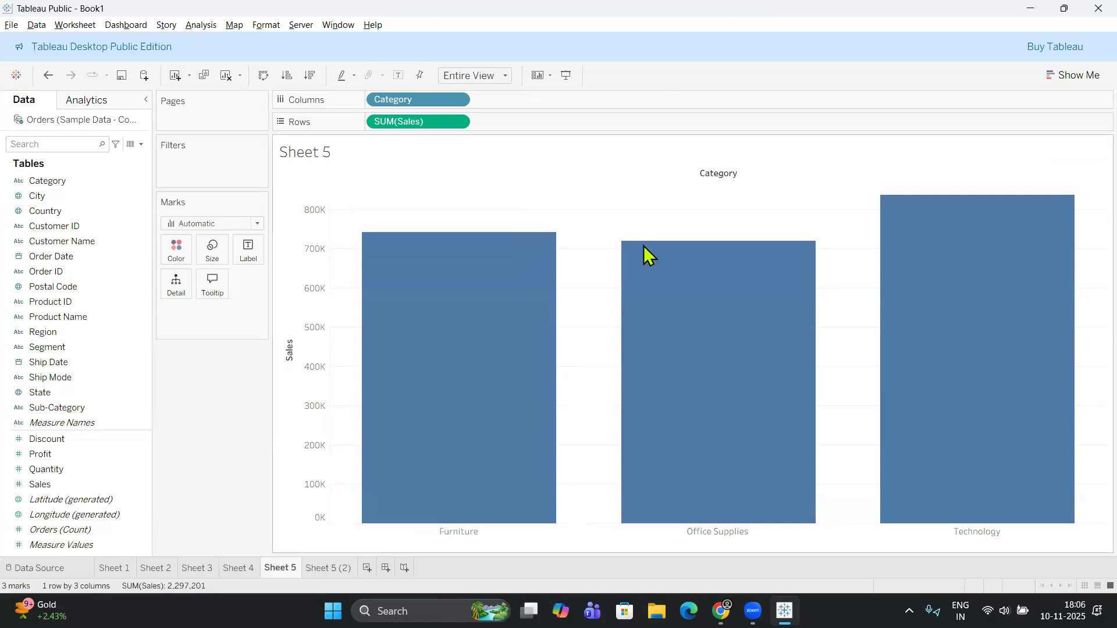
mouse_move(916, 347)
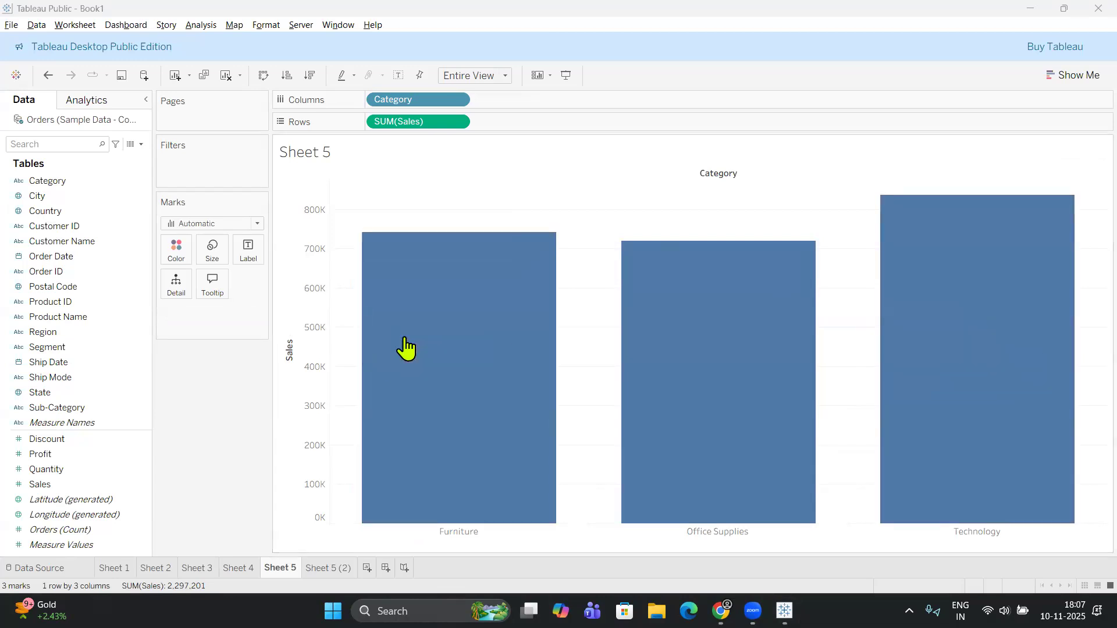
left_click(335, 575)
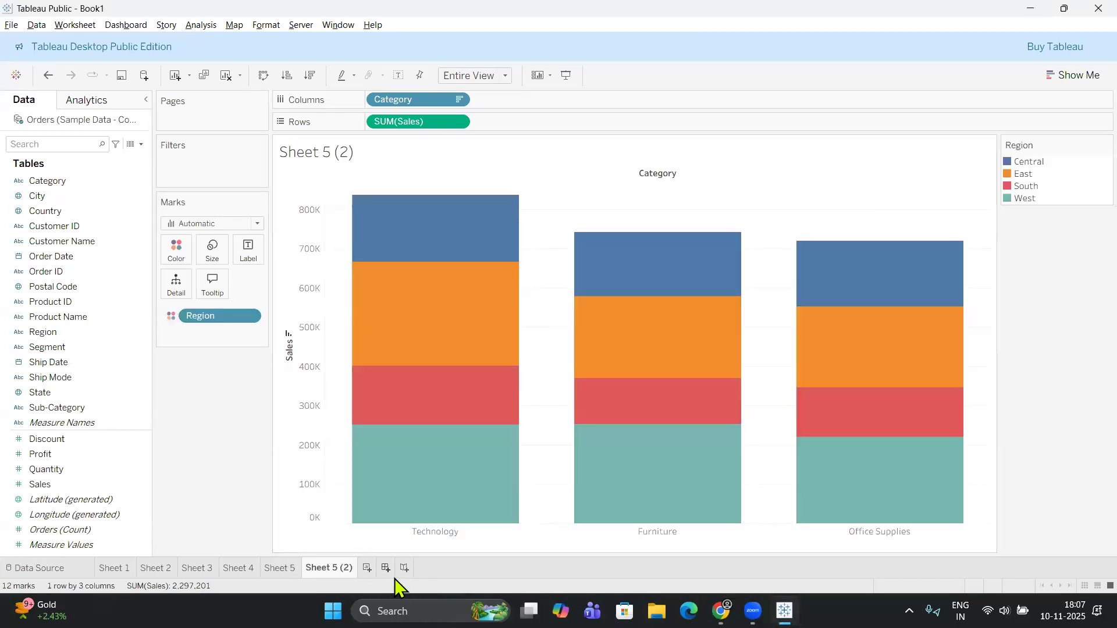
Duplicate Sheet 5 again, place the new copy after Sheet 5 (2) and open it.
right_click(285, 572)
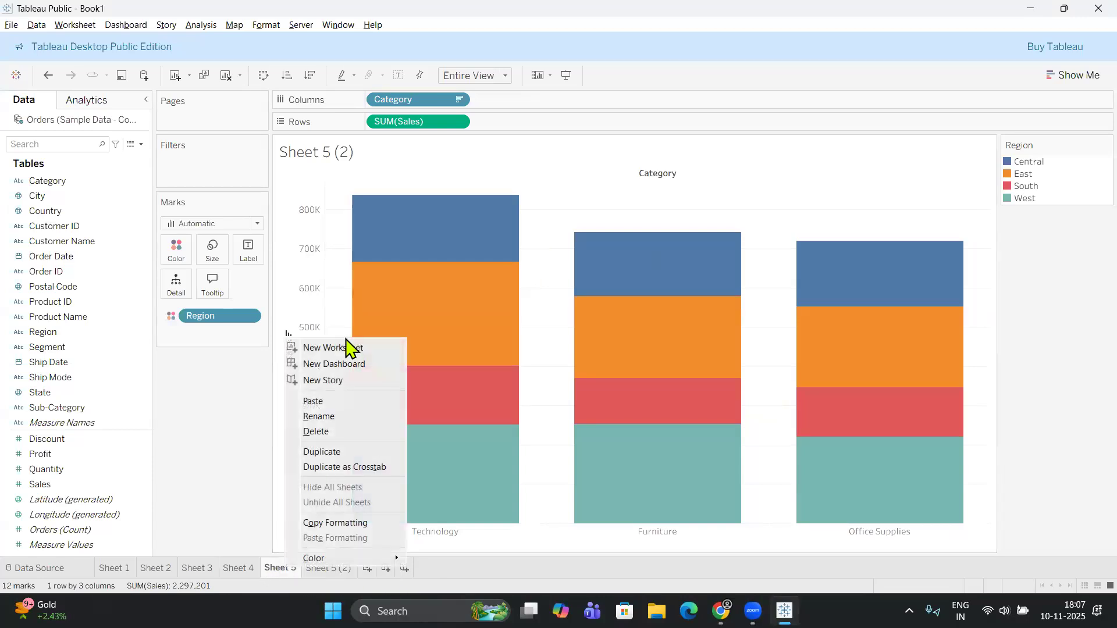
left_click(345, 452)
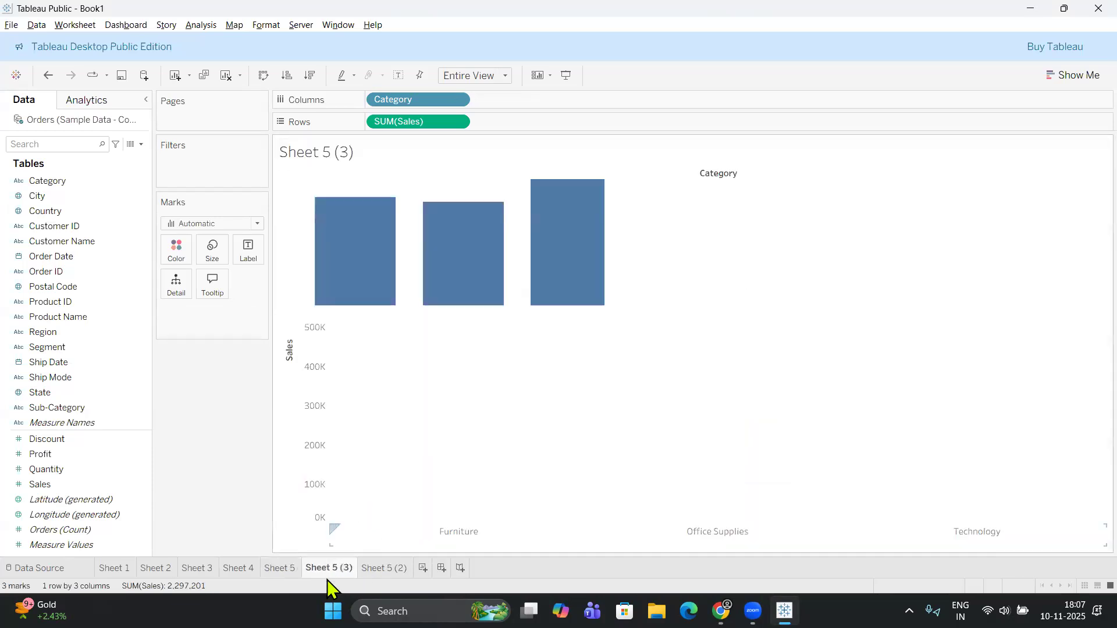
mouse_move(377, 563)
left_mouse_down()
mouse_move(417, 567)
mouse_move(318, 578)
left_mouse_up()
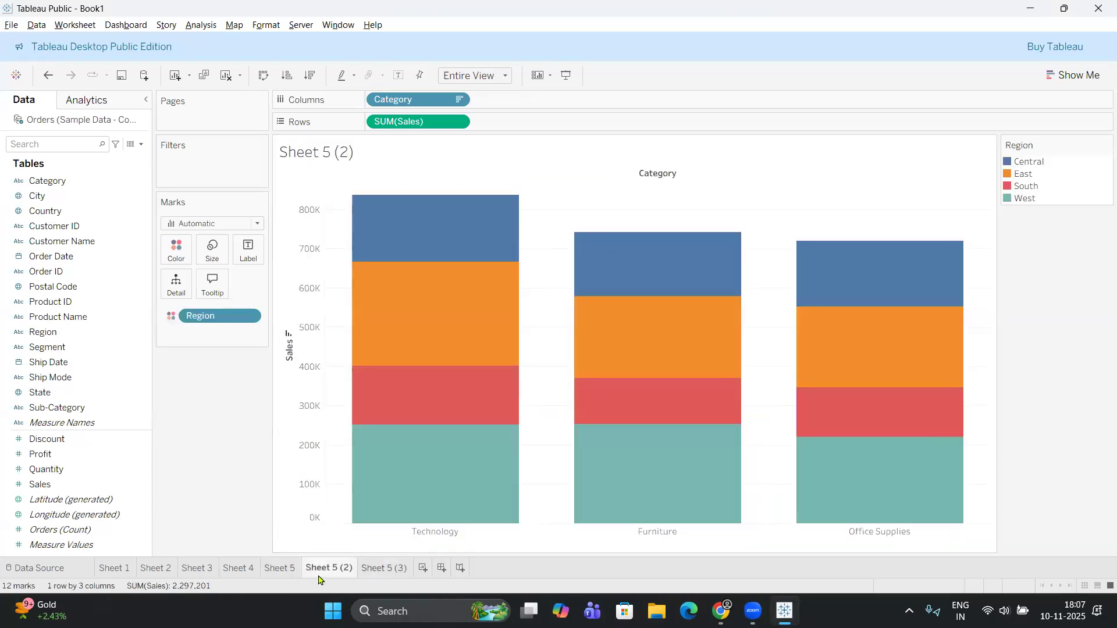
left_click(390, 571)
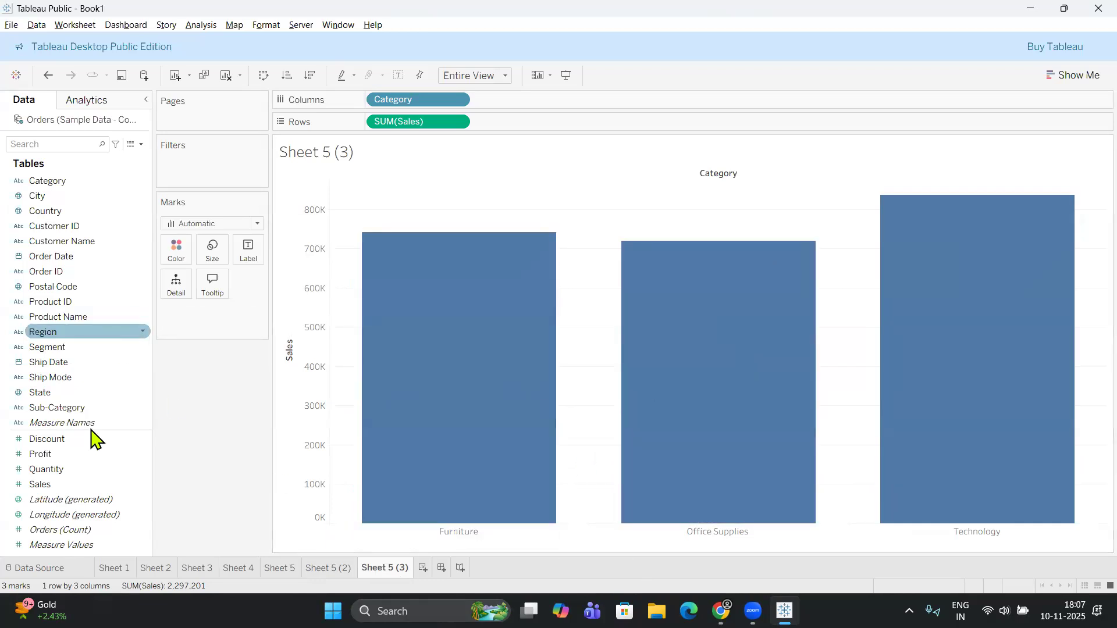
Add Region to Rows ahead of Sales on Sheet 5 (3), try removing Sales and undo its removal.
left_click_drag(52, 336, 456, 293)
left_click_drag(457, 337, 505, 128)
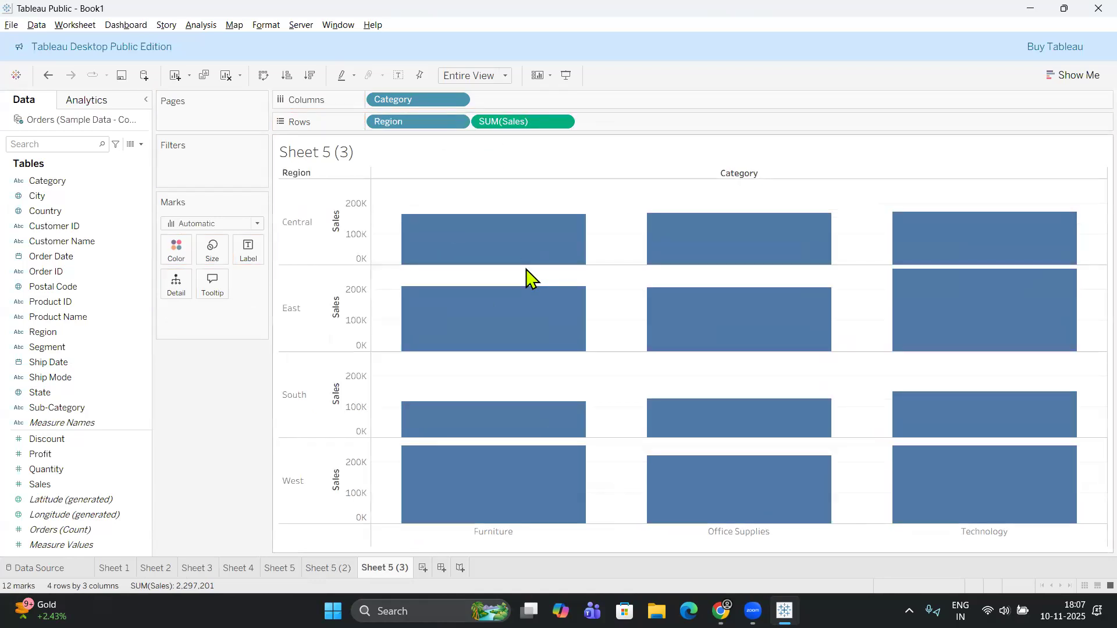
left_click_drag(507, 123, 187, 361)
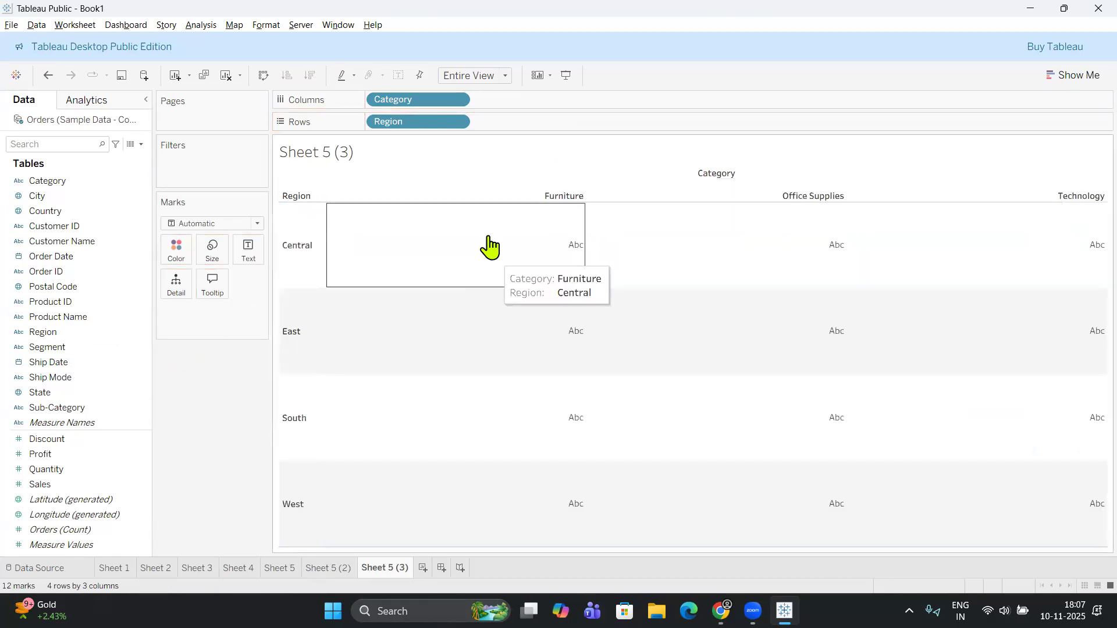
key("ctrl+z")
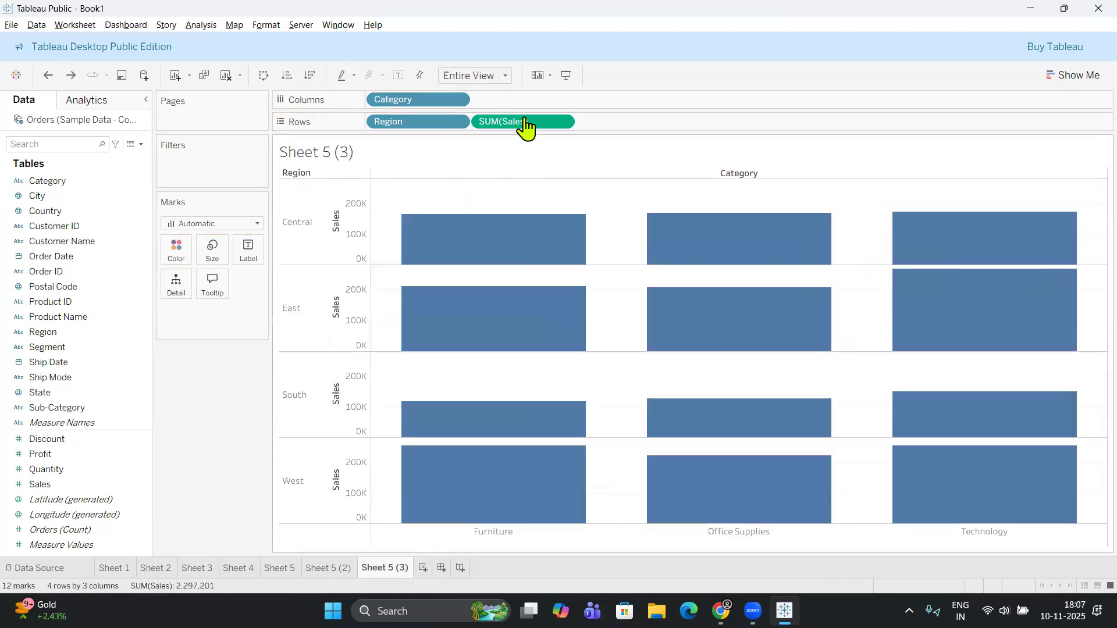
Move Region from Rows to Color on Sheet 5 (3) and convert the chart to side-by-side bars.
left_click_drag(434, 123, 179, 241)
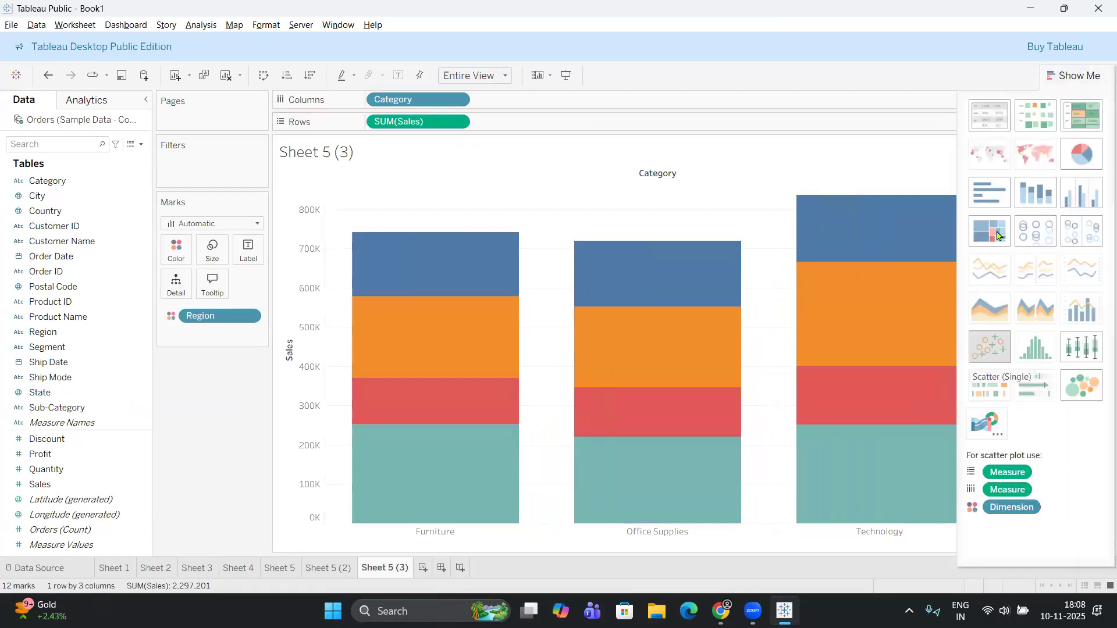
left_click(1089, 198)
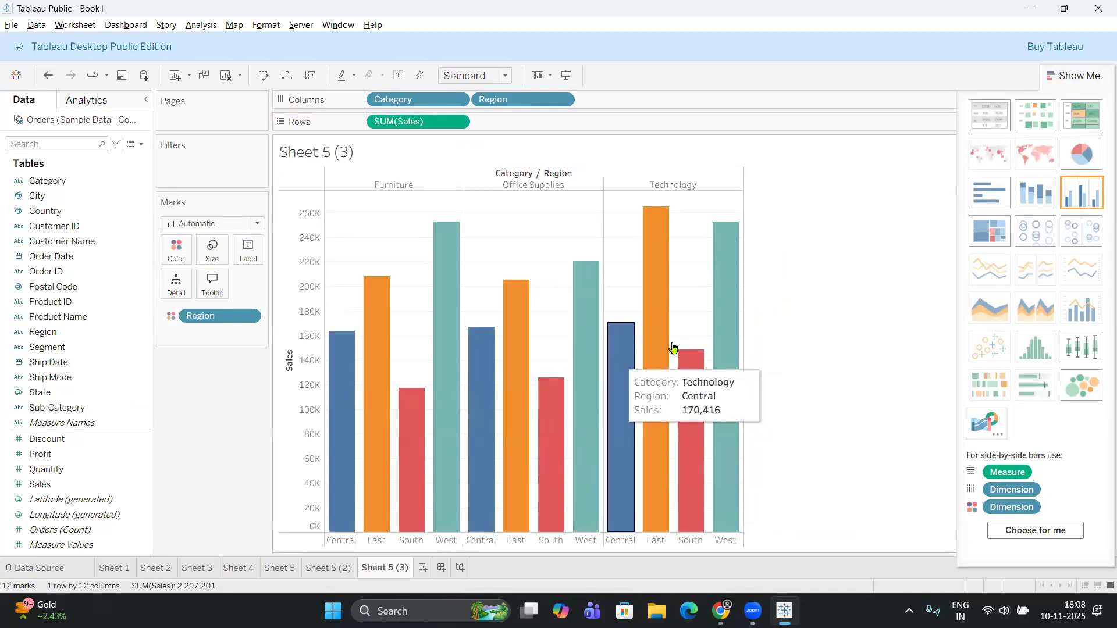
mouse_move(642, 304)
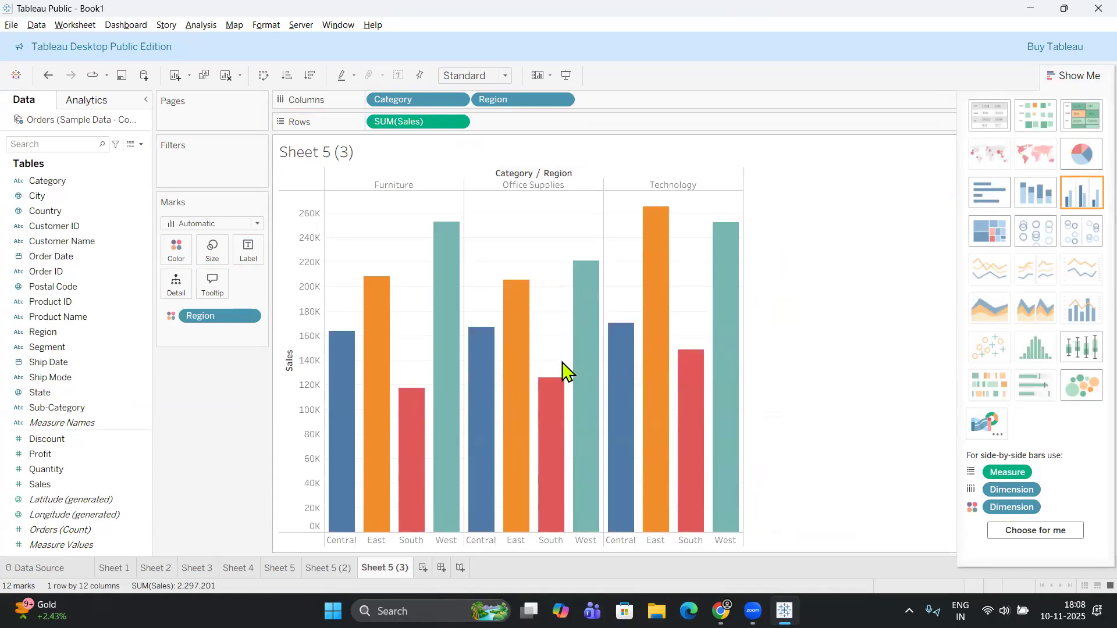
Fit the side-by-side bar chart on Sheet 5 (3) to Entire View and close the Show Me chart gallery.
left_click(334, 568)
left_click(280, 567)
left_click(384, 569)
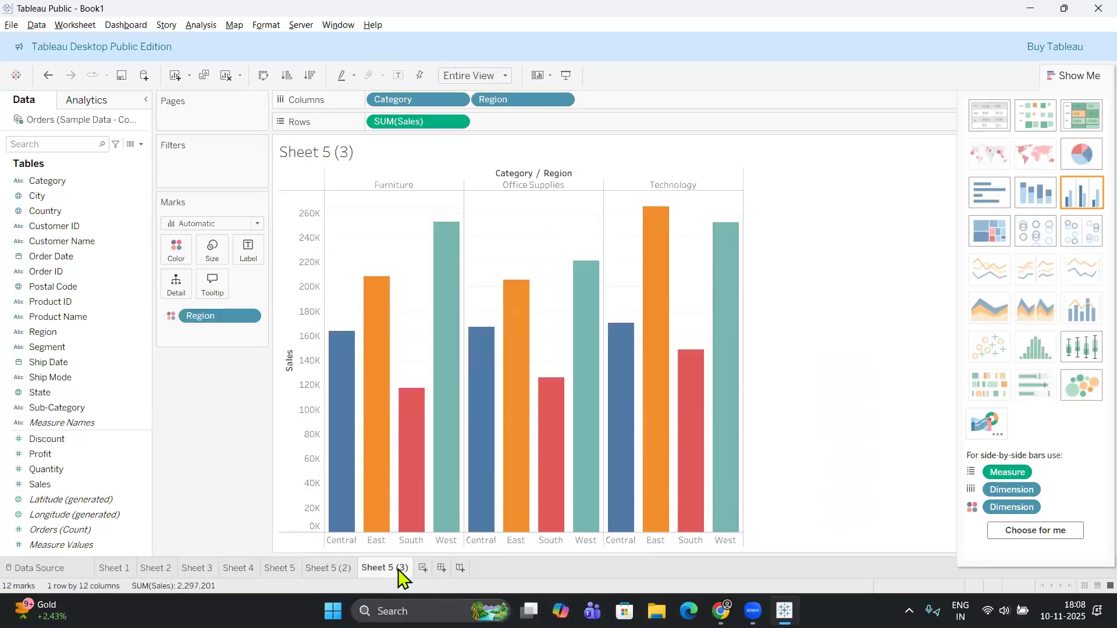
left_click(506, 77)
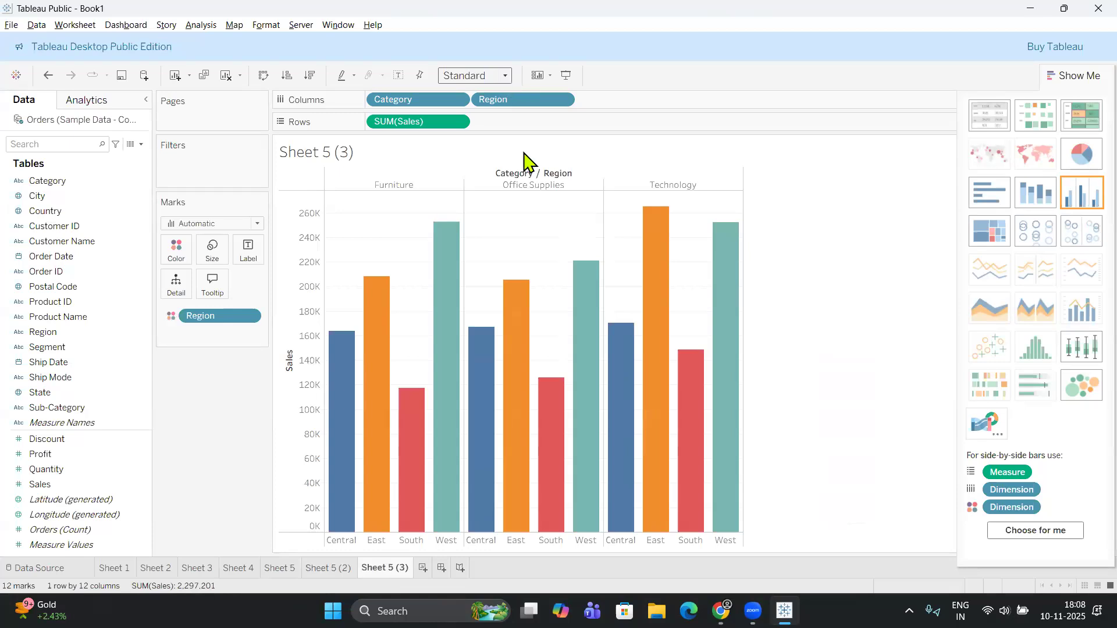
left_click(498, 138)
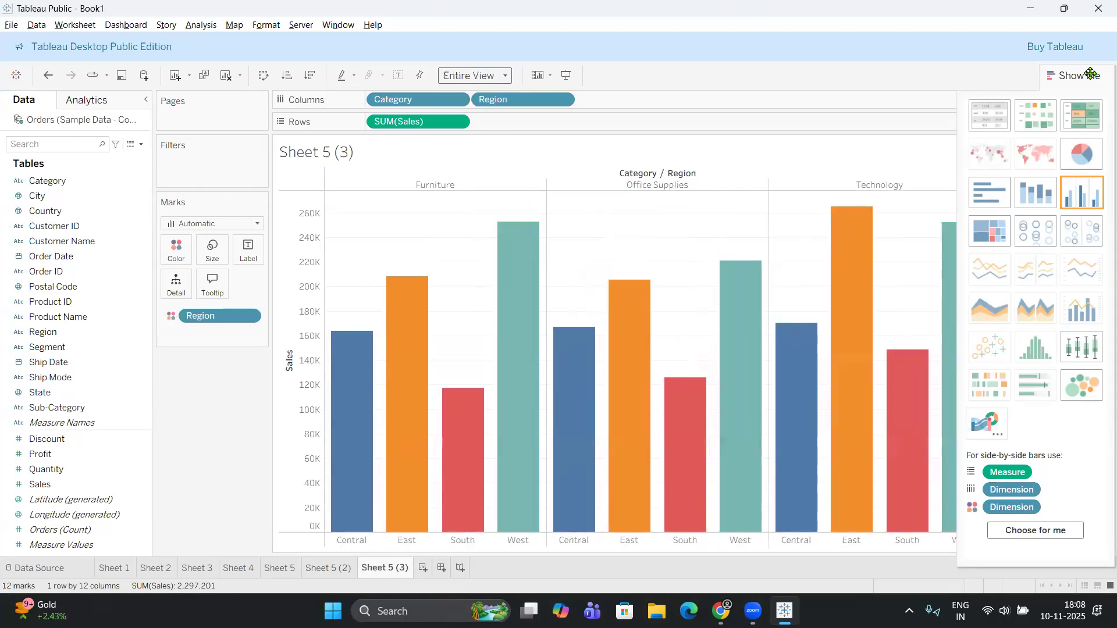
left_click(1091, 76)
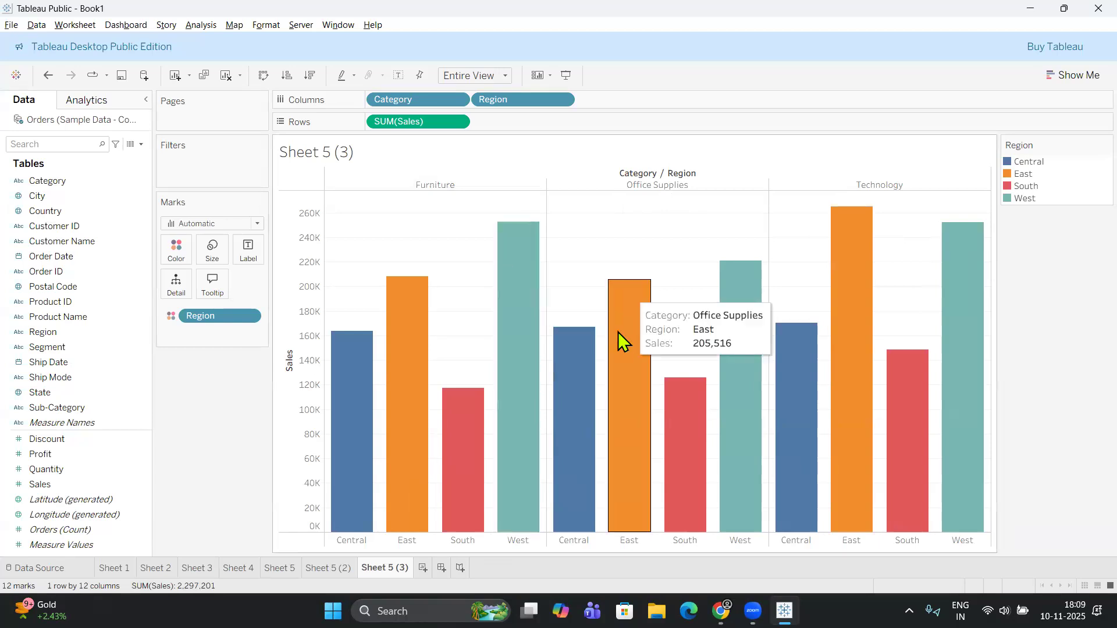
Compare the simple bars on Sheet 5, stacked bars on Sheet 5 (2) and side-by-side bars on Sheet 5 (3).
left_click(344, 570)
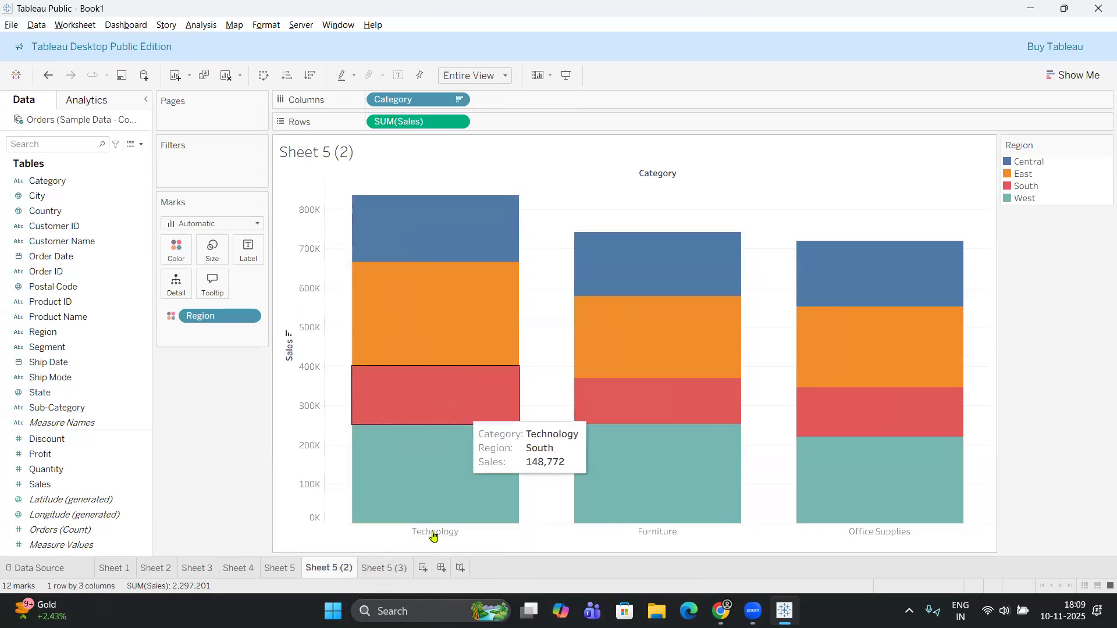
left_click(383, 570)
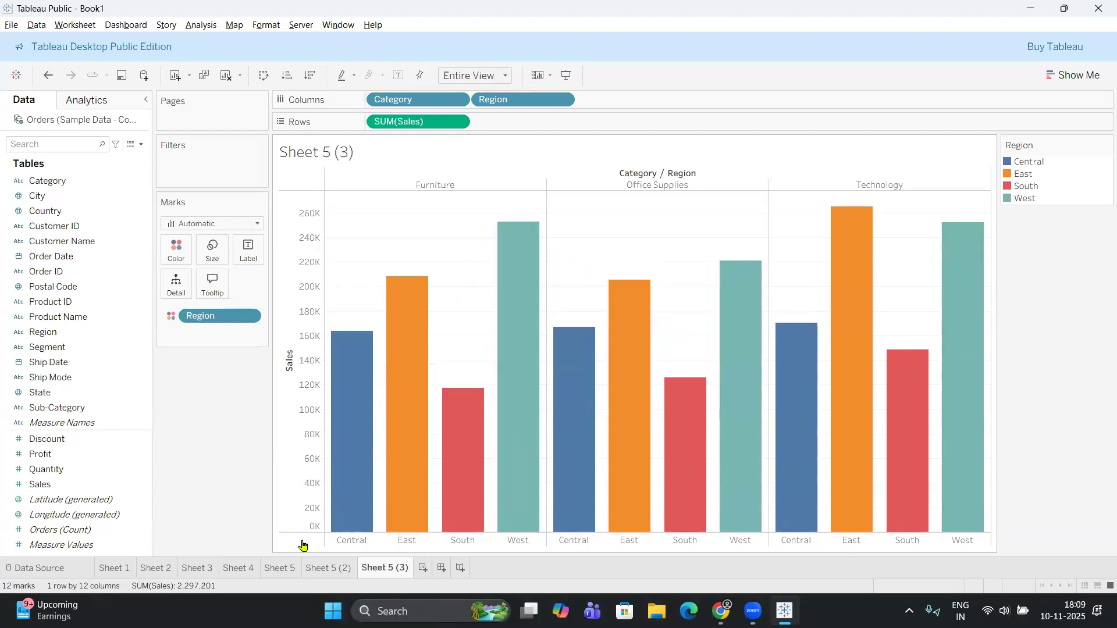
left_click(330, 569)
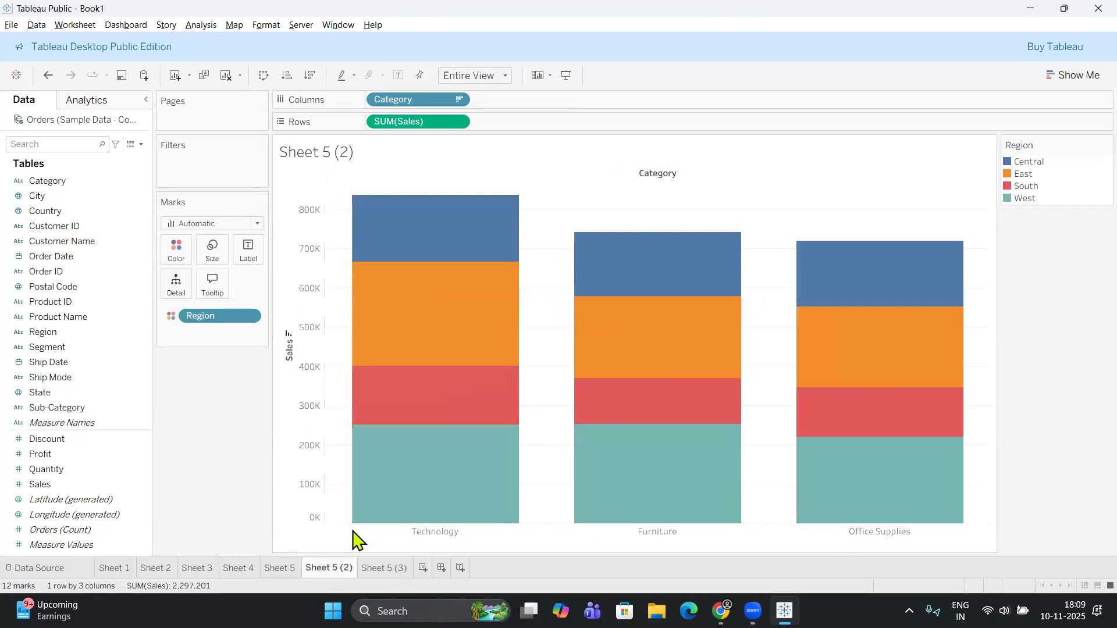
left_click(283, 569)
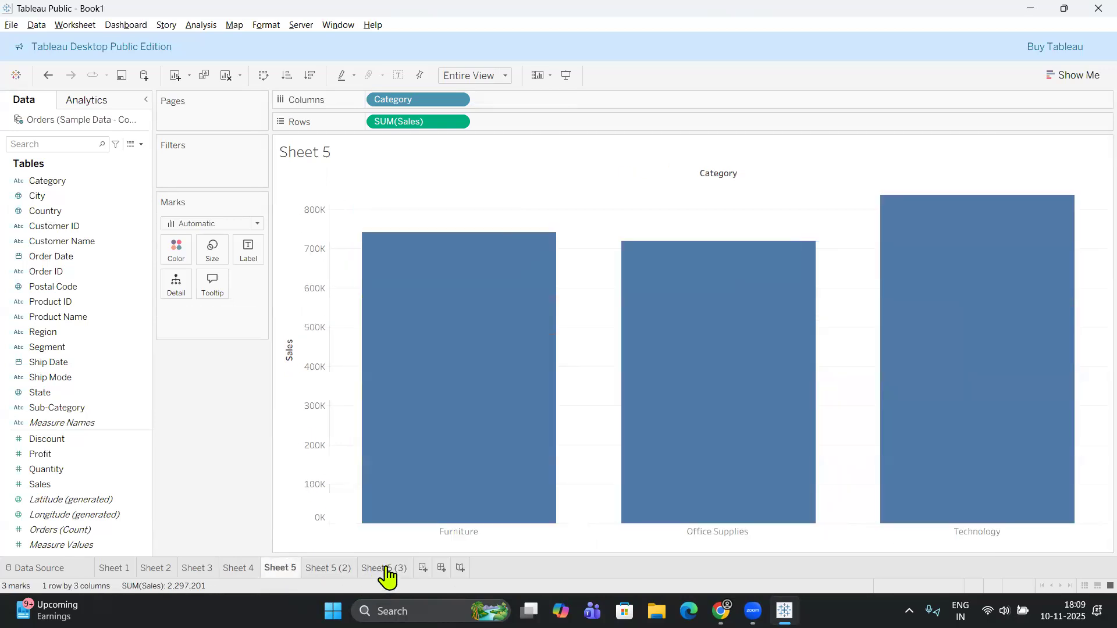
left_click(386, 569)
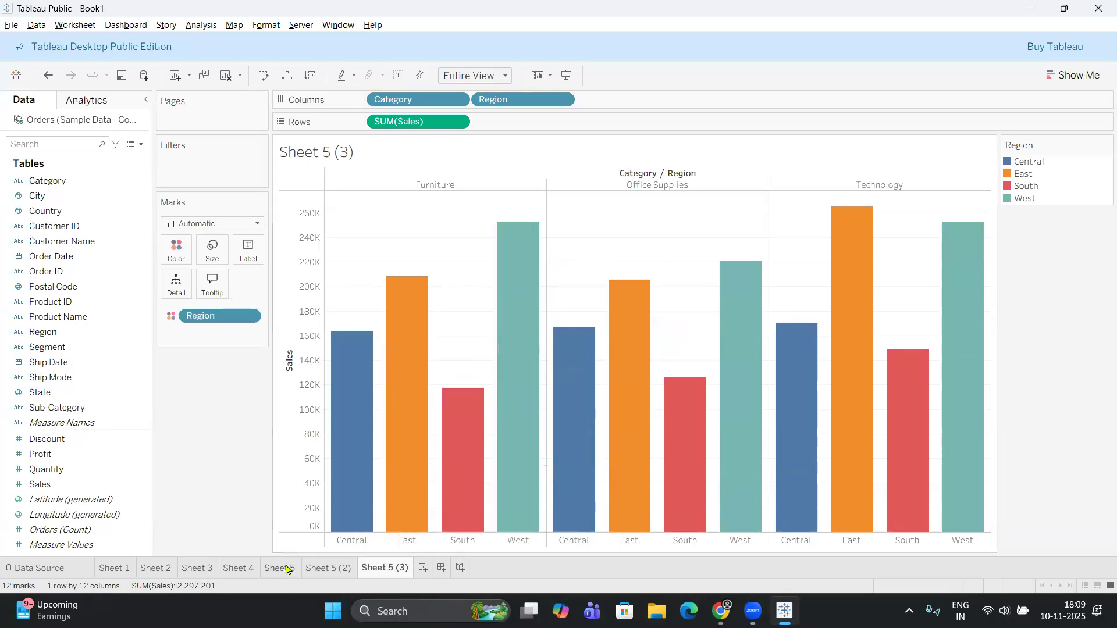
left_click(327, 570)
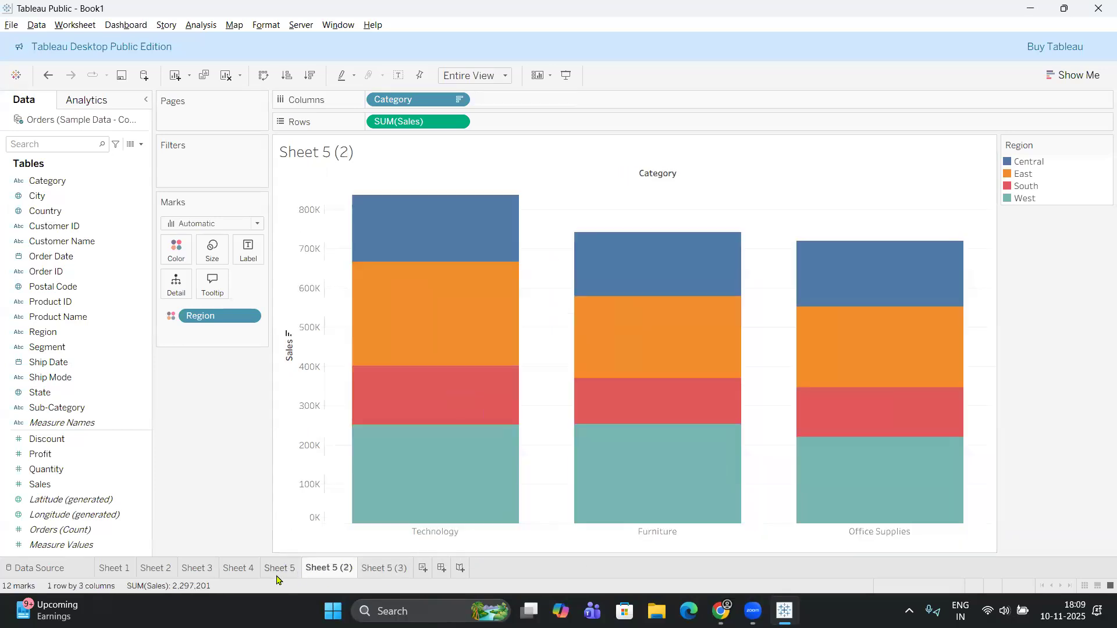
left_click(278, 573)
left_click(378, 570)
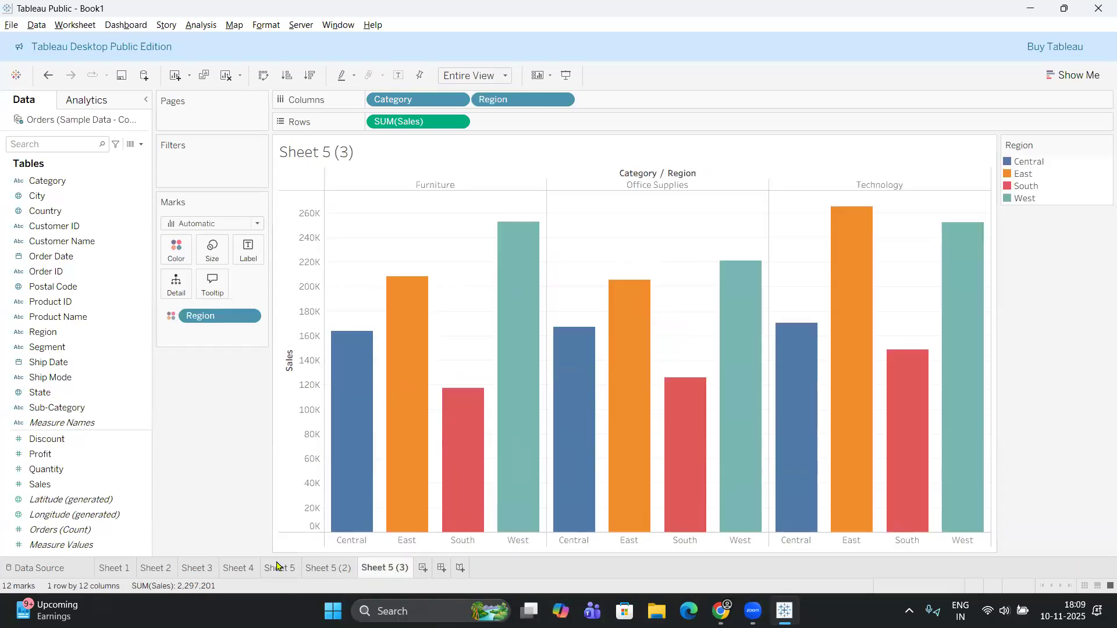
left_click(334, 573)
left_click(401, 572)
left_click(278, 569)
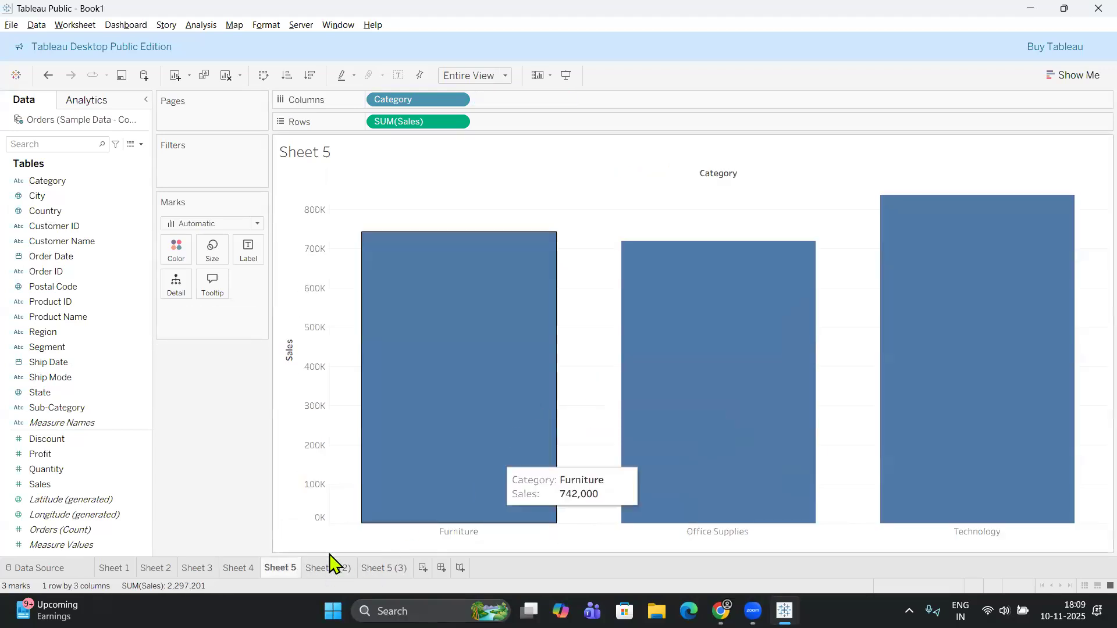
left_click(406, 572)
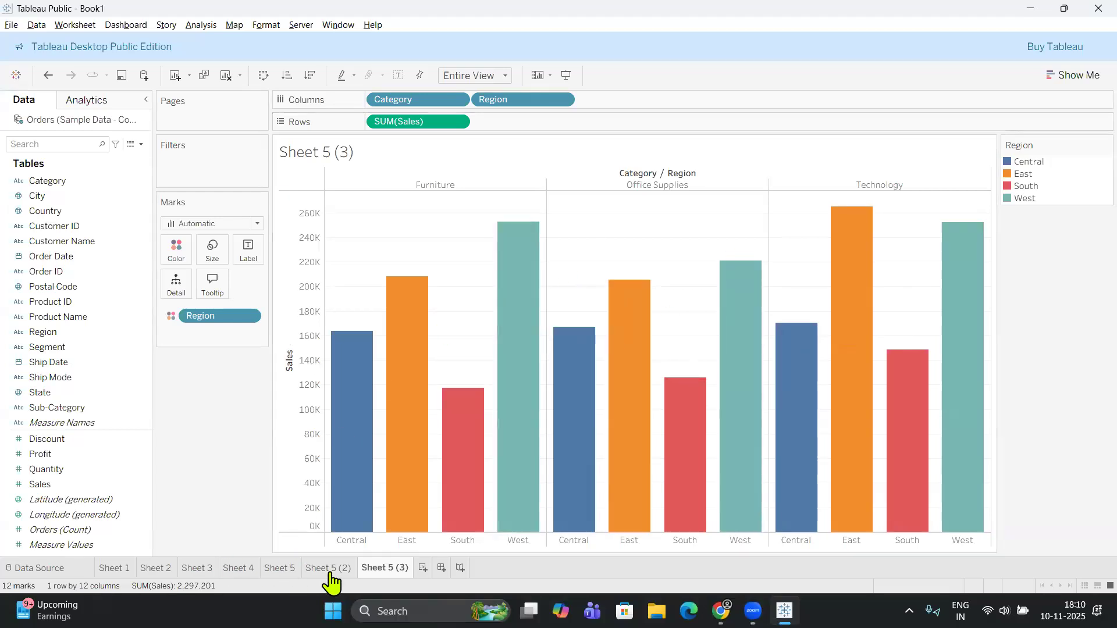
Swap rows and columns on Sheet 5 and Sheet 5 (3) to turn both bar charts horizontal.
left_click(273, 569)
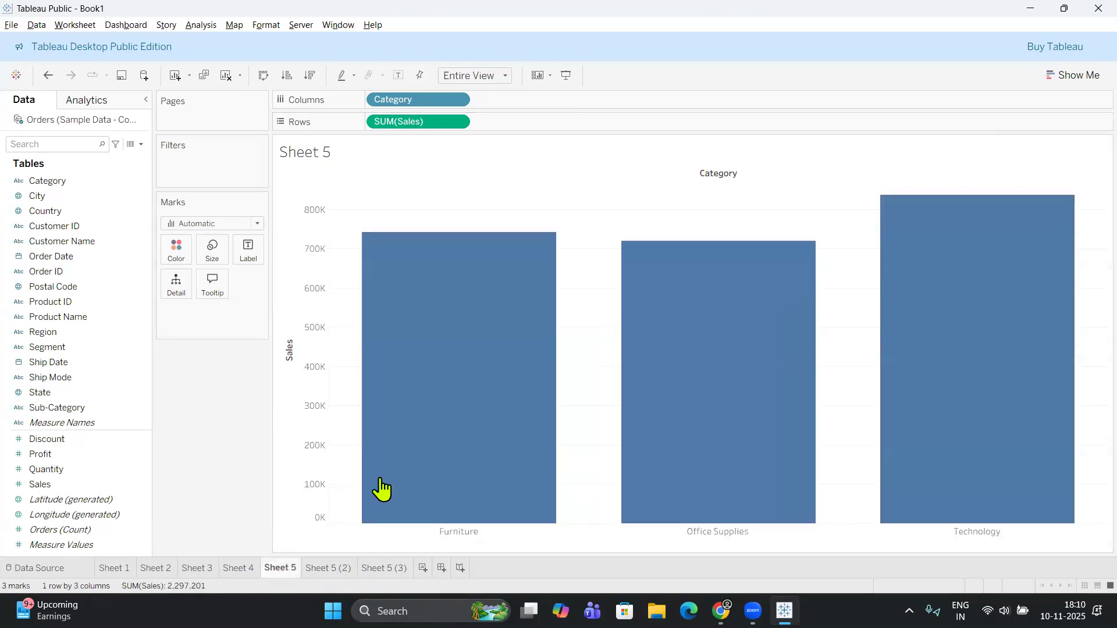
left_click(328, 573)
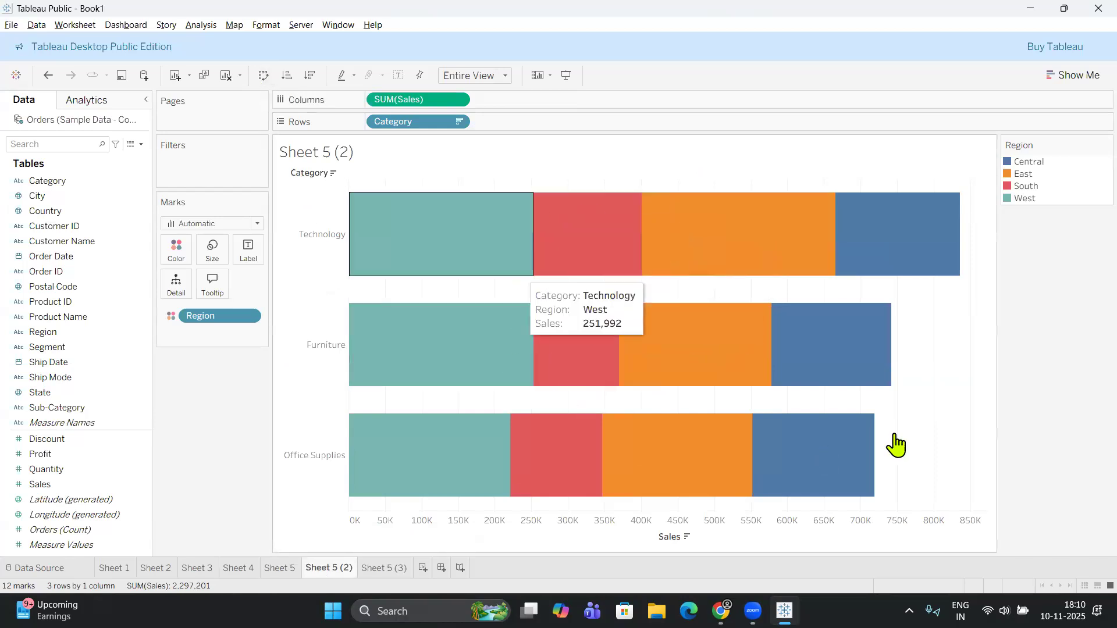
left_click(281, 570)
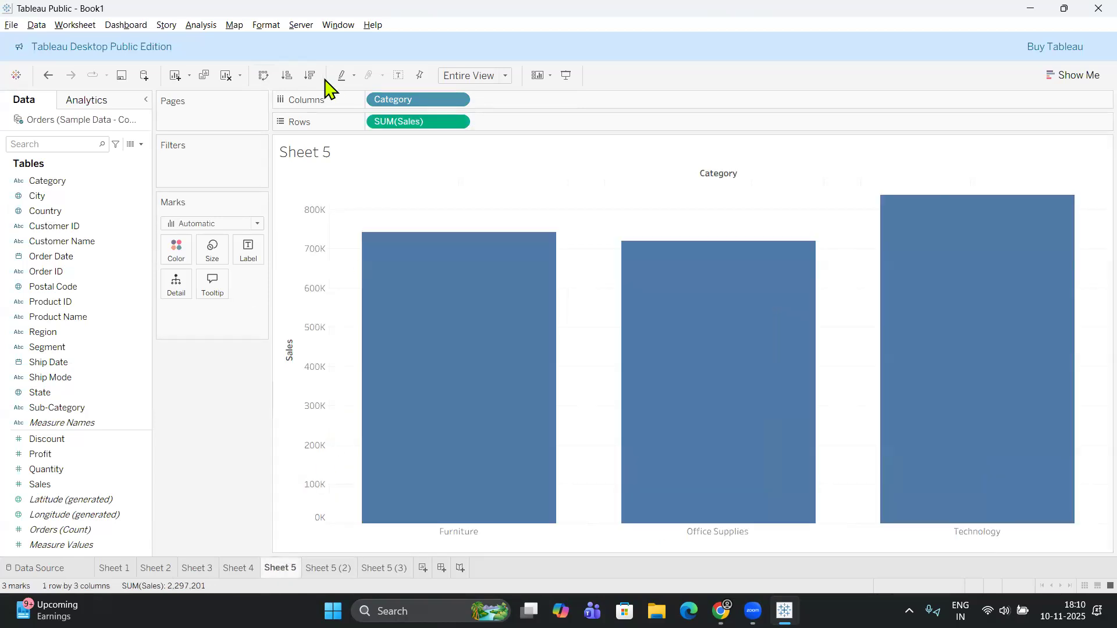
left_click(264, 77)
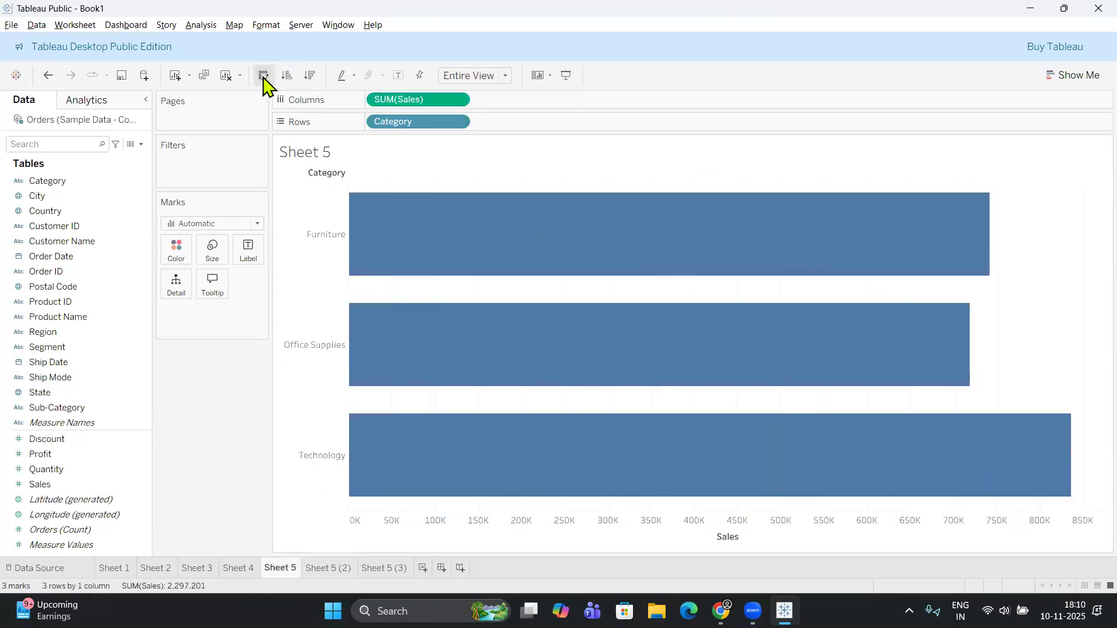
left_click(384, 568)
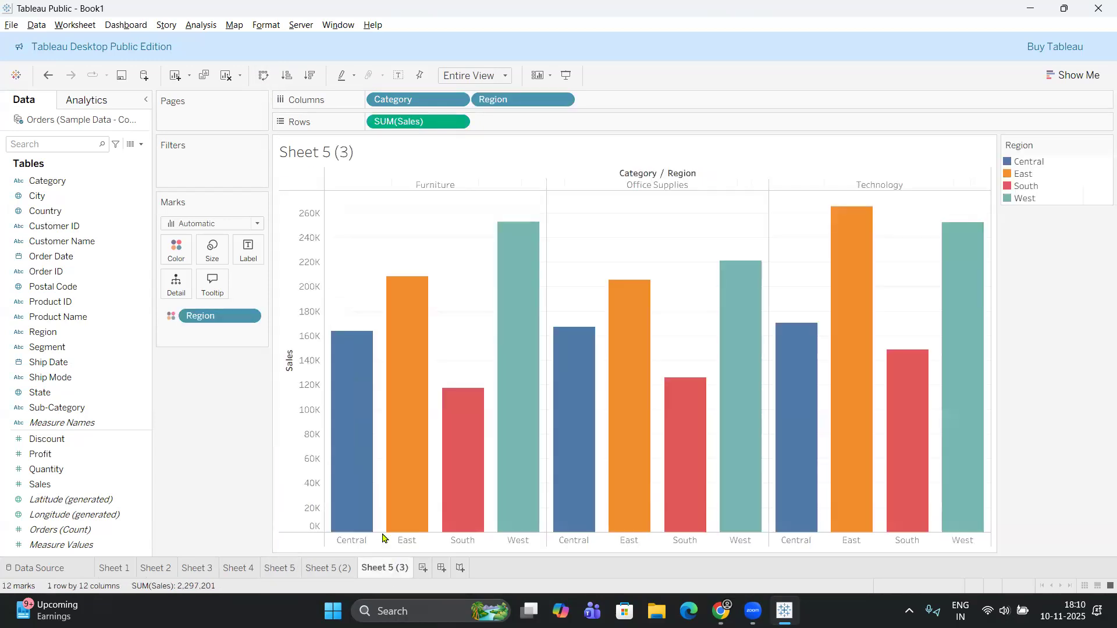
left_click(265, 78)
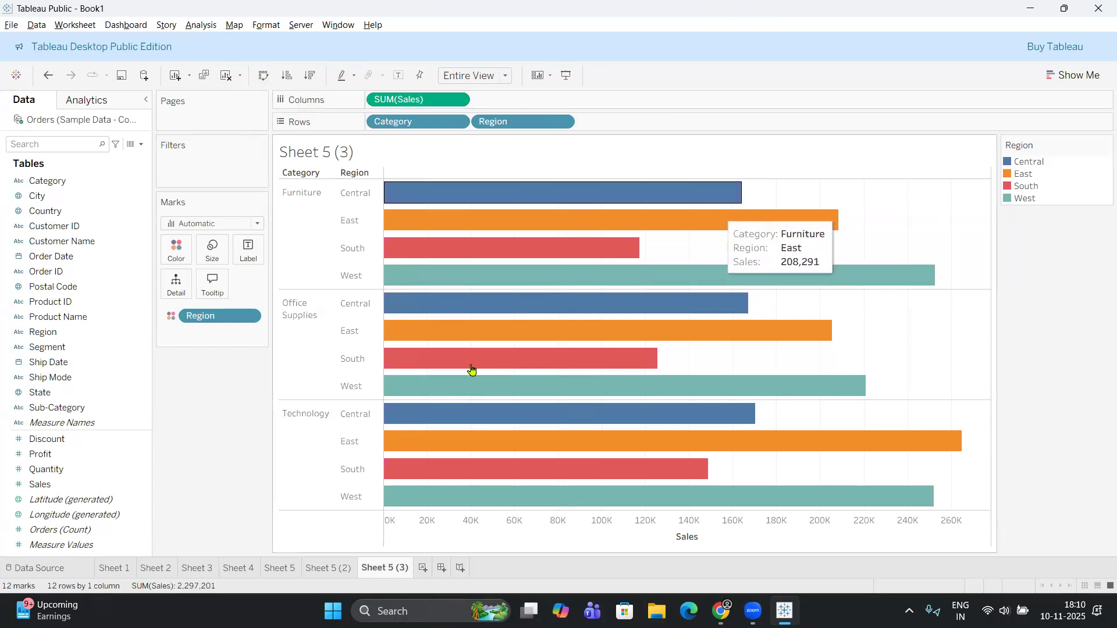
Compare the horizontal stacked, simple and side-by-side bar charts across Sheet 5 (2), Sheet 5 and Sheet 5 (3).
left_click(331, 568)
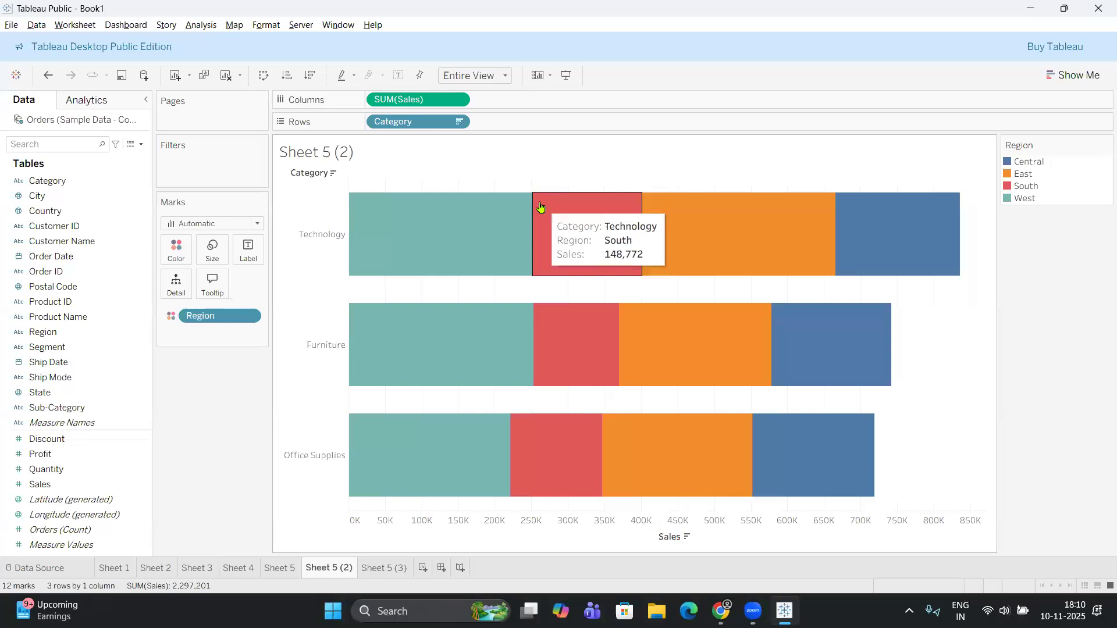
left_click(282, 570)
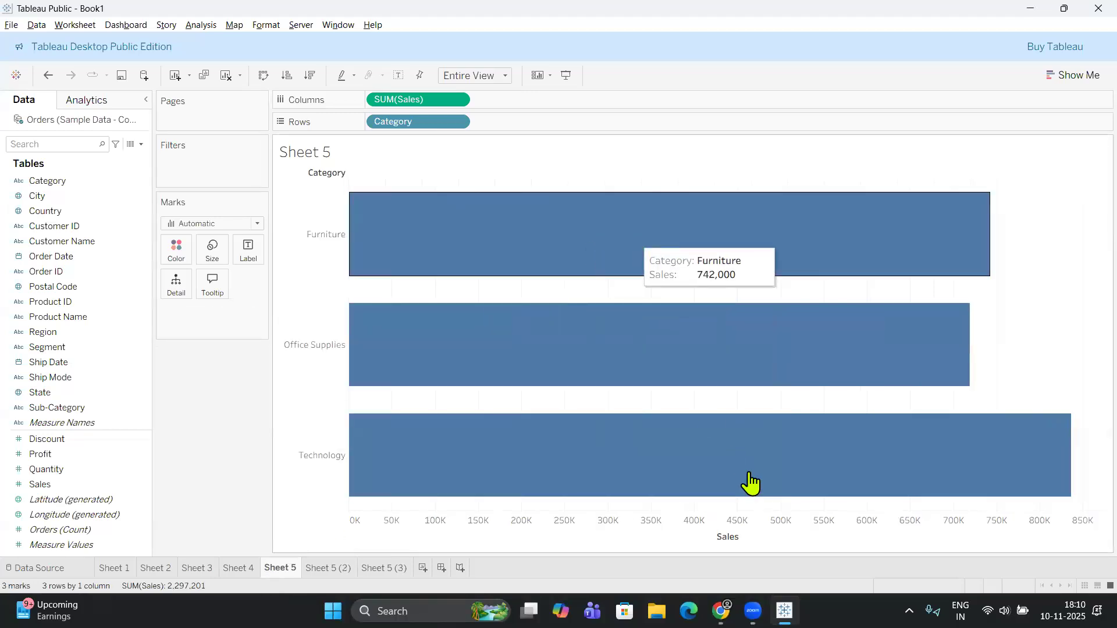
left_click(328, 570)
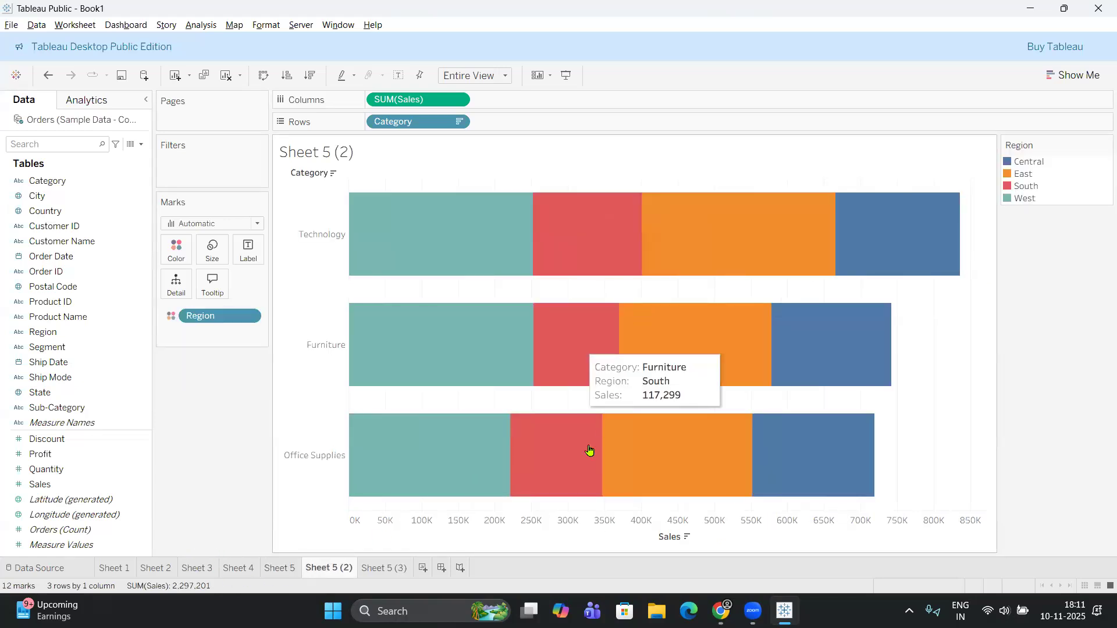
left_click(391, 570)
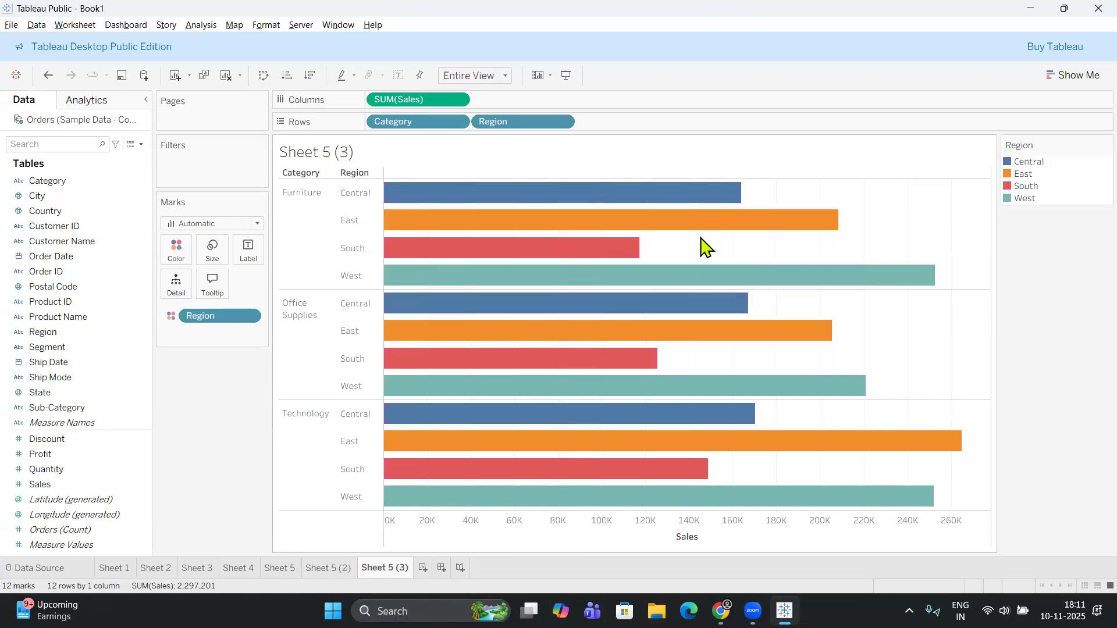
left_click(287, 575)
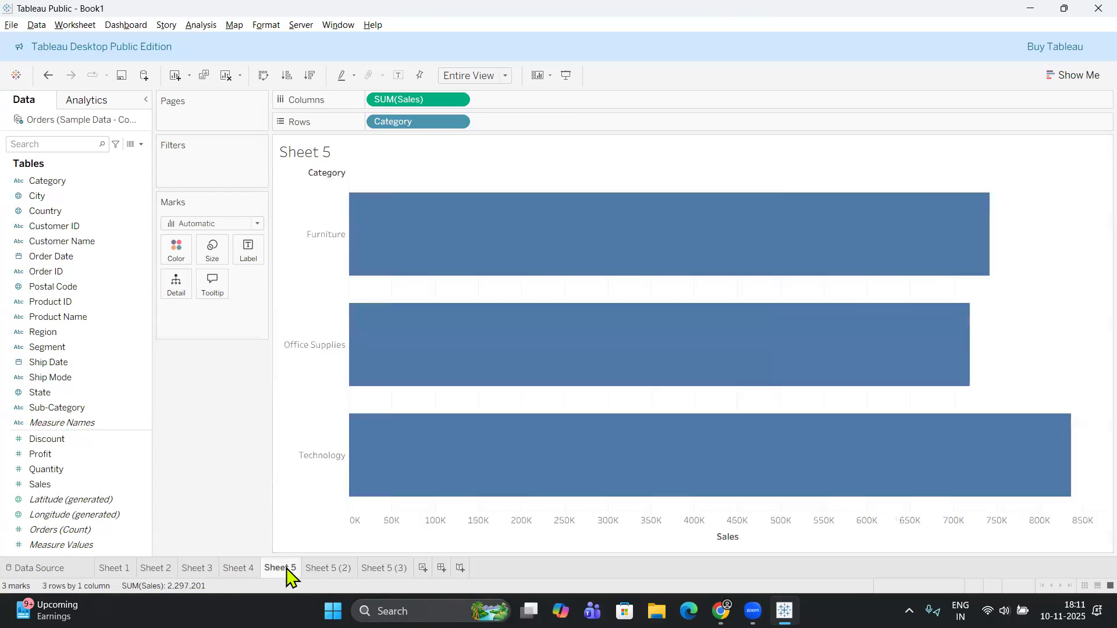
Examine the regional Sales segments within the Technology and Furniture stacked bars on Sheet 5 (2), reading their tooltips.
left_click(329, 564)
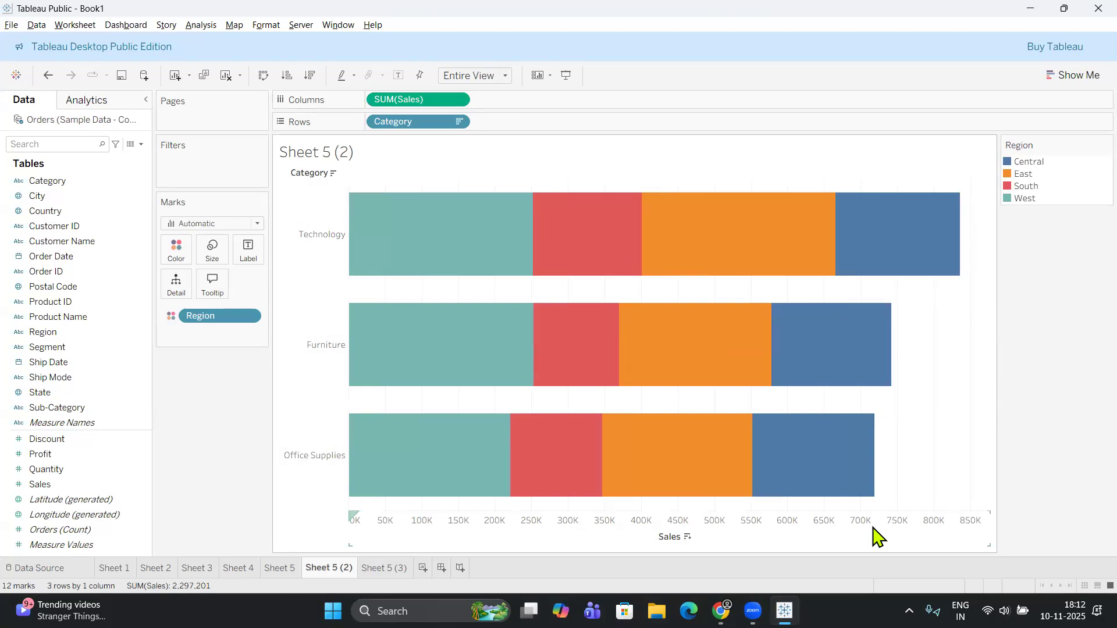
mouse_move(671, 390)
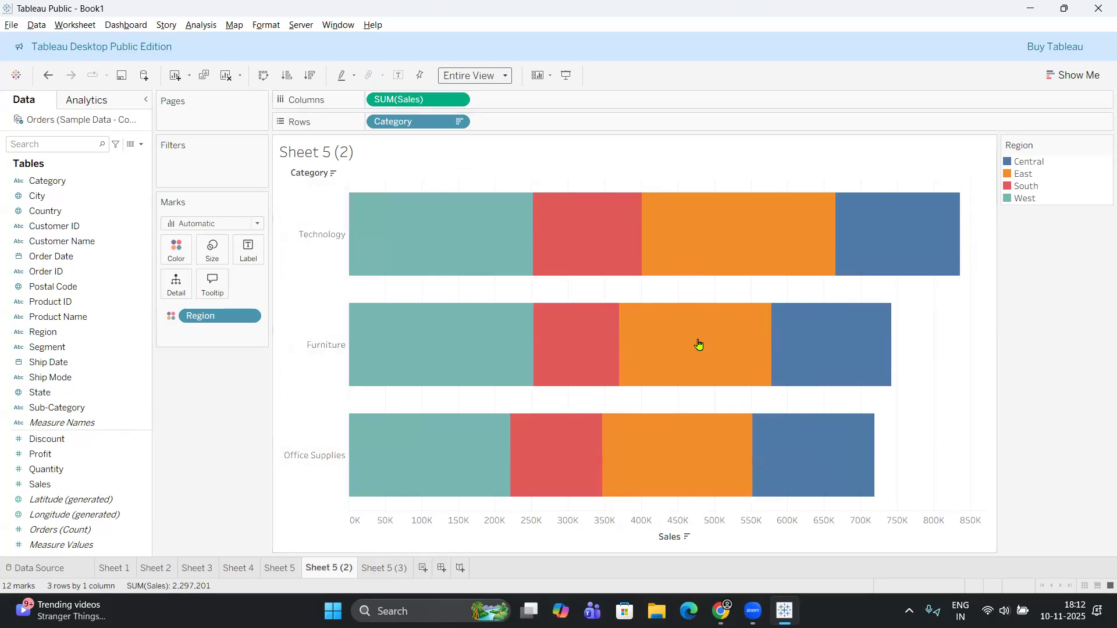
mouse_move(732, 382)
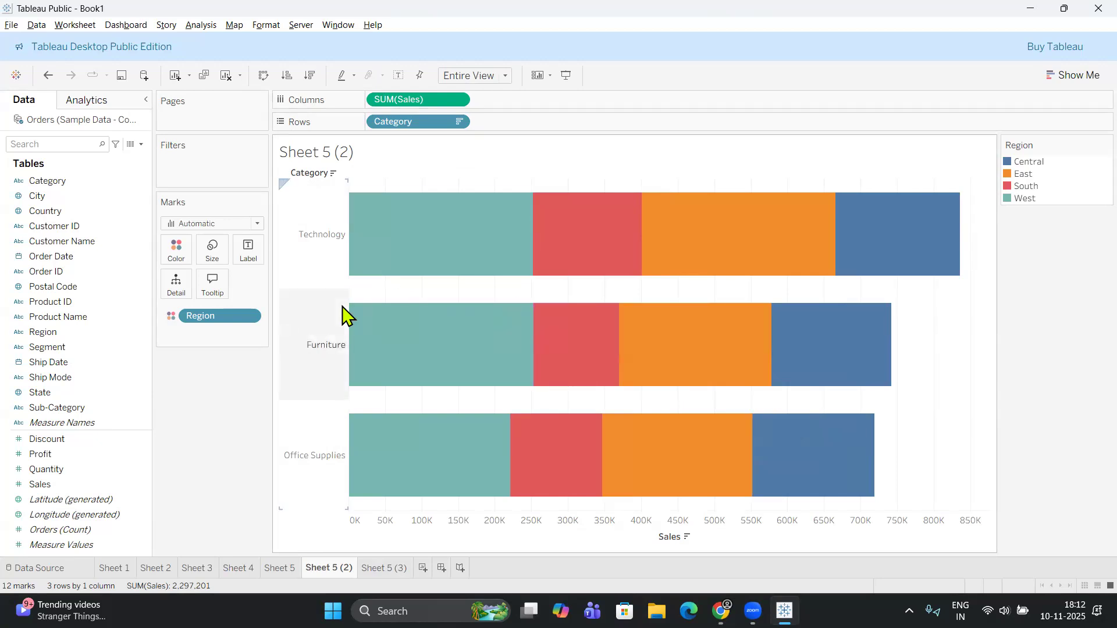
mouse_move(866, 490)
mouse_move(463, 215)
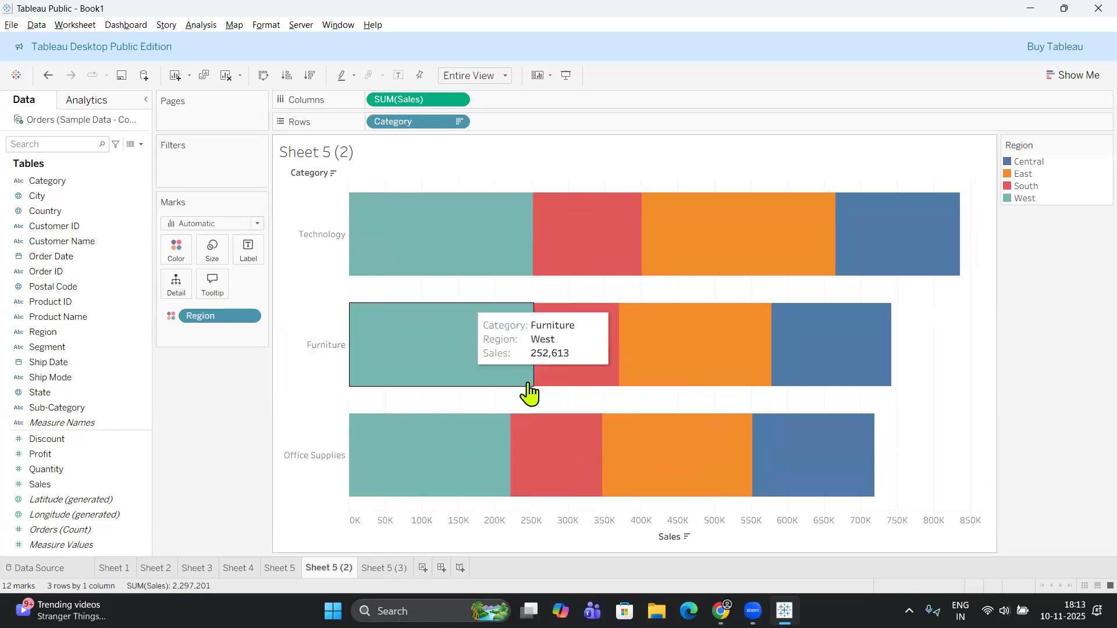
mouse_move(576, 396)
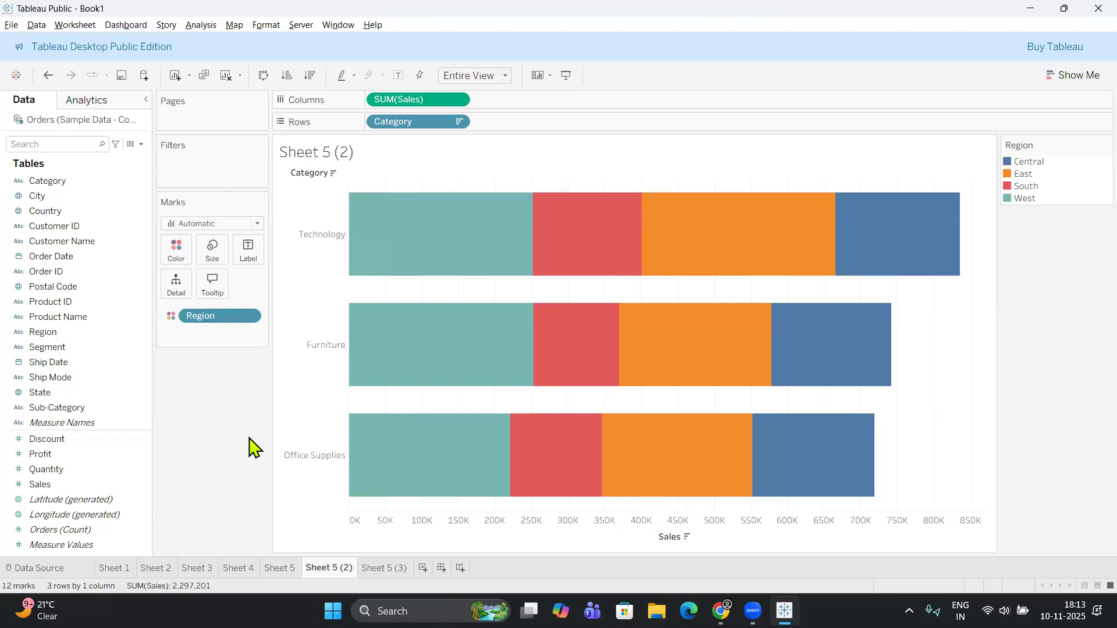
mouse_move(599, 252)
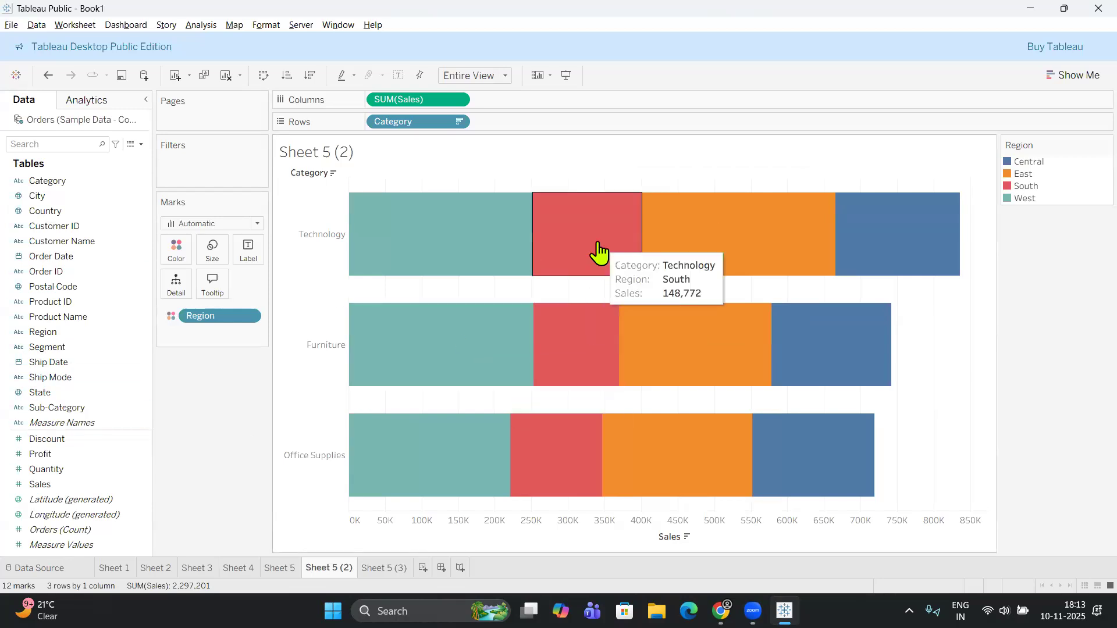
mouse_move(541, 351)
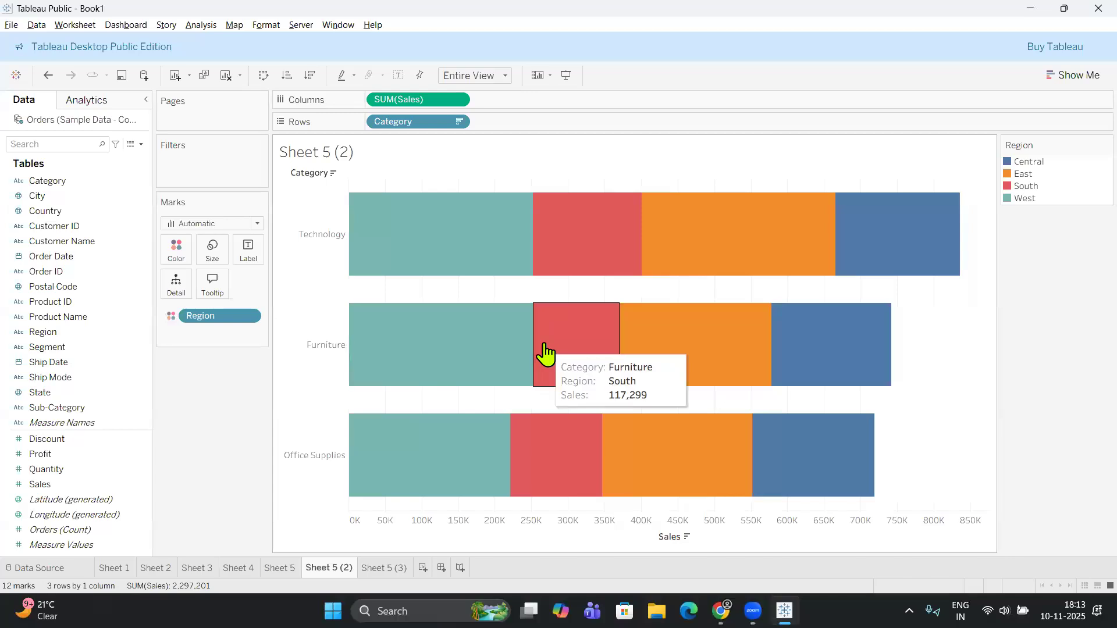
mouse_move(451, 250)
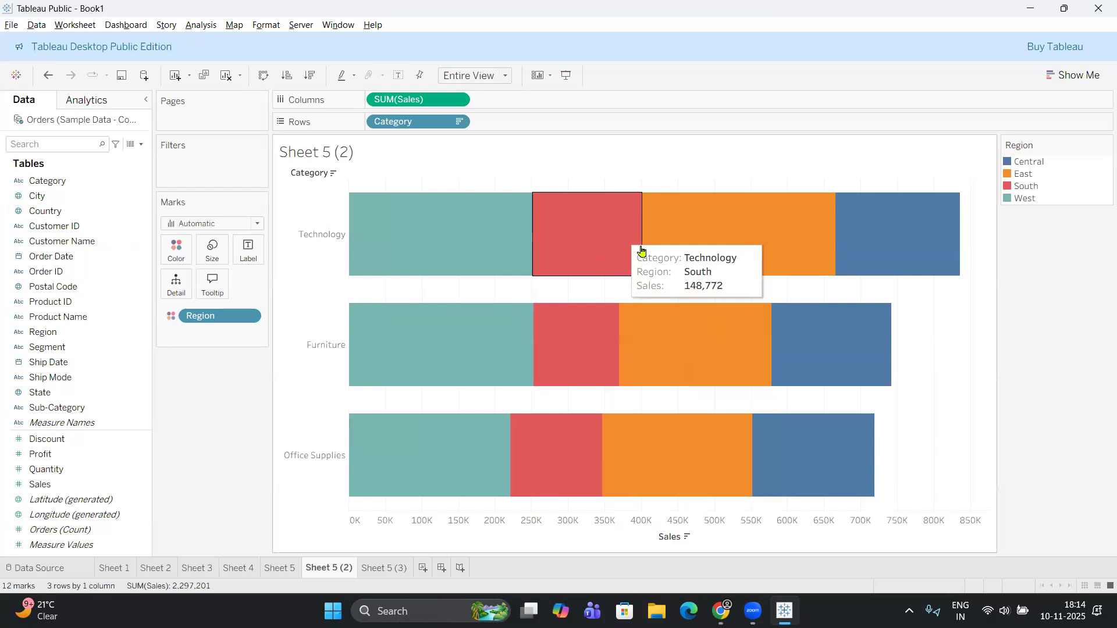
mouse_move(645, 252)
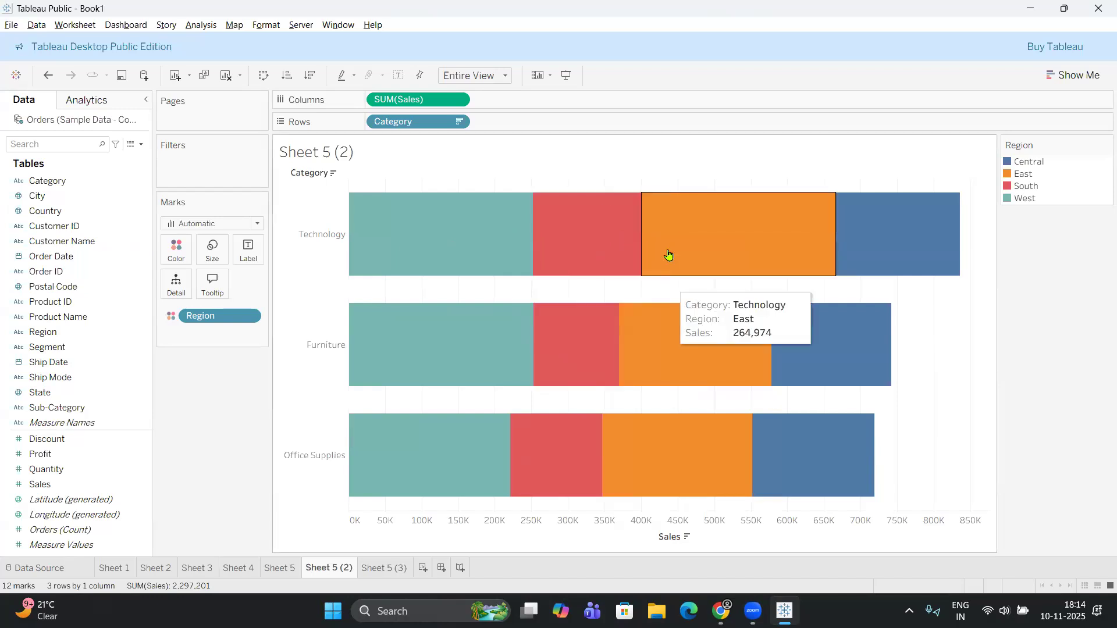
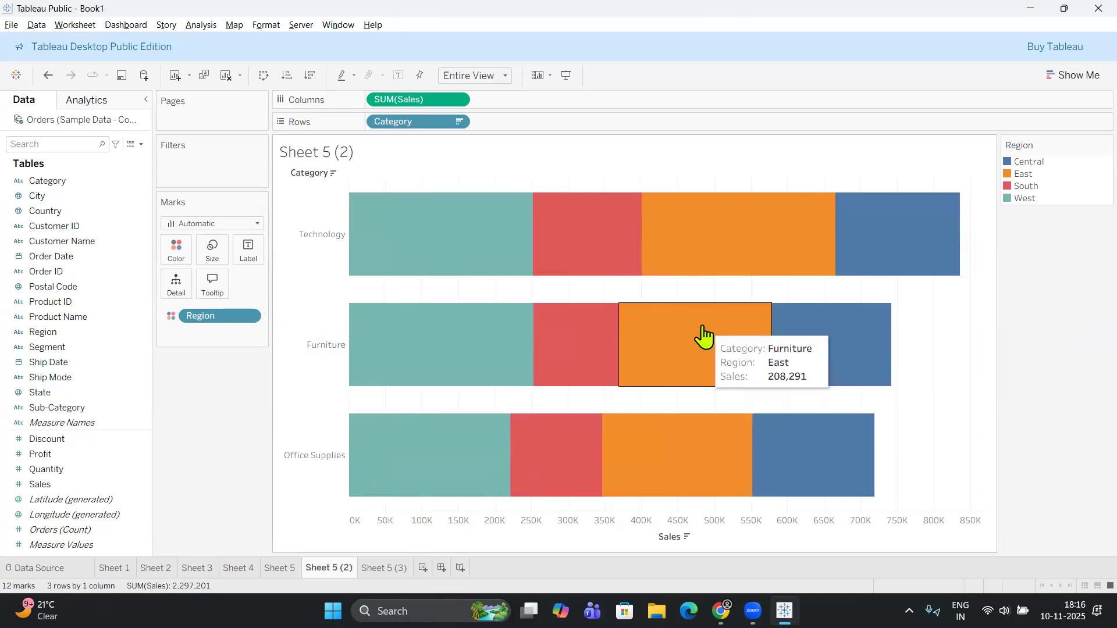
Compare the horizontal simple, stacked and side-by-side bar charts on Sheet 5, Sheet 5 (2) and Sheet 5 (3).
left_click(280, 568)
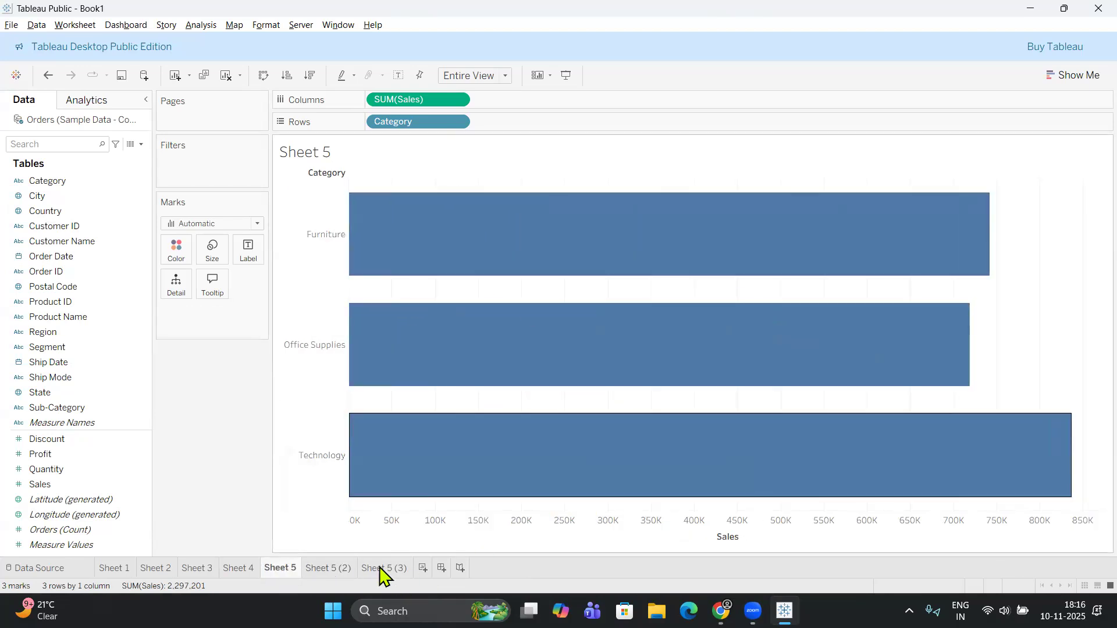
left_click(322, 571)
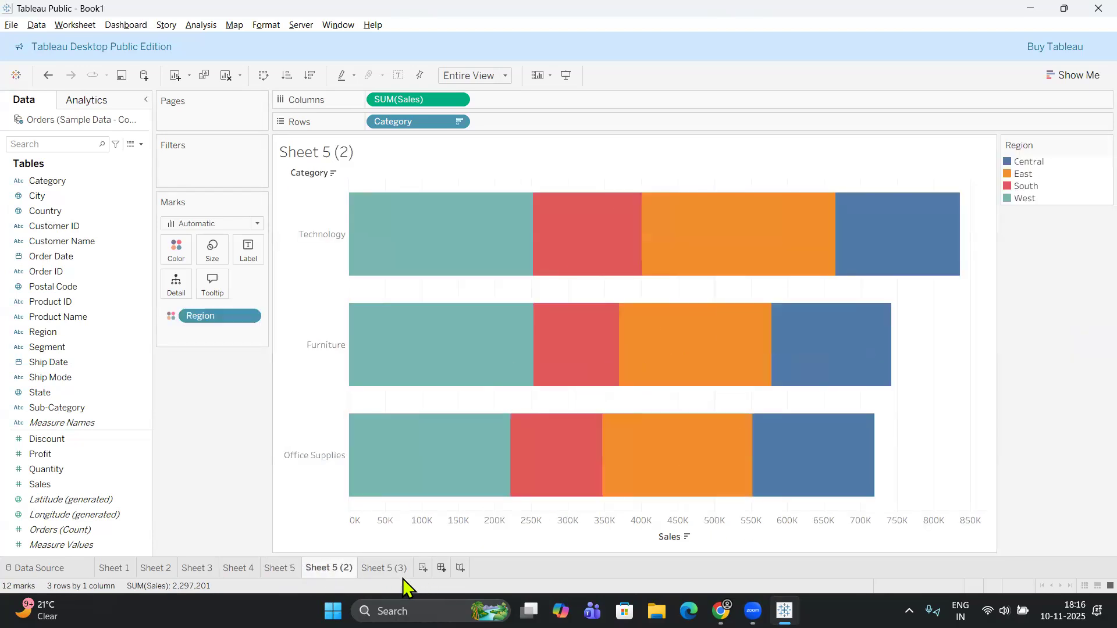
left_click(385, 569)
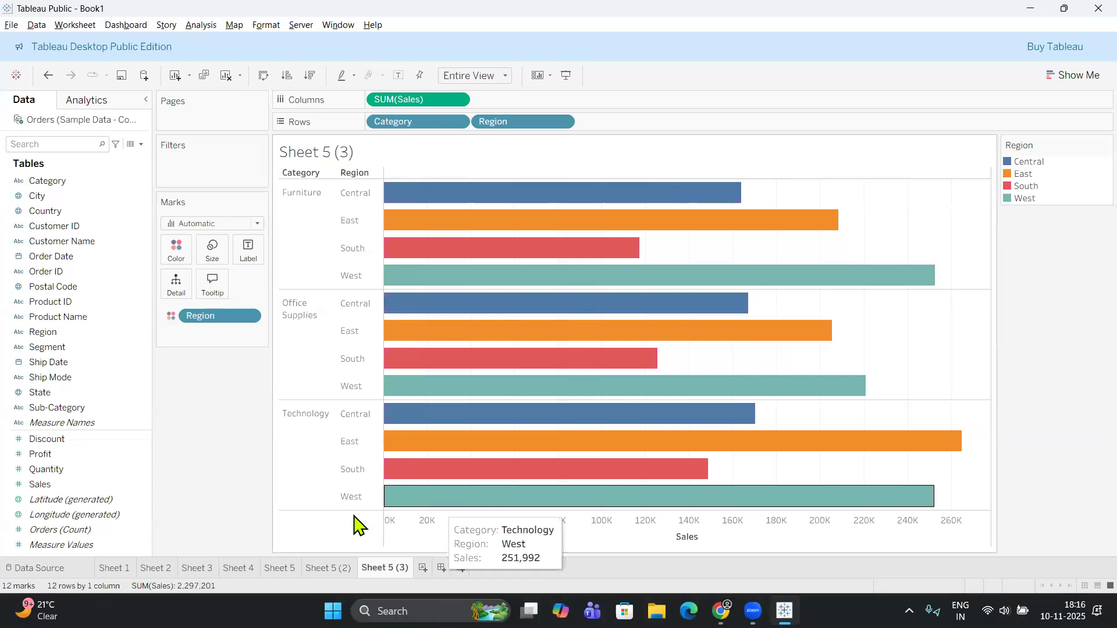
left_click(326, 569)
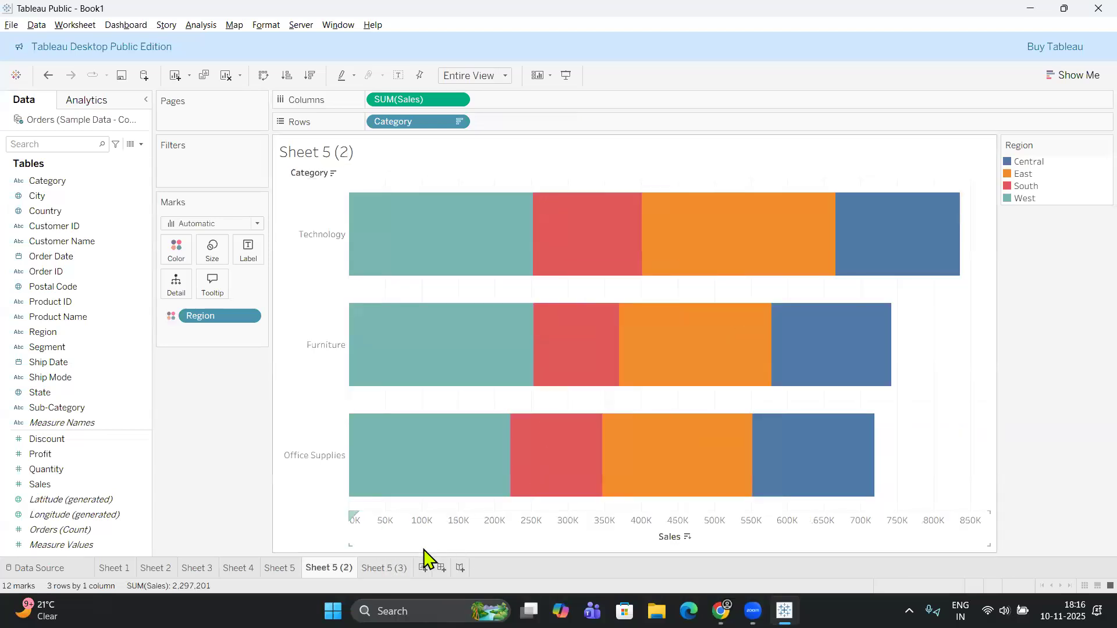
left_click(395, 570)
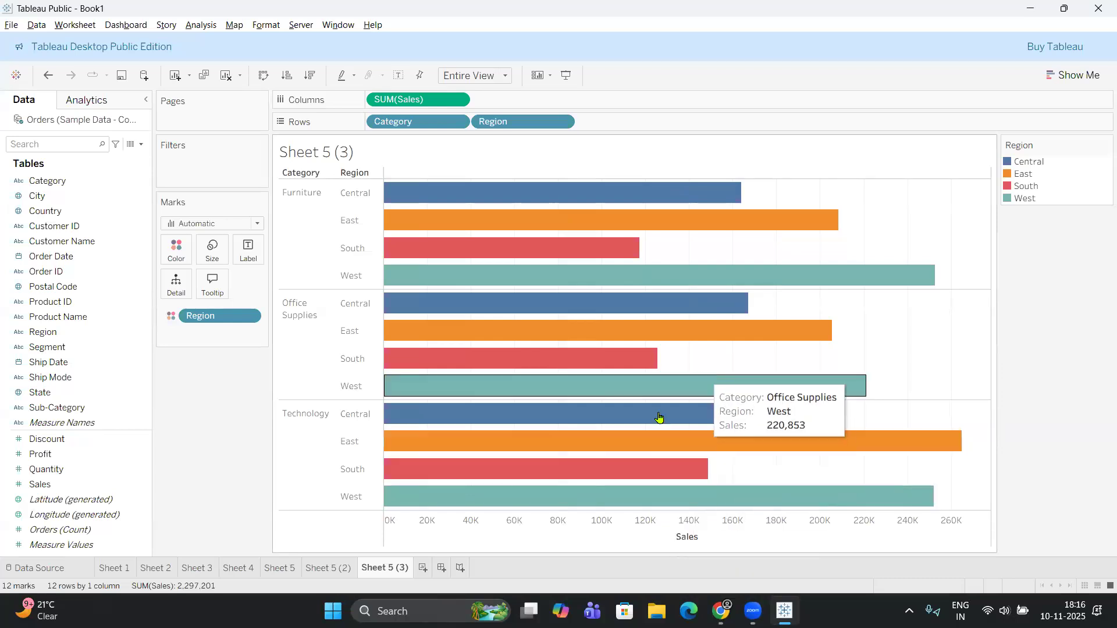
left_click(279, 570)
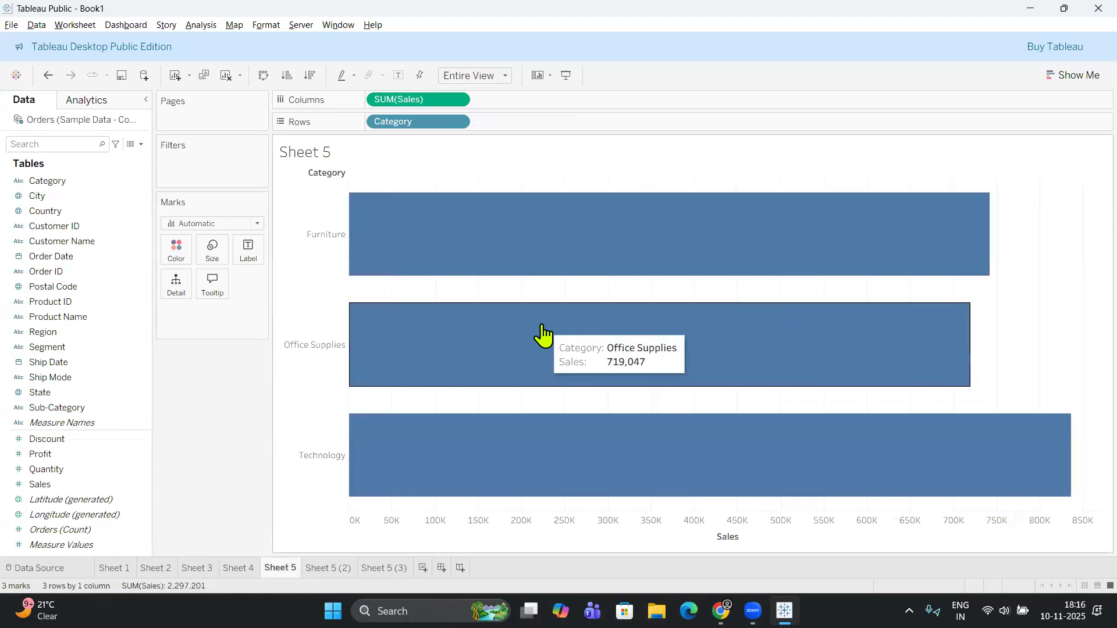
left_click(337, 570)
Swap rows and columns on Sheet 5, Sheet 5 (2) and Sheet 5 (3) to turn all three bar charts vertical.
left_click(279, 565)
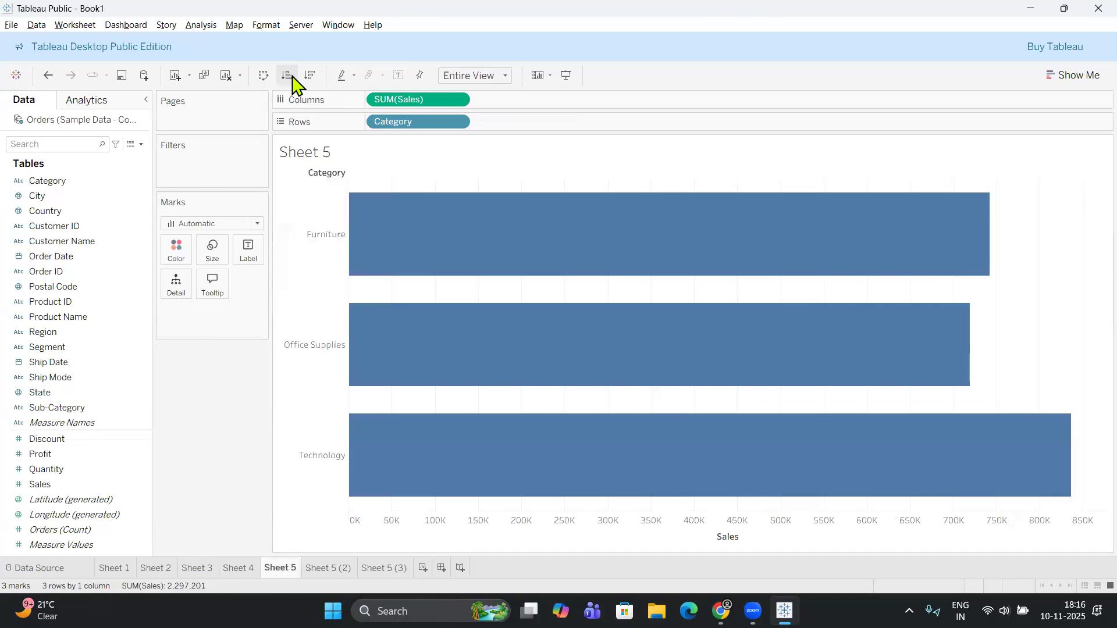
left_click(263, 75)
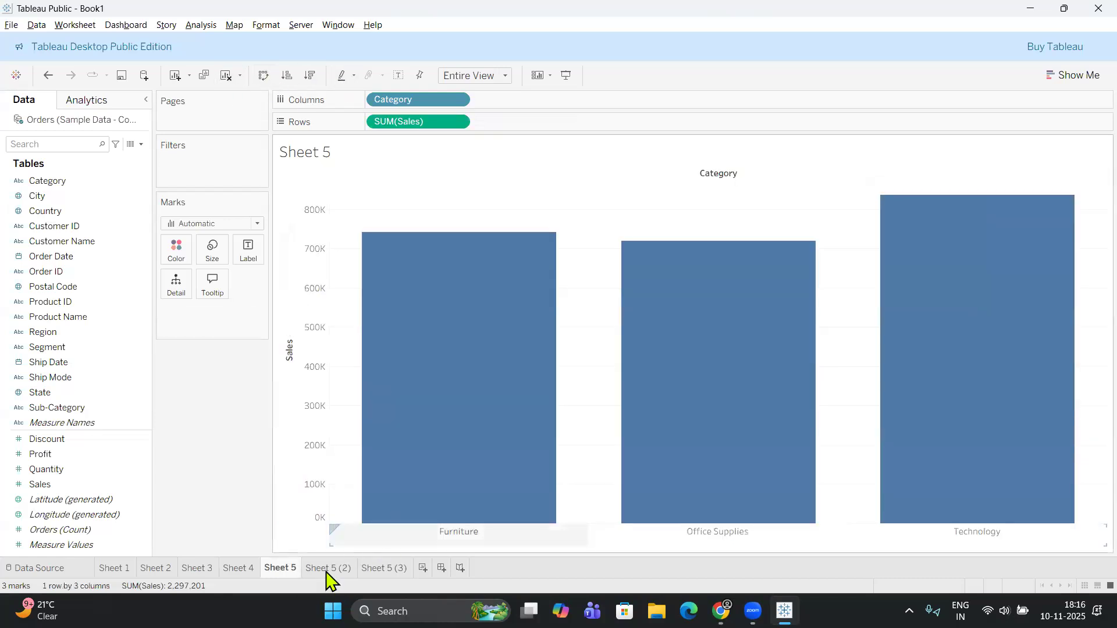
left_click(327, 568)
left_click(264, 75)
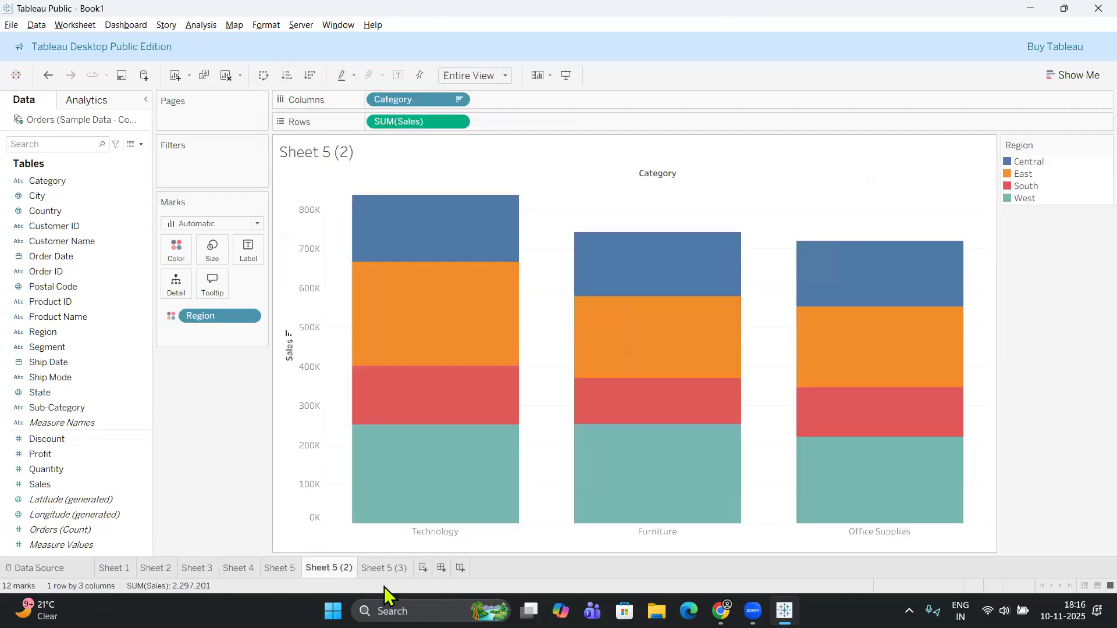
left_click(384, 568)
left_click(263, 75)
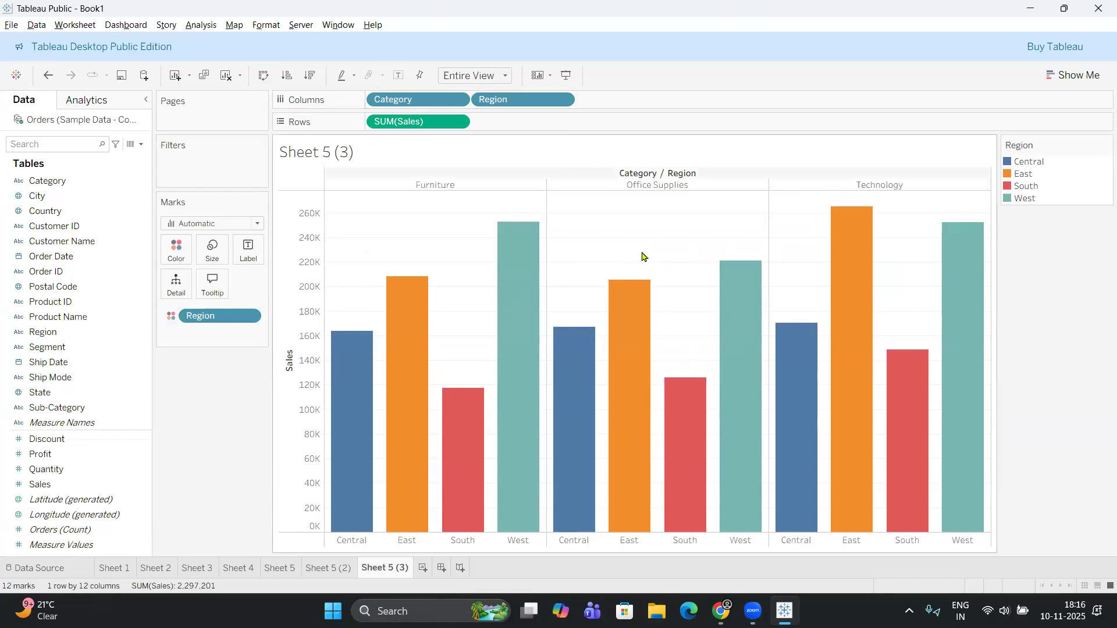
Remove Region from the color encoding on Sheet 5 (3) and examine the single-color bars by Category and Region.
mouse_move(849, 253)
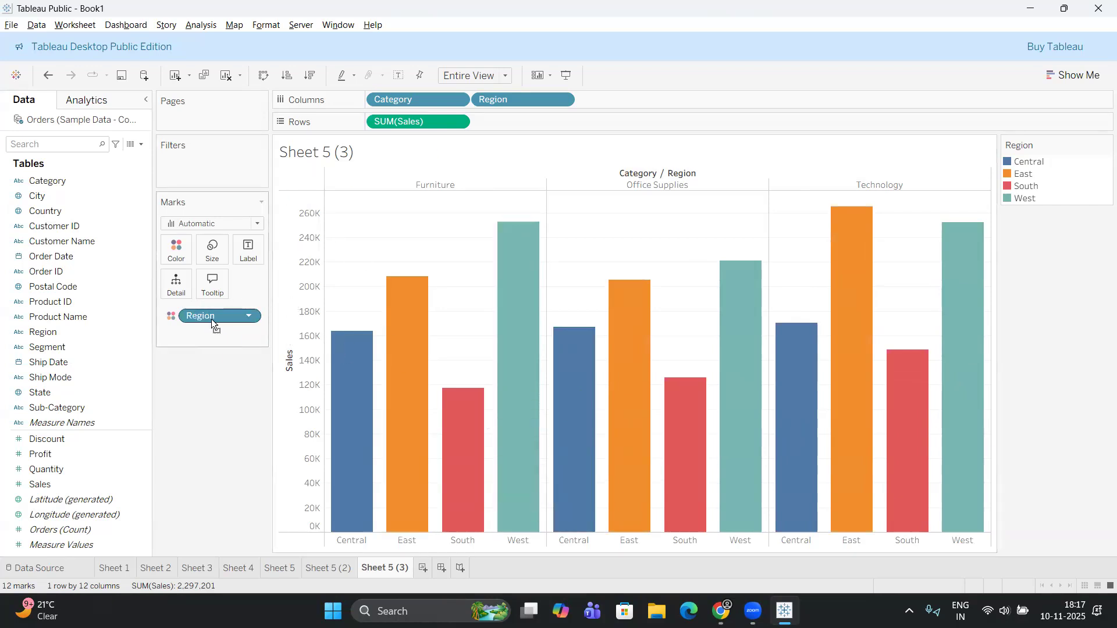
left_click_drag(211, 323, 214, 460)
left_click_drag(580, 454, 582, 385)
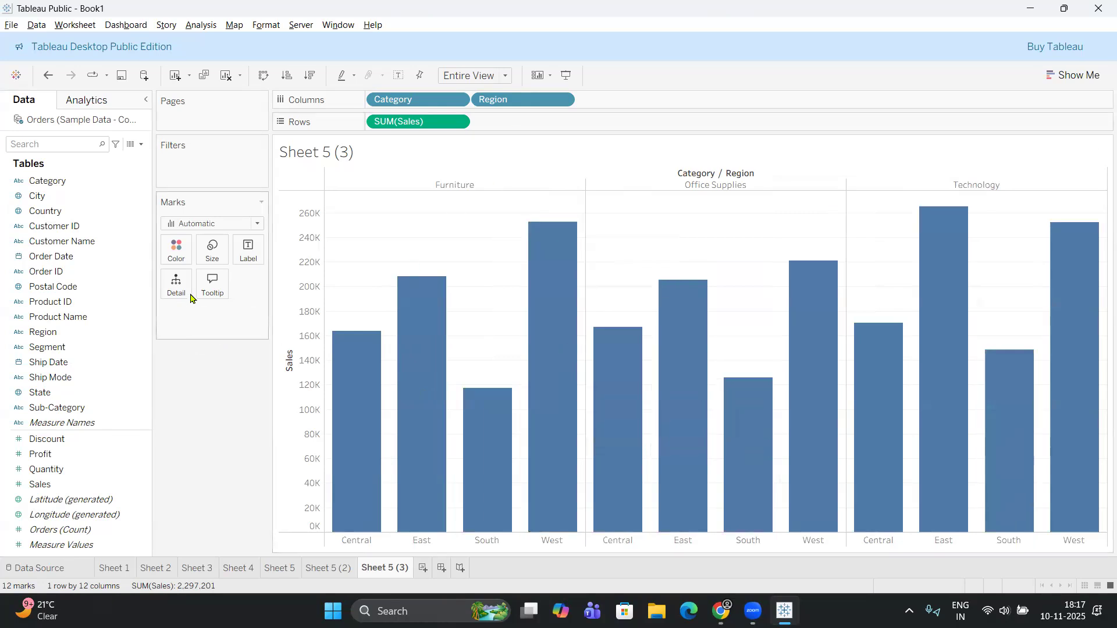
mouse_move(540, 301)
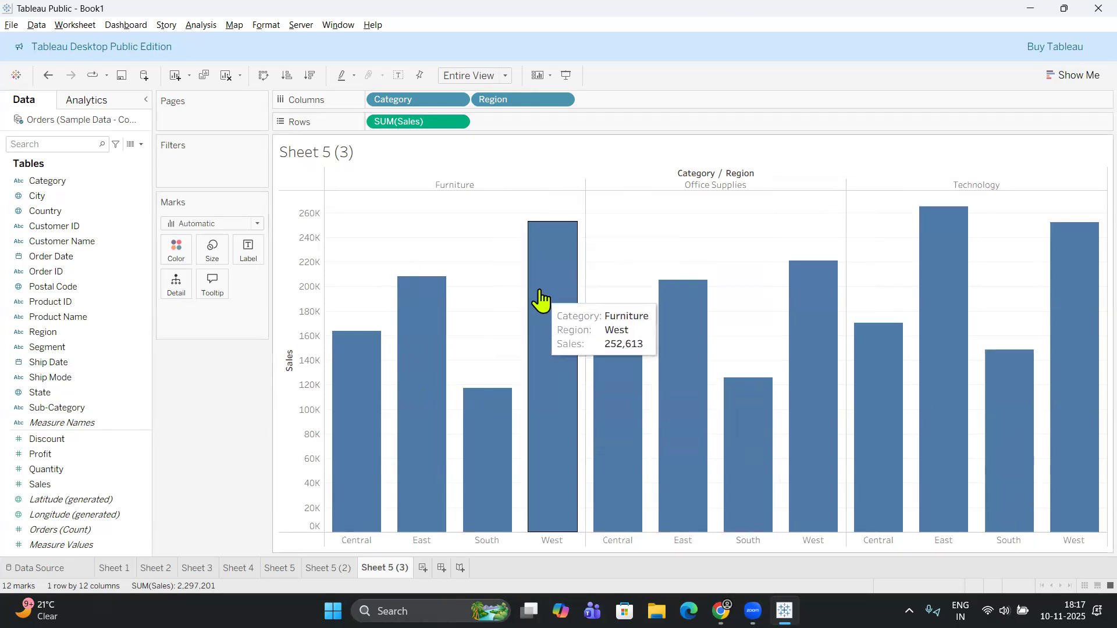
mouse_move(621, 348)
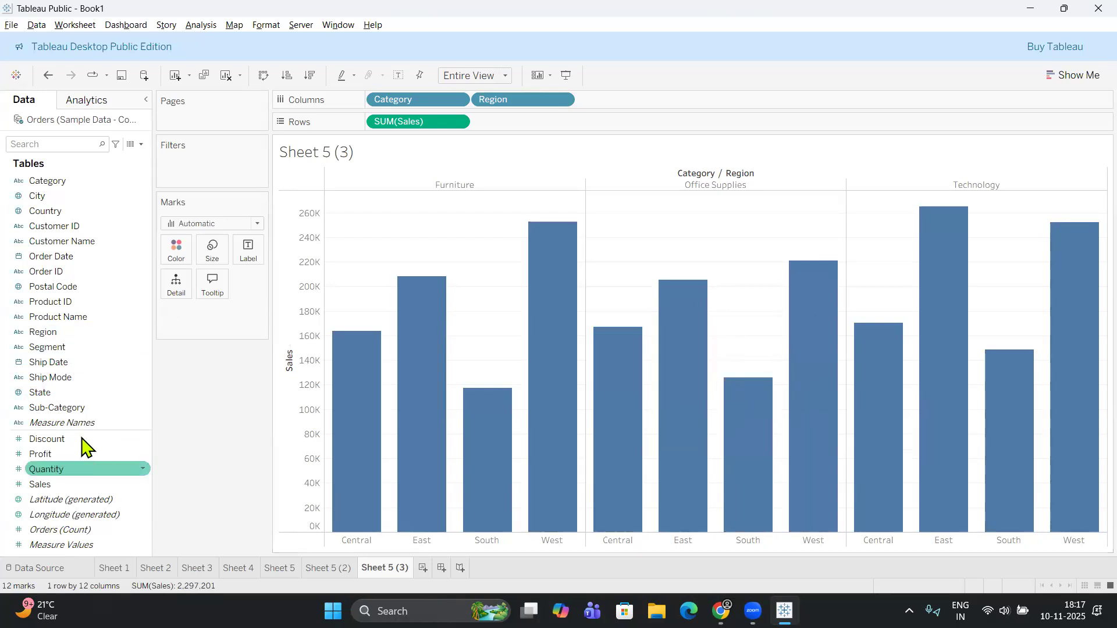
Remove Region from the columns on Sheet 5 (3) and color the Category bars by Sub-Category.
left_click(75, 408)
left_click_drag(120, 358, 190, 283)
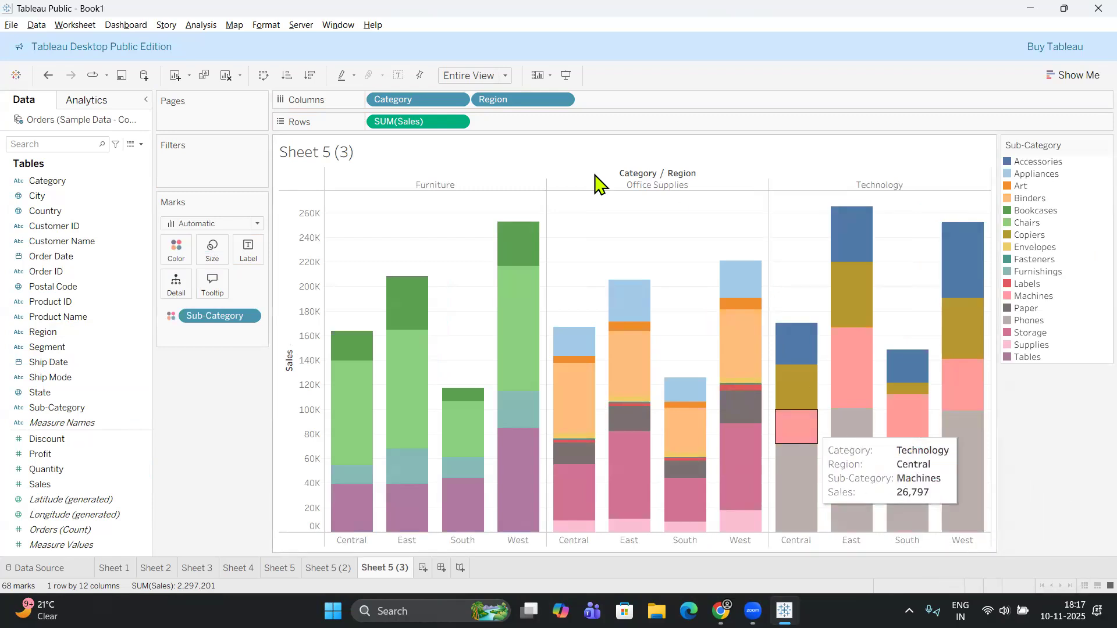
left_click_drag(512, 100, 361, 547)
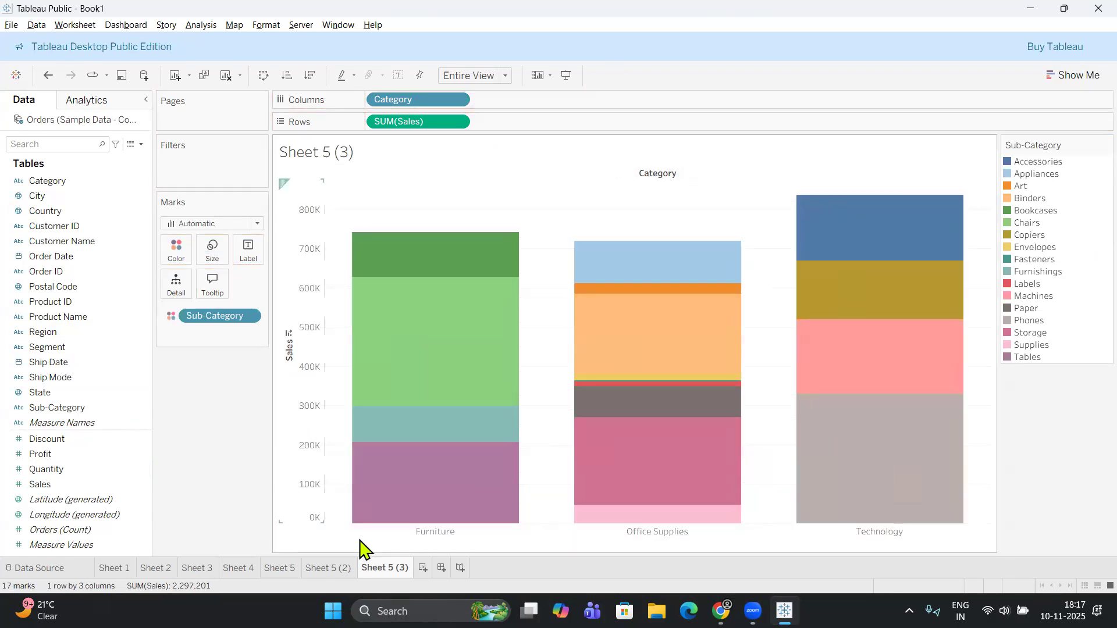
left_click_drag(224, 323, 221, 382)
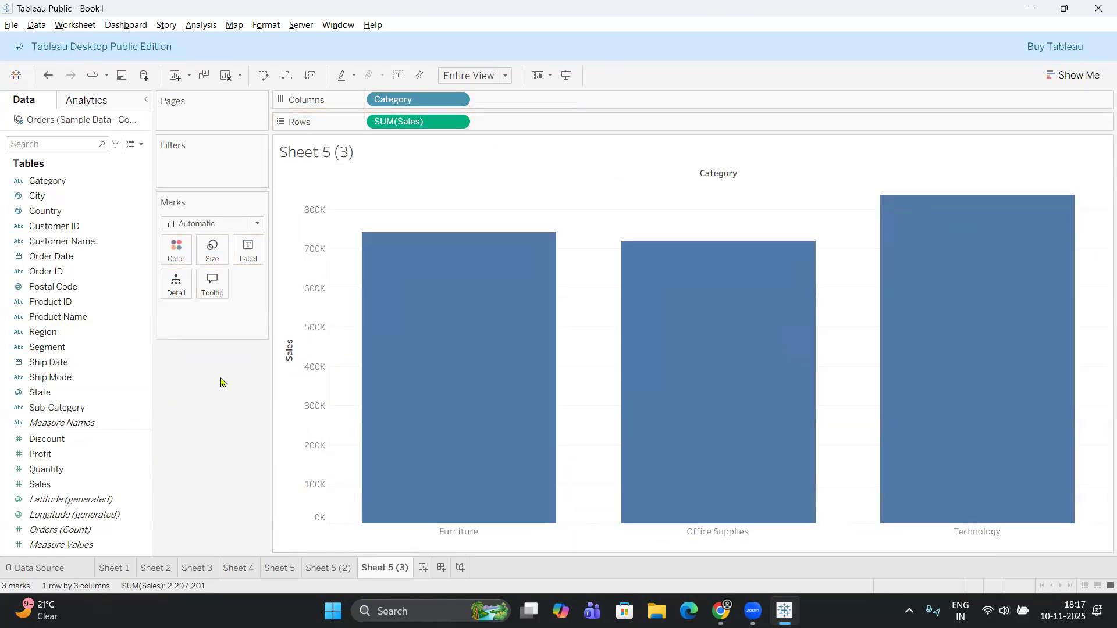
left_click_drag(52, 407, 175, 240)
Convert the stacked Sub-Category chart on Sheet 5 (3) to side-by-side bars and inspect individual bars' Sales.
left_click(1083, 75)
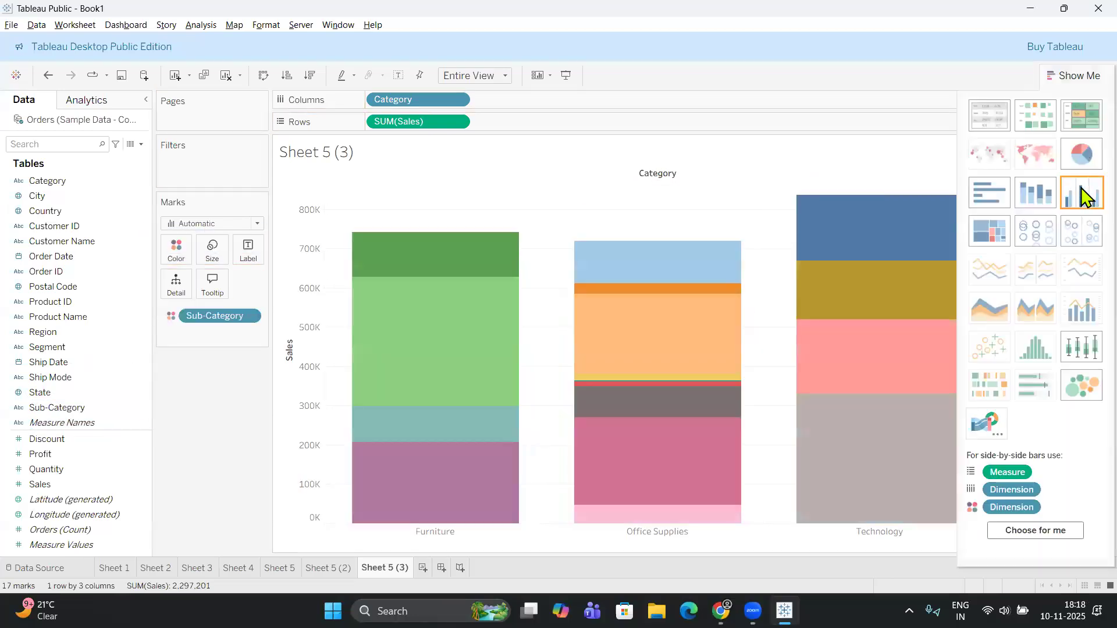
left_click(1082, 194)
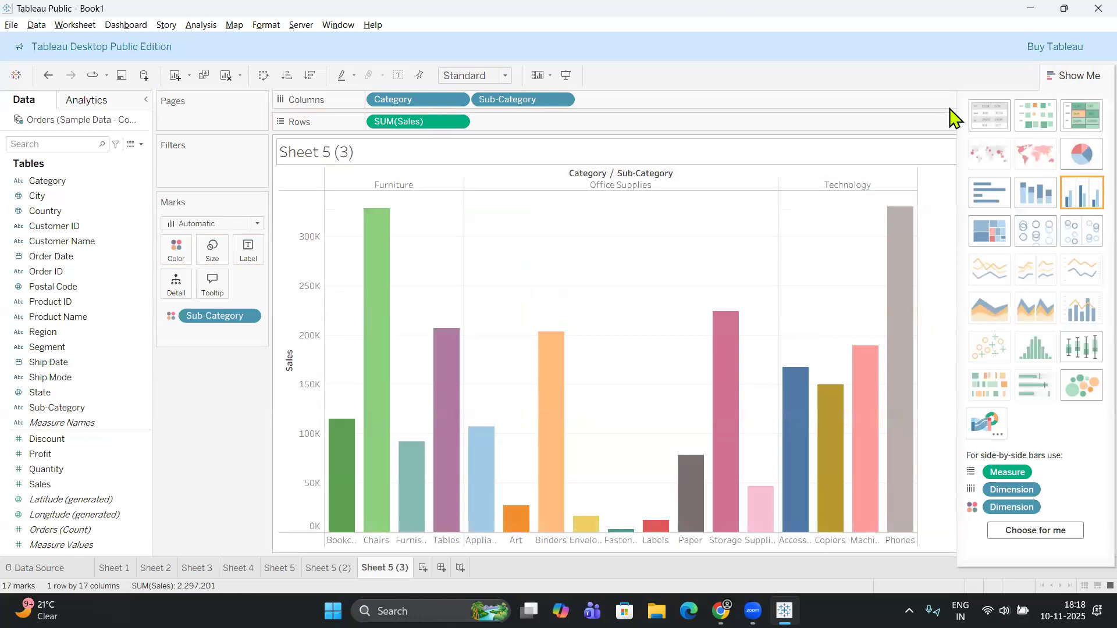
left_click(1075, 76)
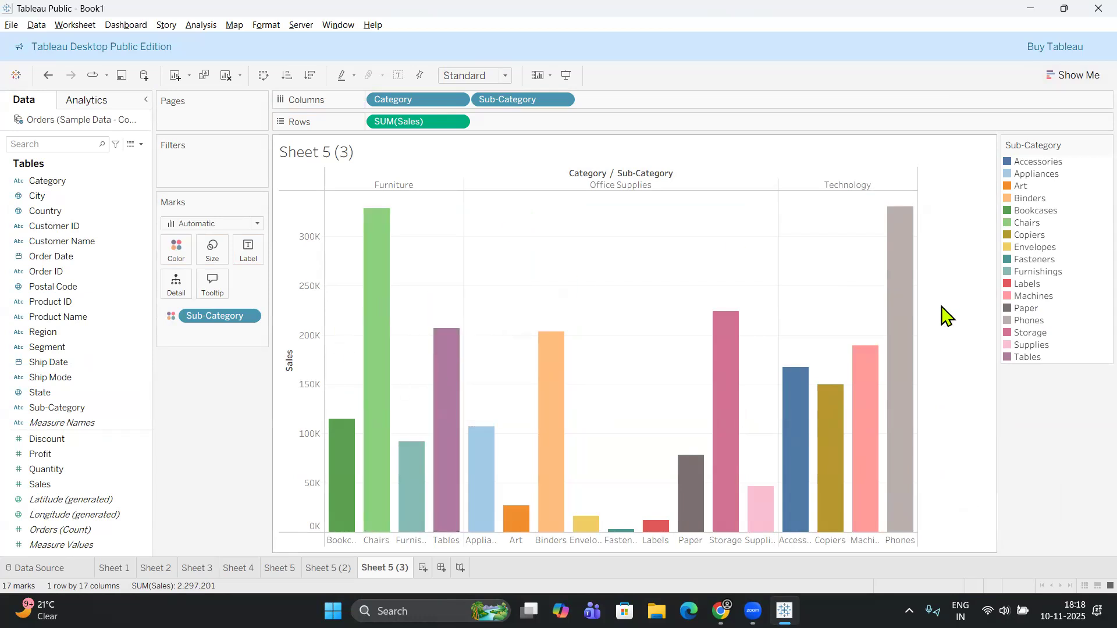
mouse_move(732, 426)
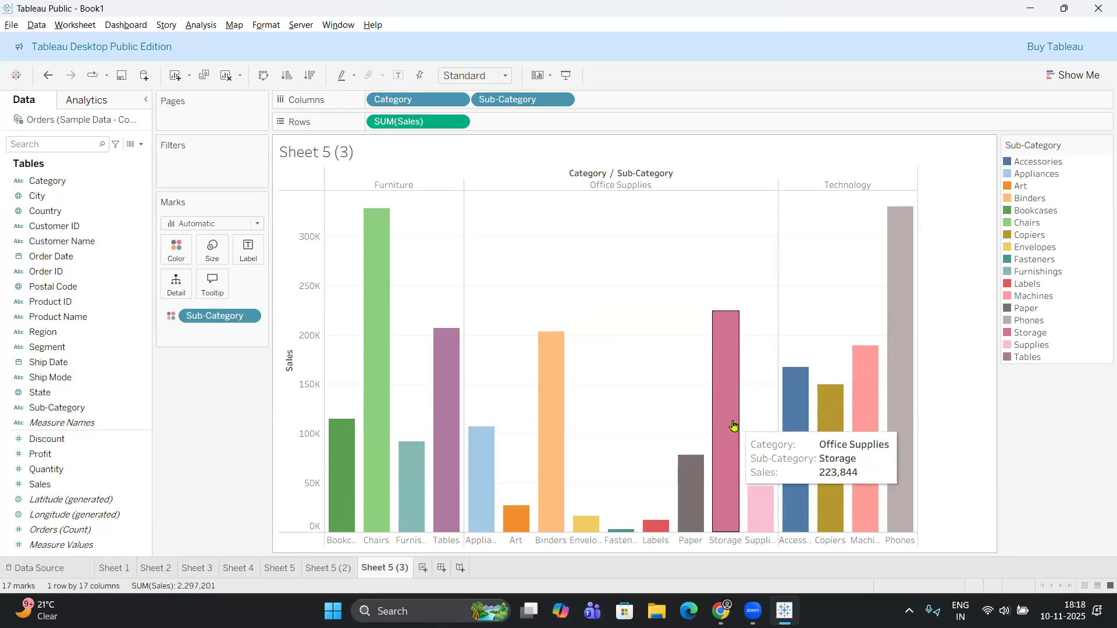
mouse_move(804, 375)
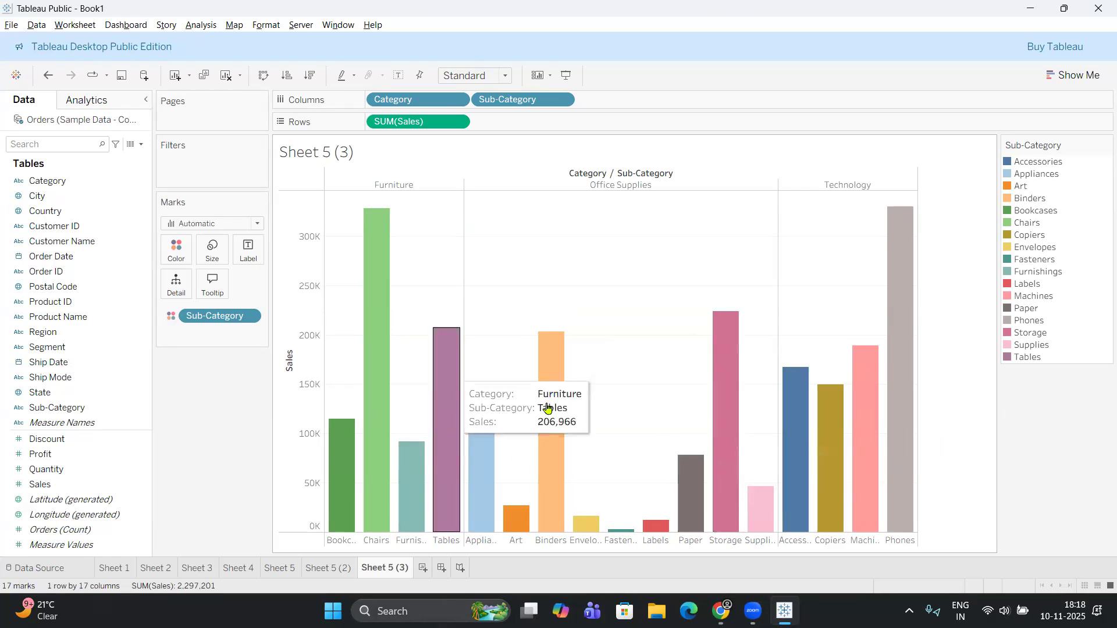
Replace Category with Sub-Category in the columns of the Region-colored stacked chart on Sheet 5 (2).
left_click(331, 568)
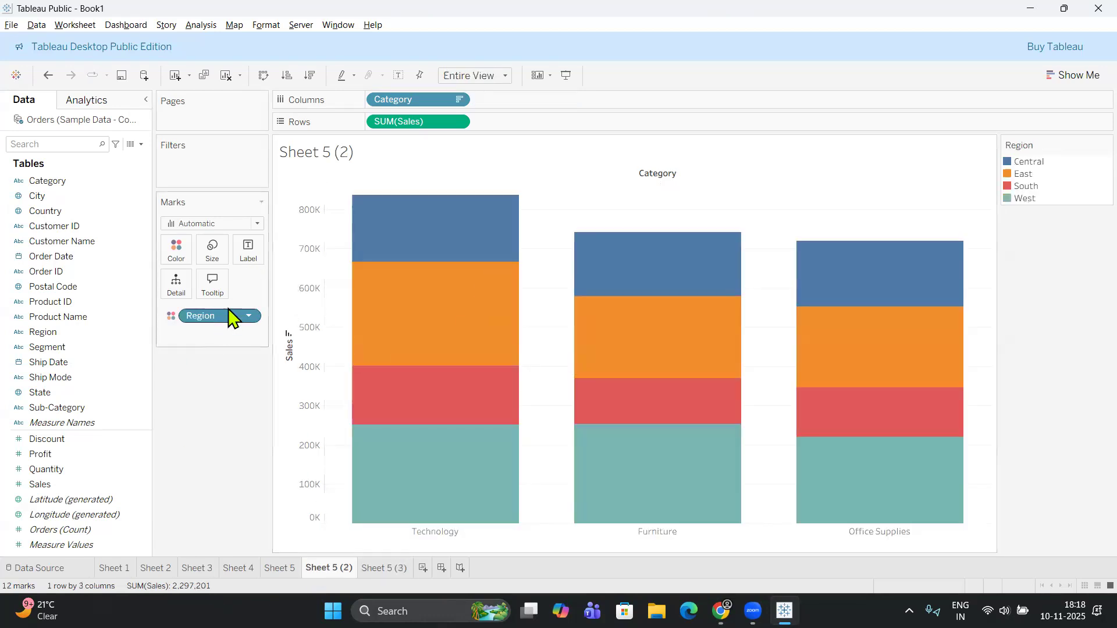
left_click_drag(407, 106, 2, 531)
left_click_drag(56, 407, 389, 101)
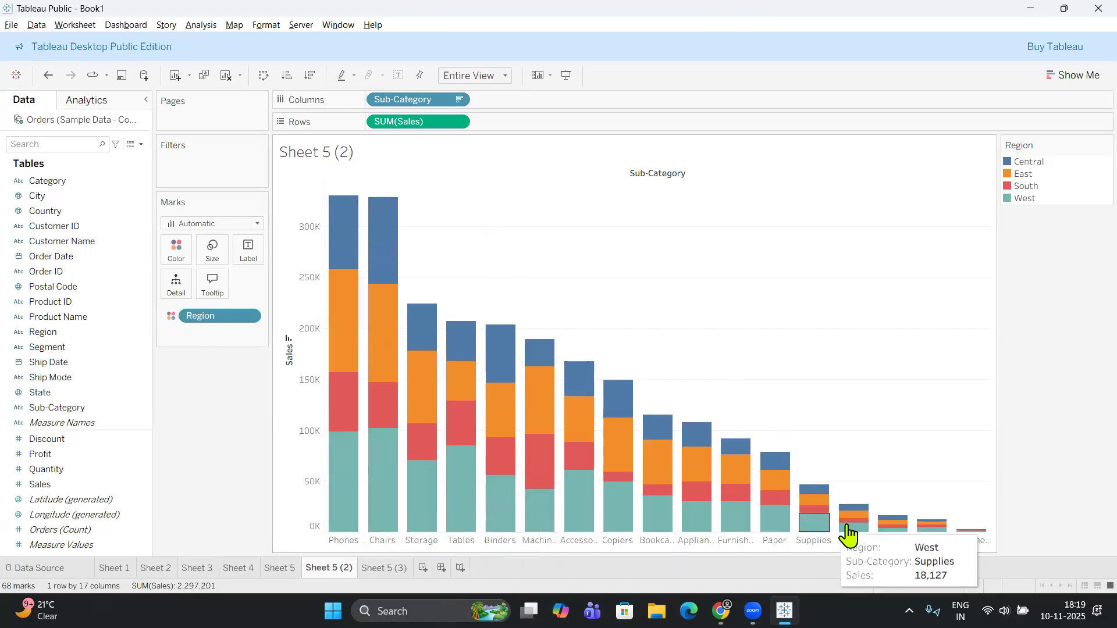
Compare the stacked Sub-Category bars on Sheet 5 (2) with the side-by-side Sub-Category bars on Sheet 5 (3).
left_click(387, 568)
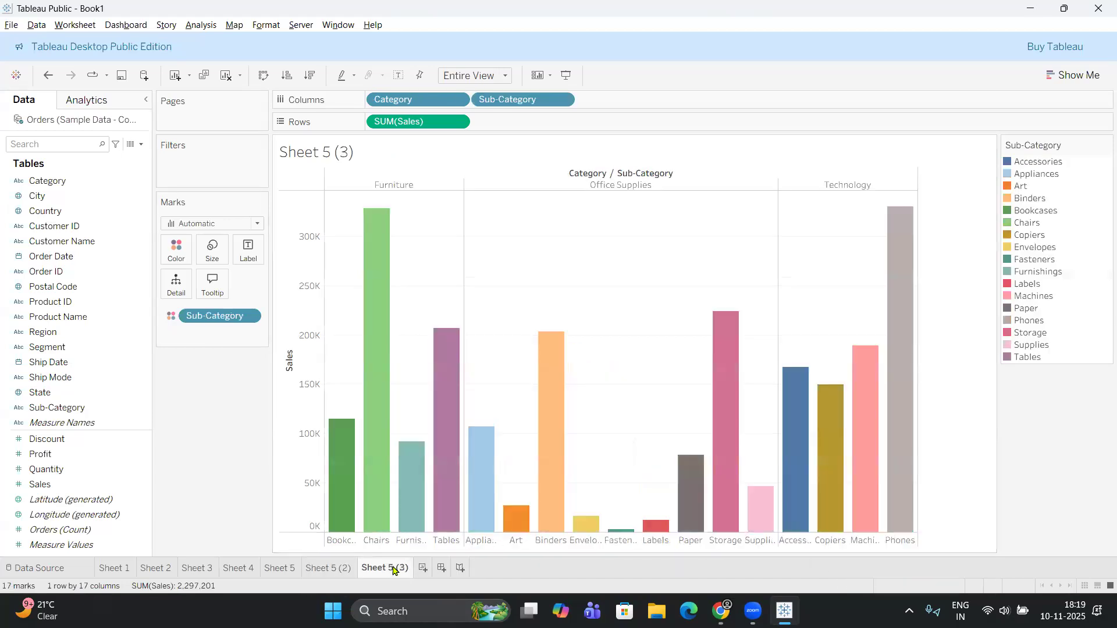
left_click(329, 569)
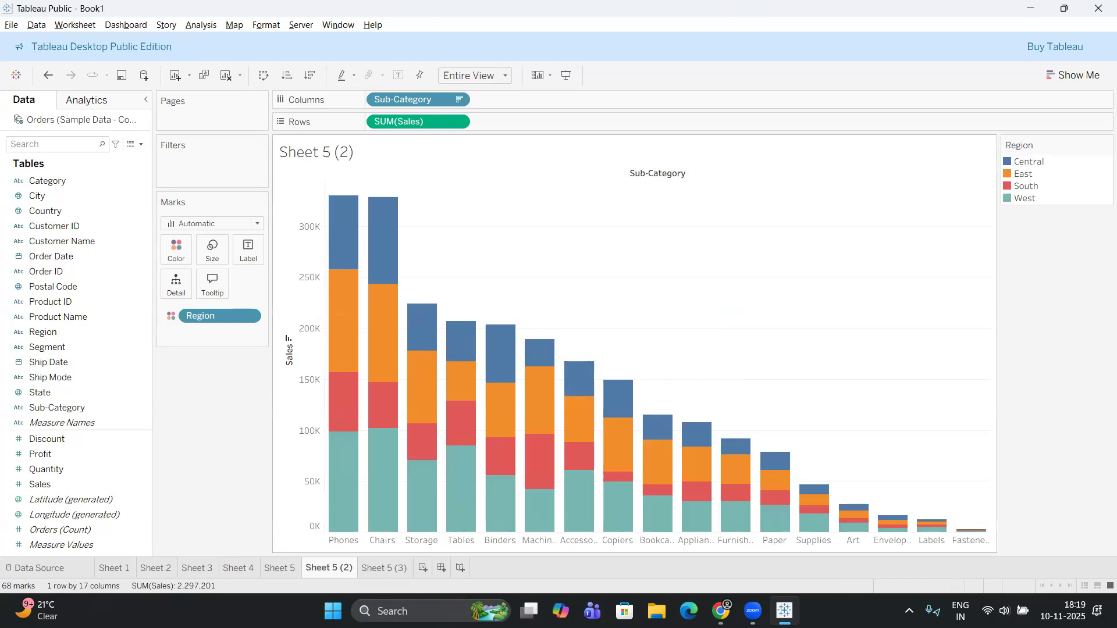
left_click(389, 570)
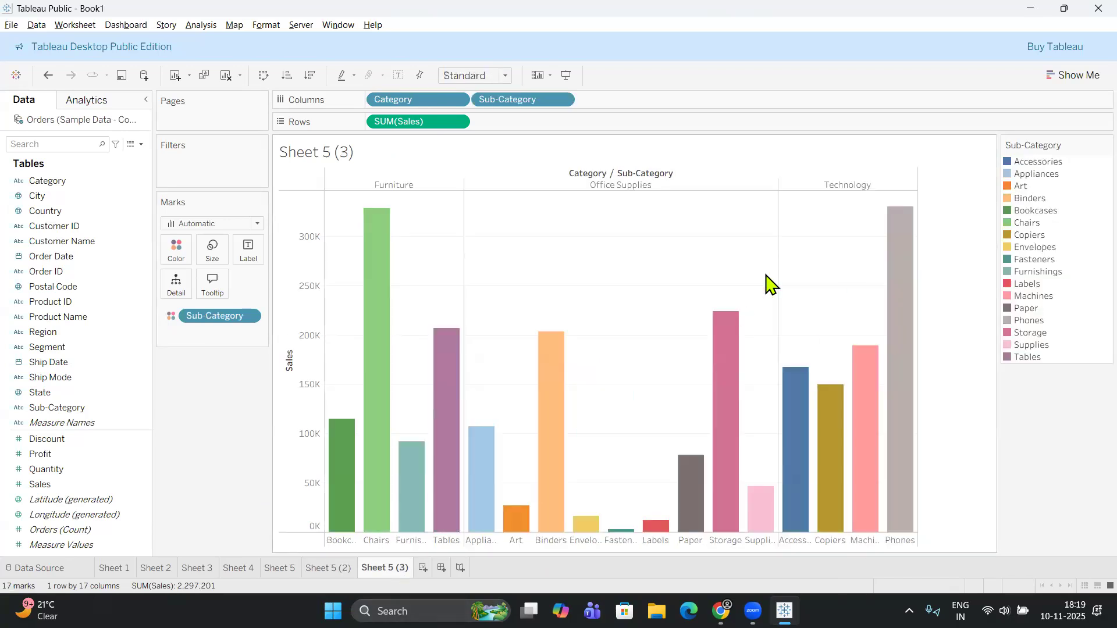
left_click(330, 571)
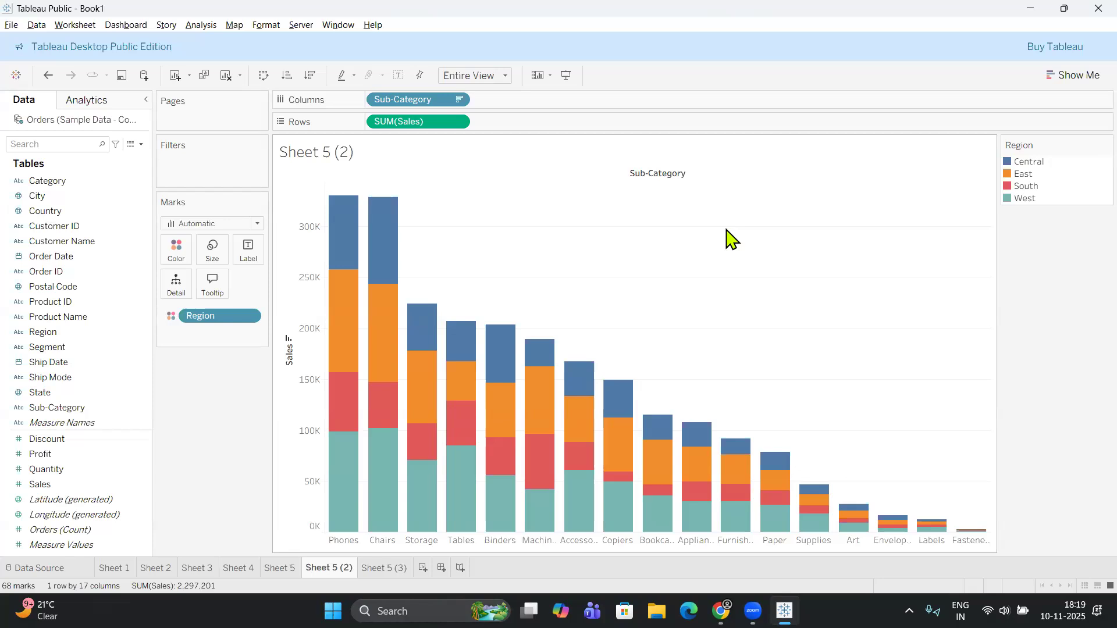
left_click(391, 569)
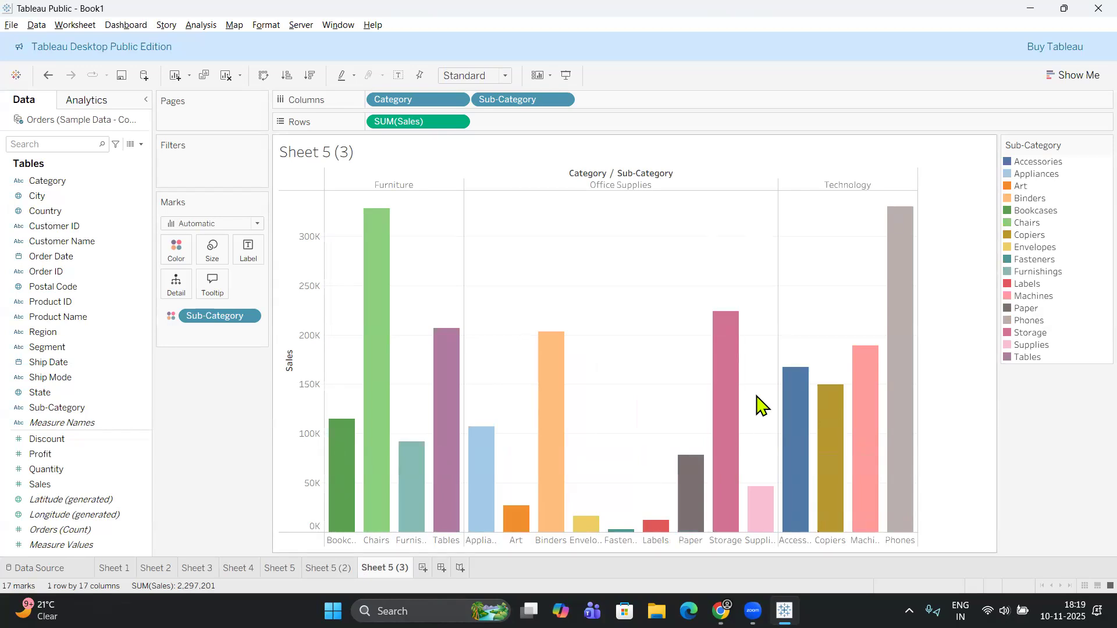
left_click(334, 568)
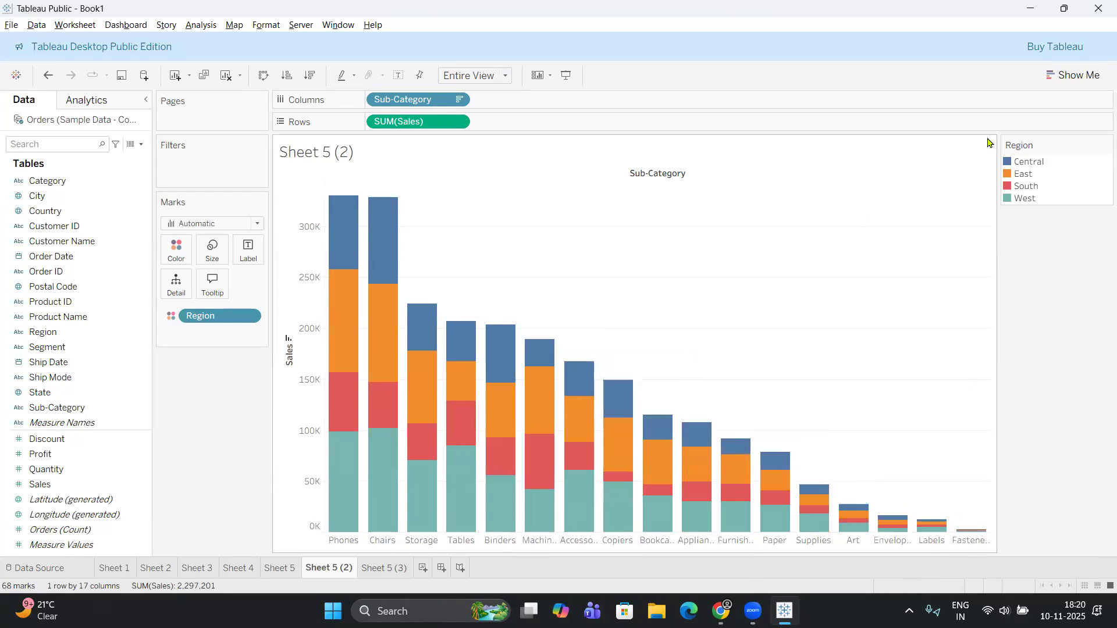
Replace Category with Region in the columns on Sheet 5 (3), placing it ahead of Sub-Category.
left_click(392, 570)
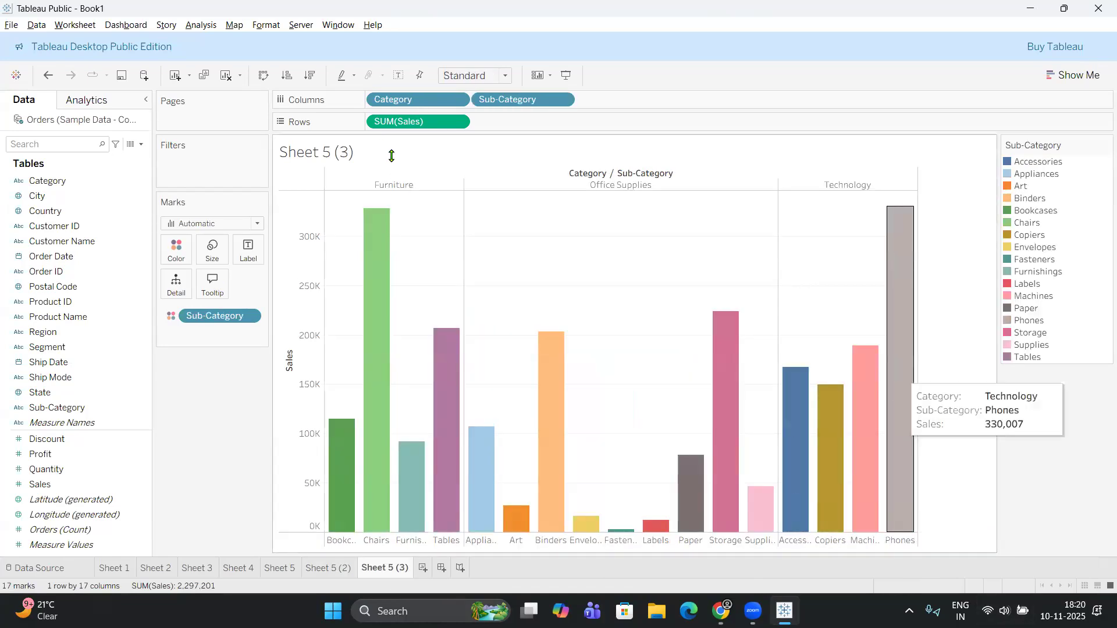
left_click_drag(399, 103, 57, 381)
left_click_drag(57, 330, 372, 100)
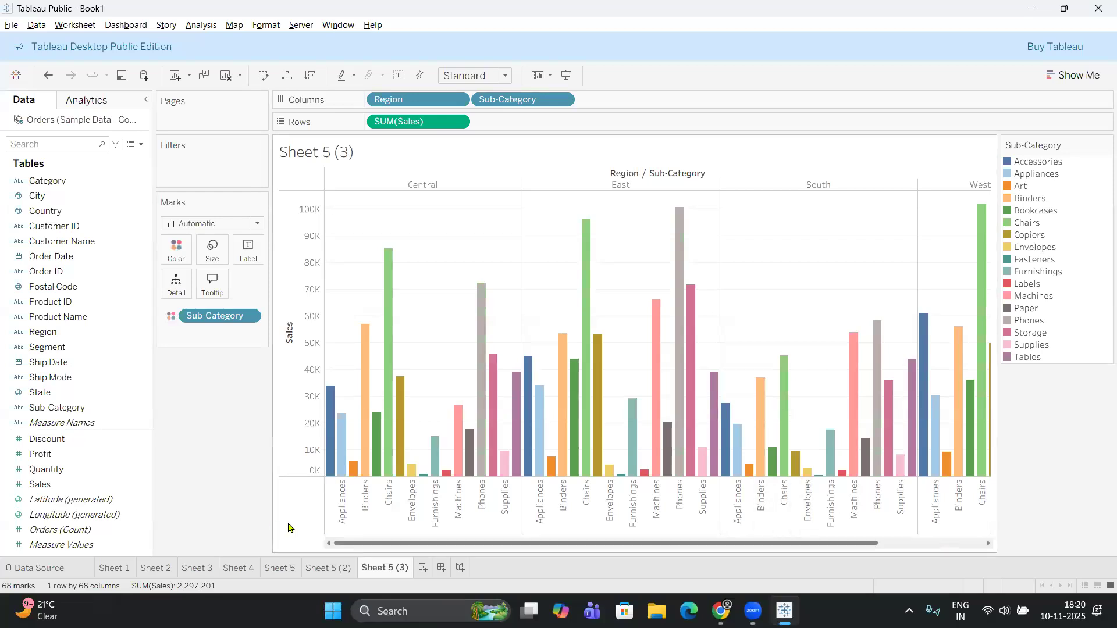
left_click_drag(1099, 571, 612, 534)
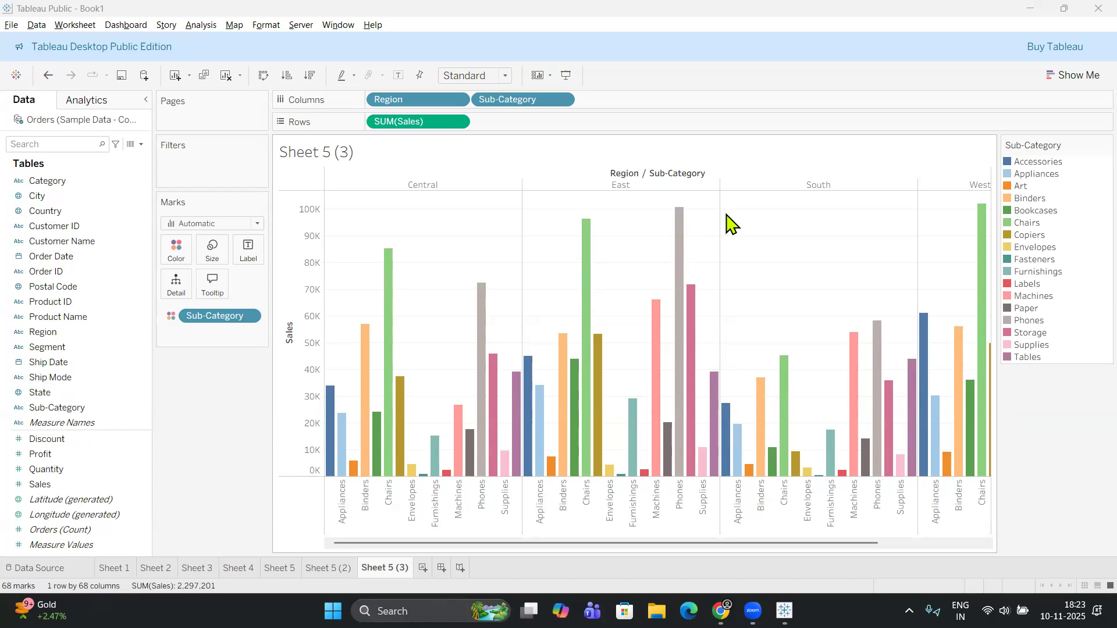
mouse_move(567, 368)
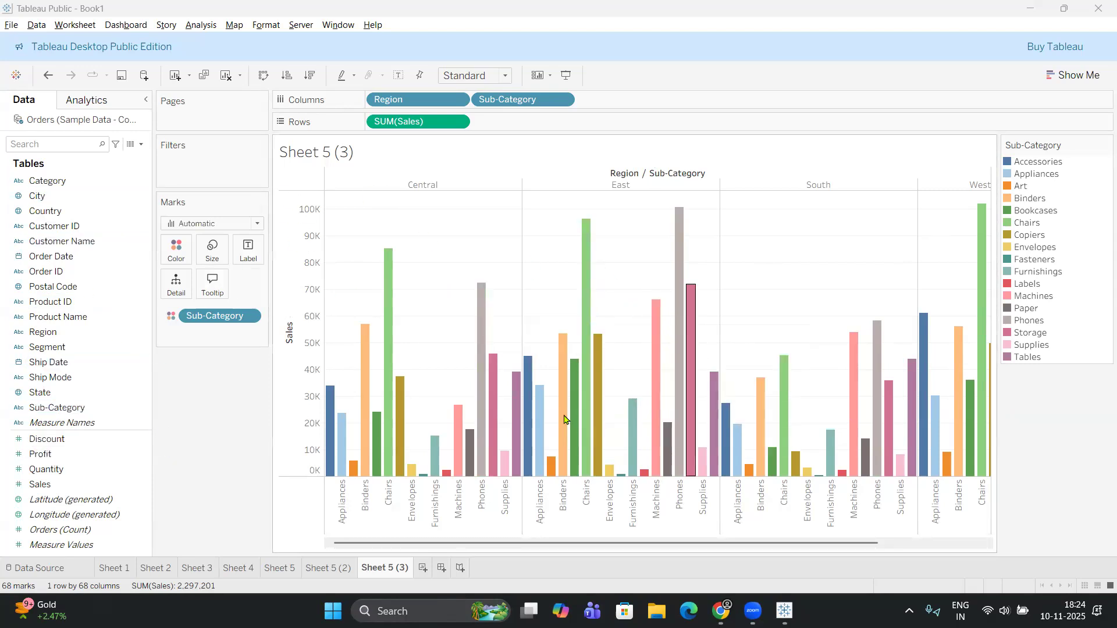
mouse_move(686, 347)
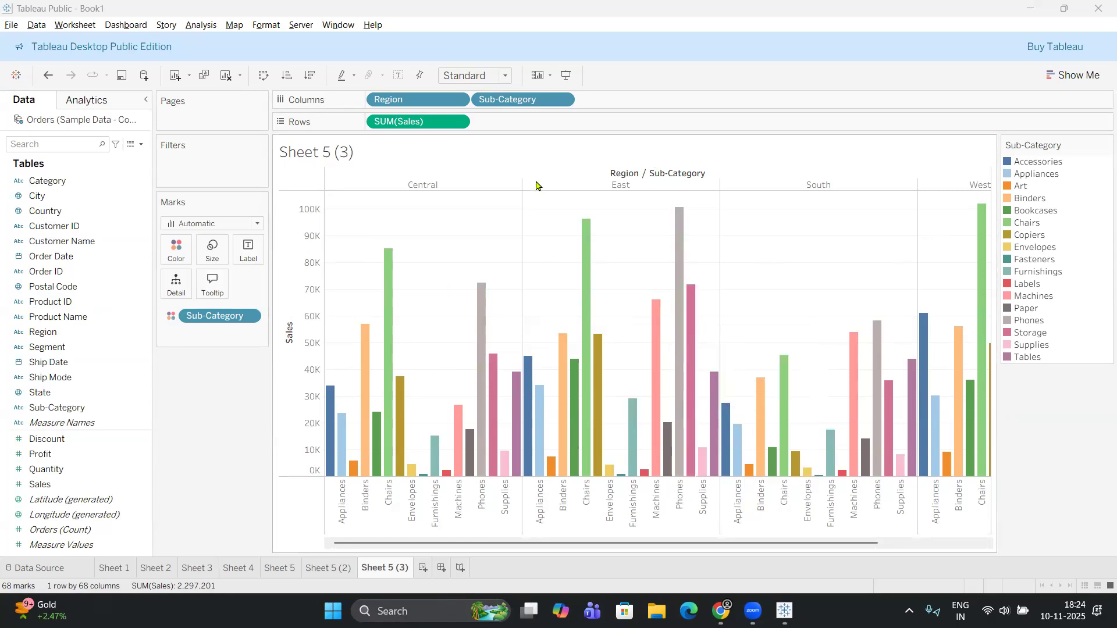